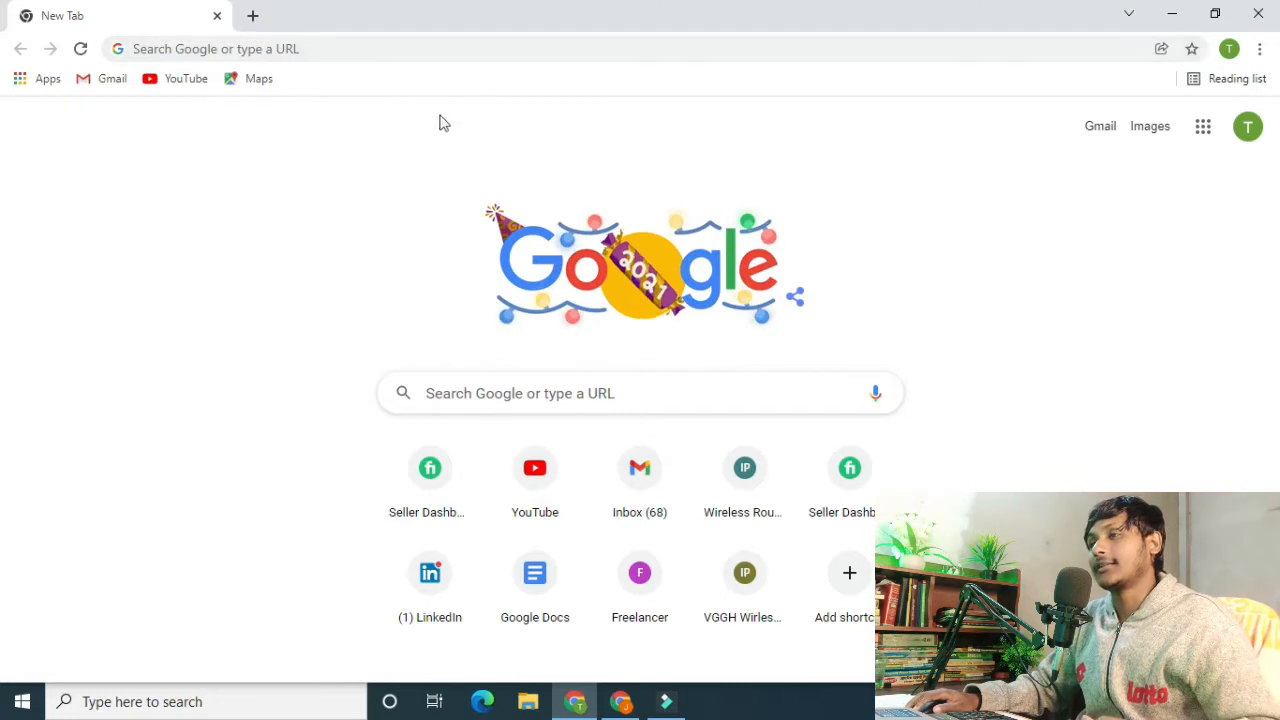
Search Google for "canva" and open the official canva.com website from the results.
left_click(343, 272)
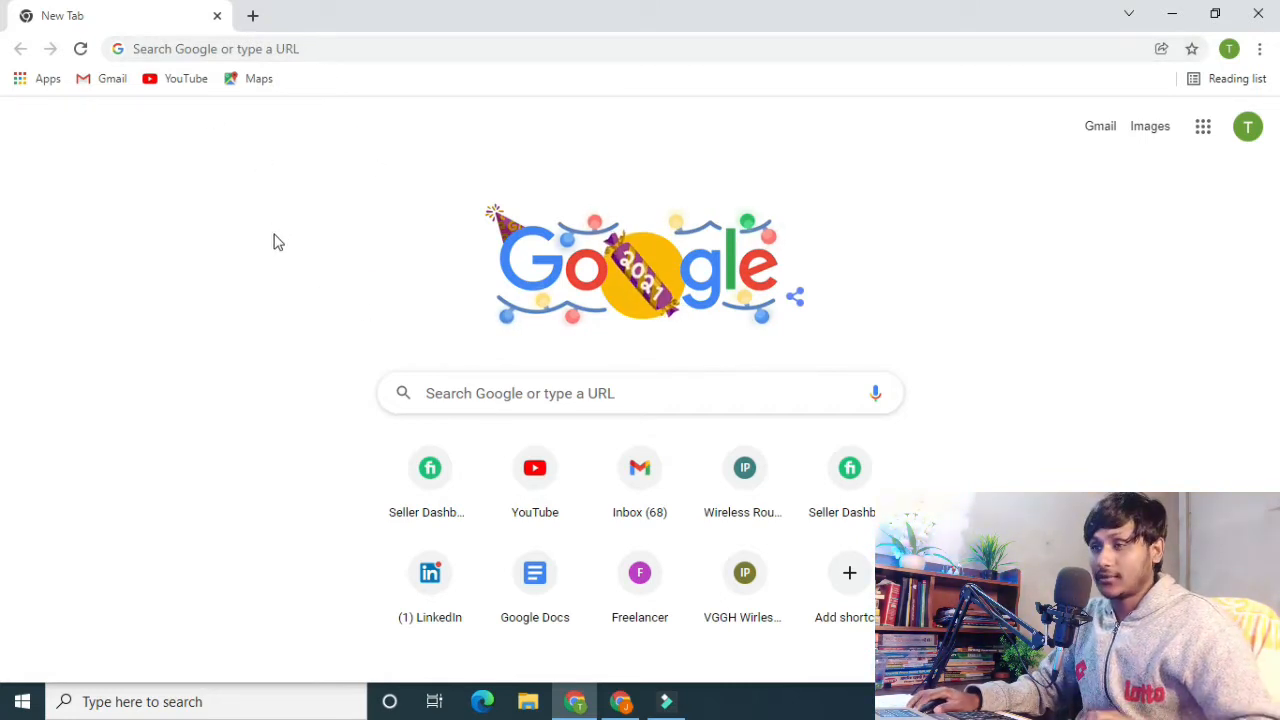
left_click(363, 49)
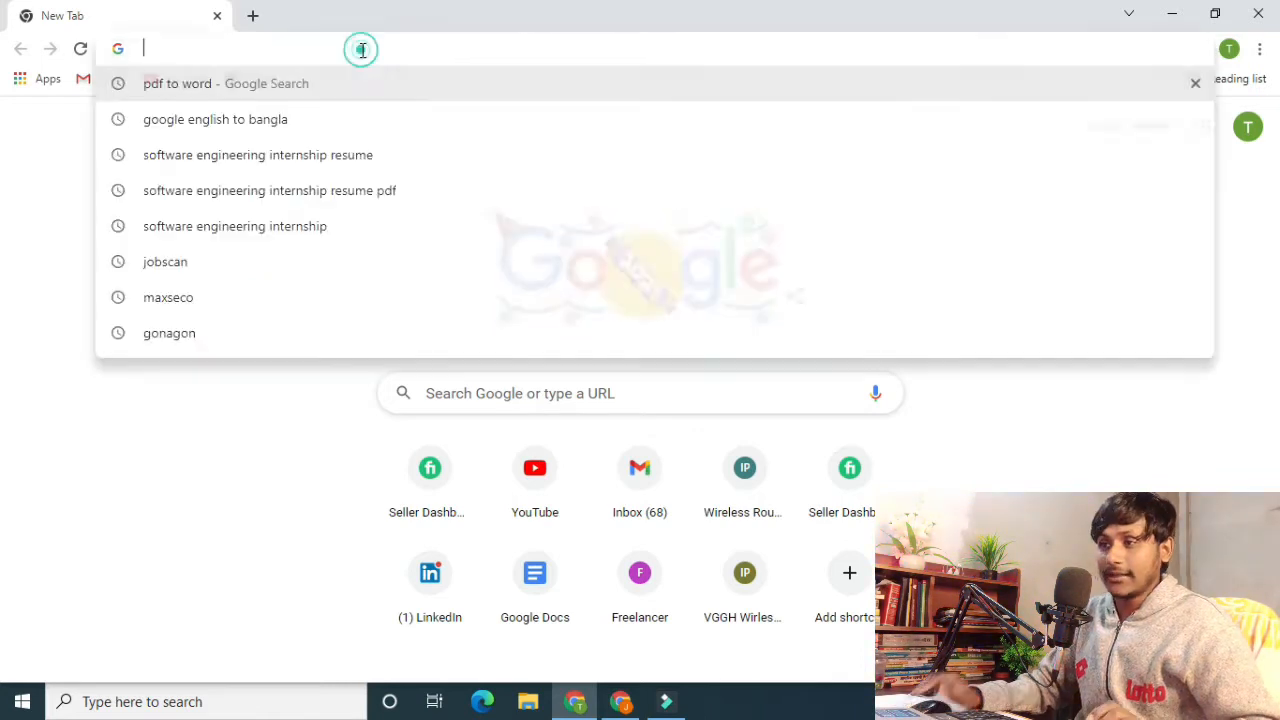
type("canva")
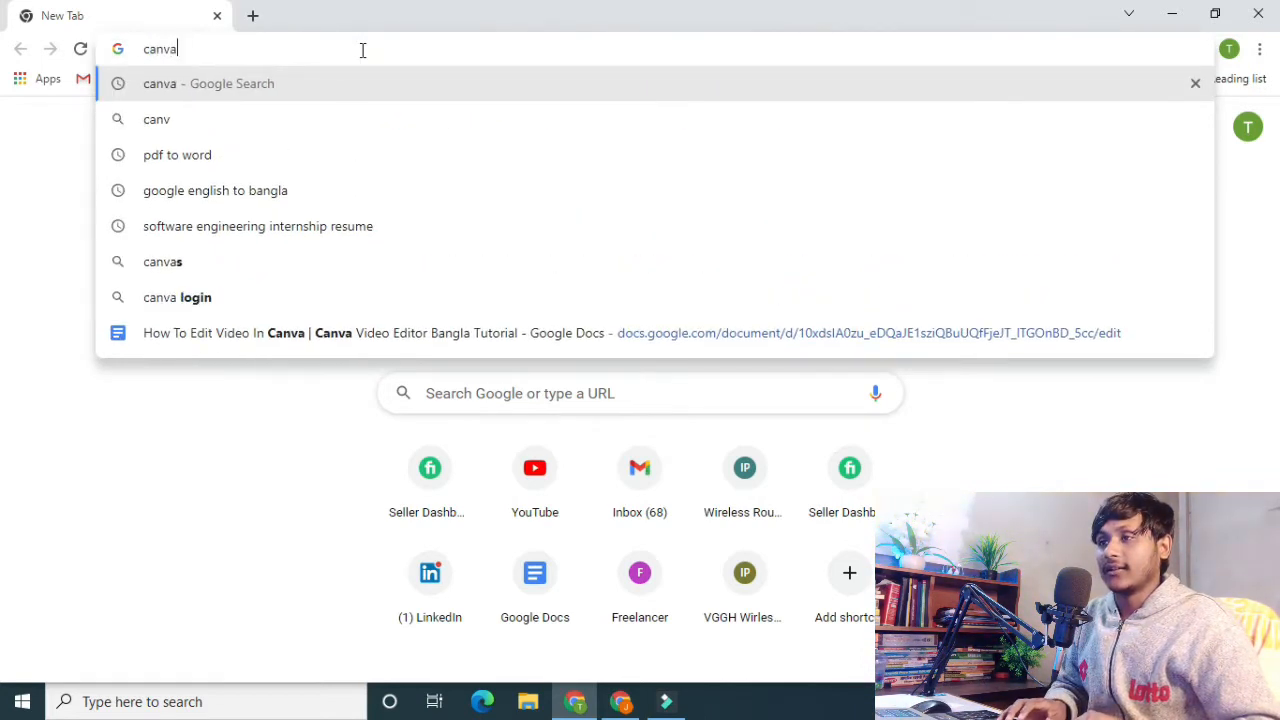
key("Return")
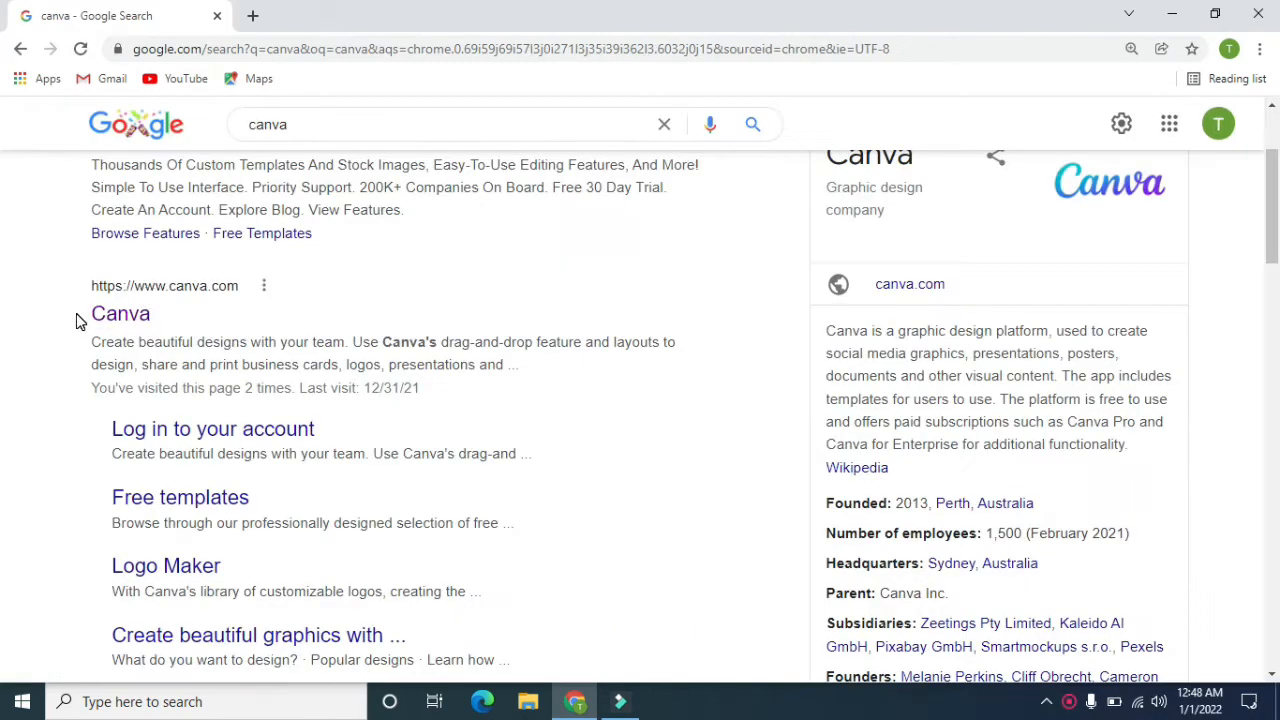
left_click(135, 310)
left_click(118, 316)
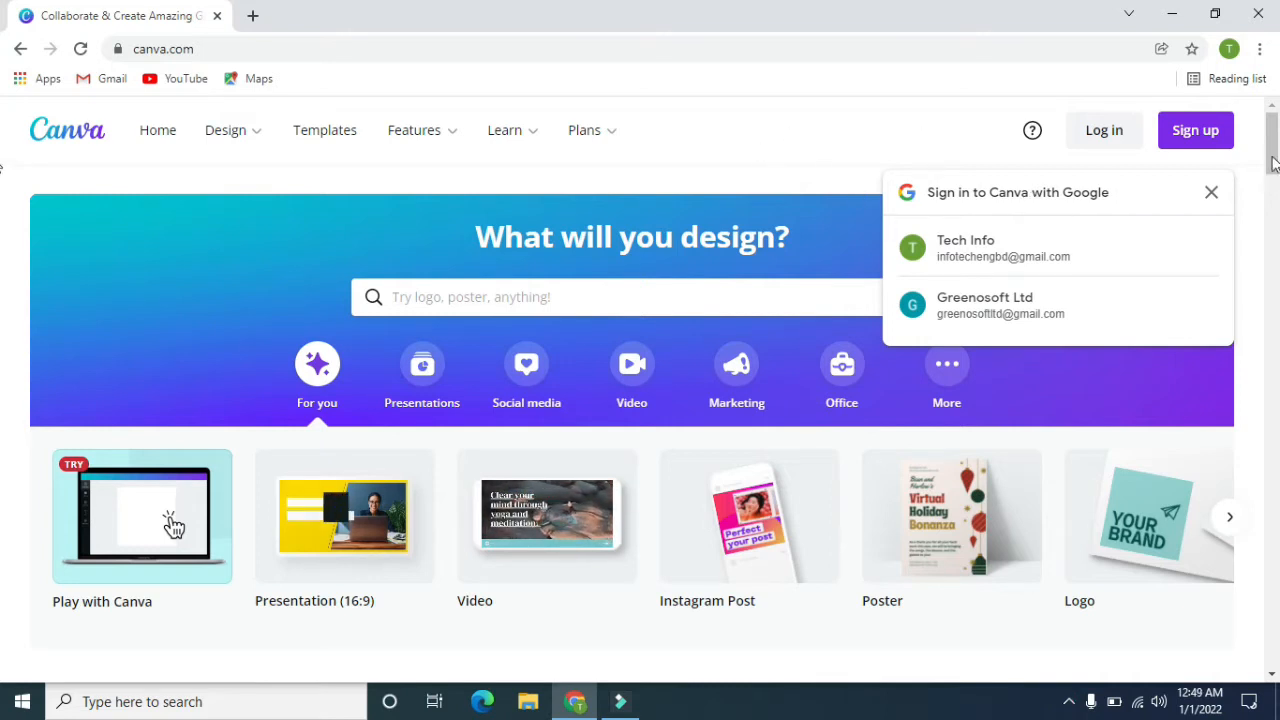
Dismiss the Google sign-in prompt on the Canva homepage and start signing up for an account.
left_click(1212, 193)
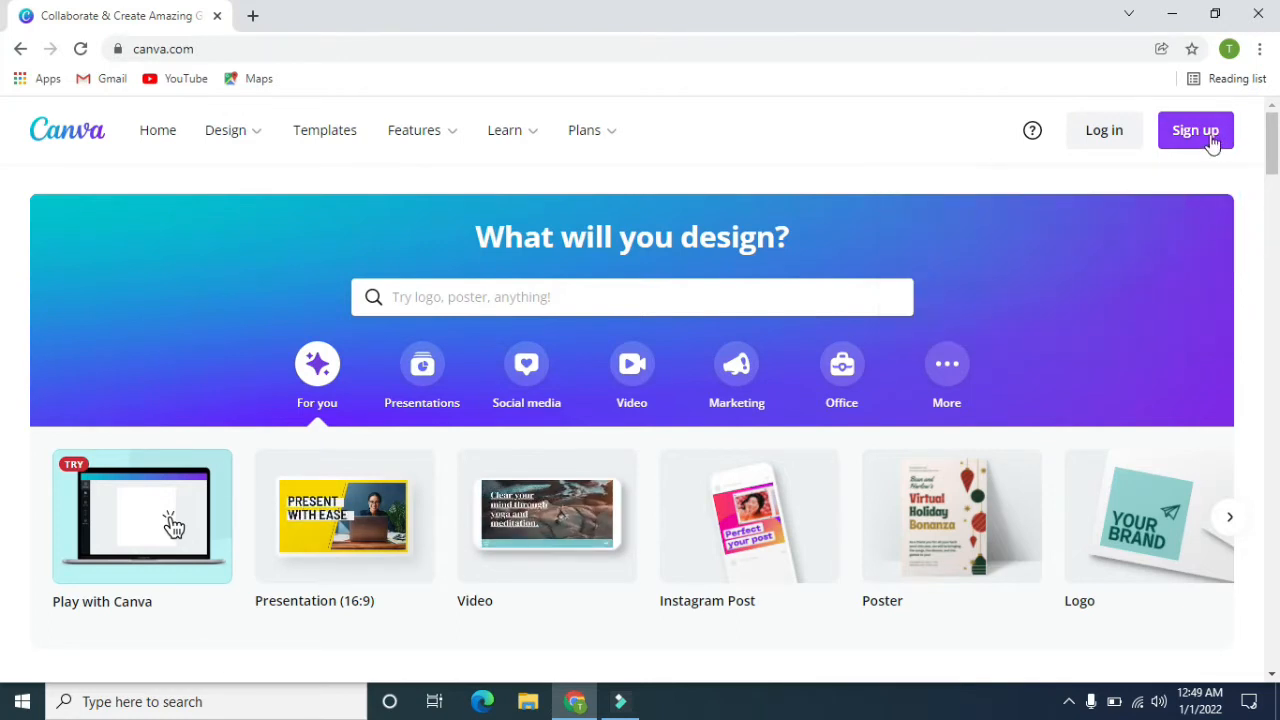
left_click(1195, 131)
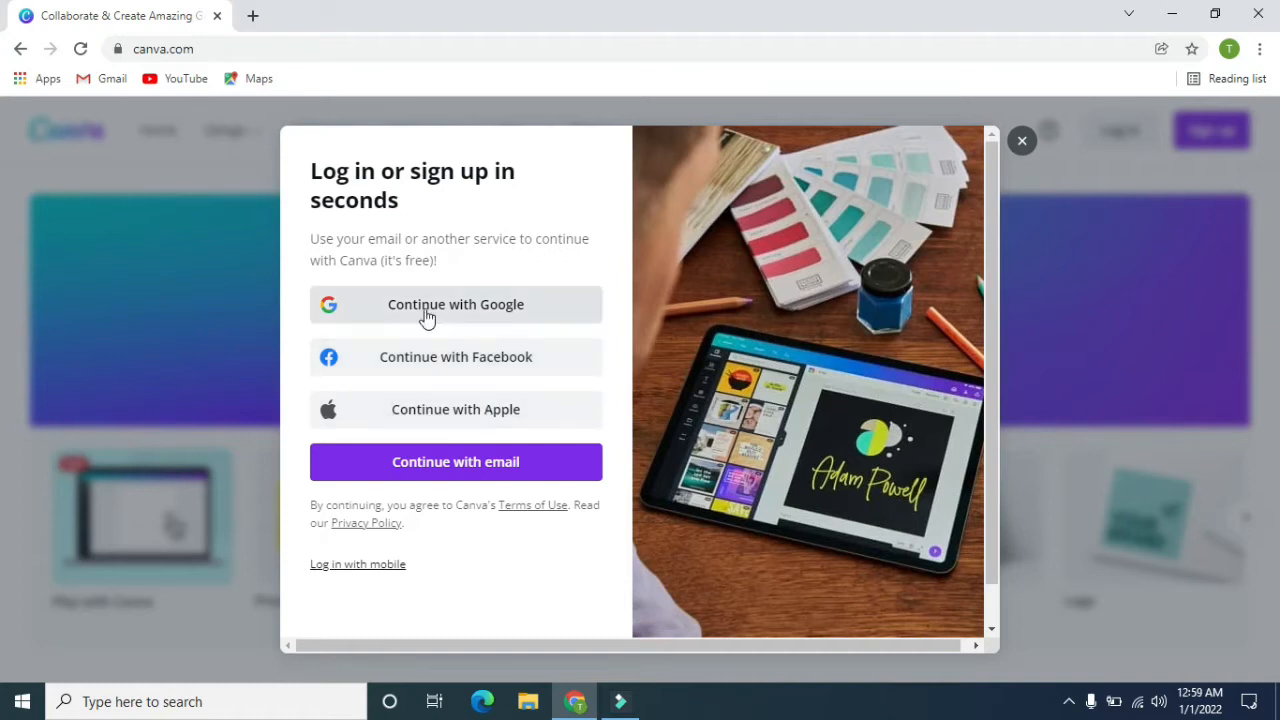
left_click(390, 306)
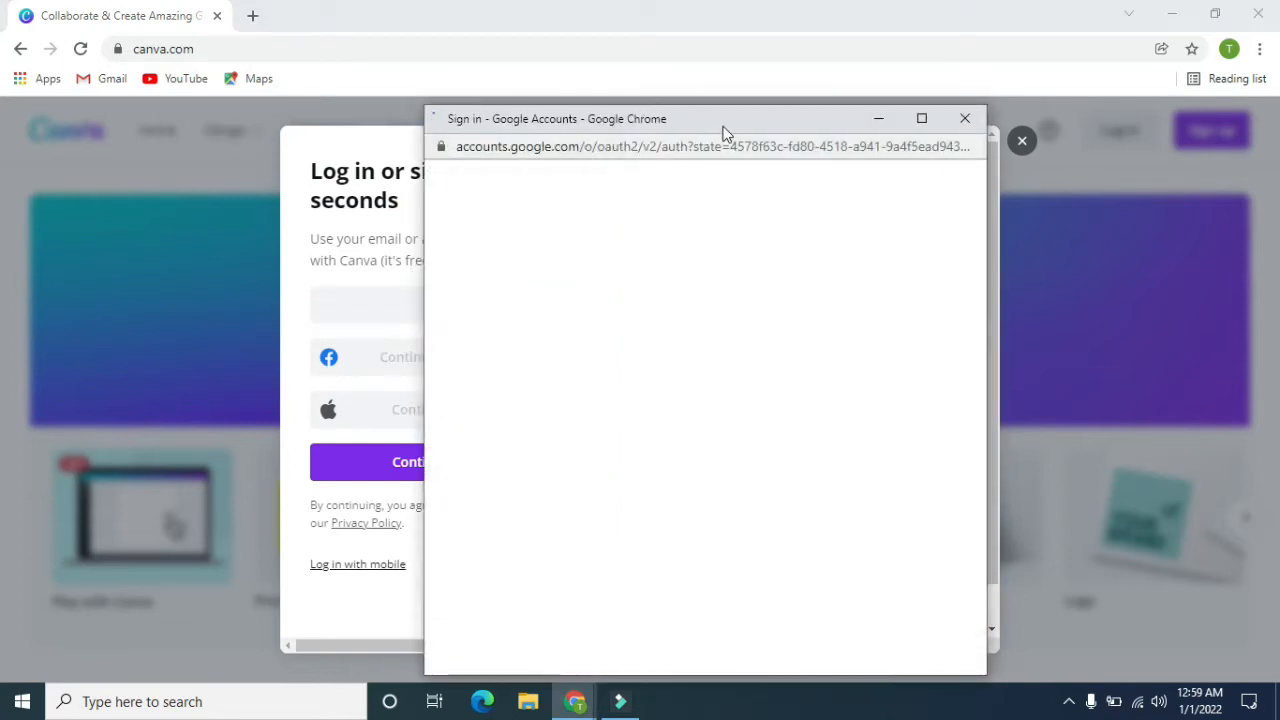
left_click_drag(726, 133, 718, 70)
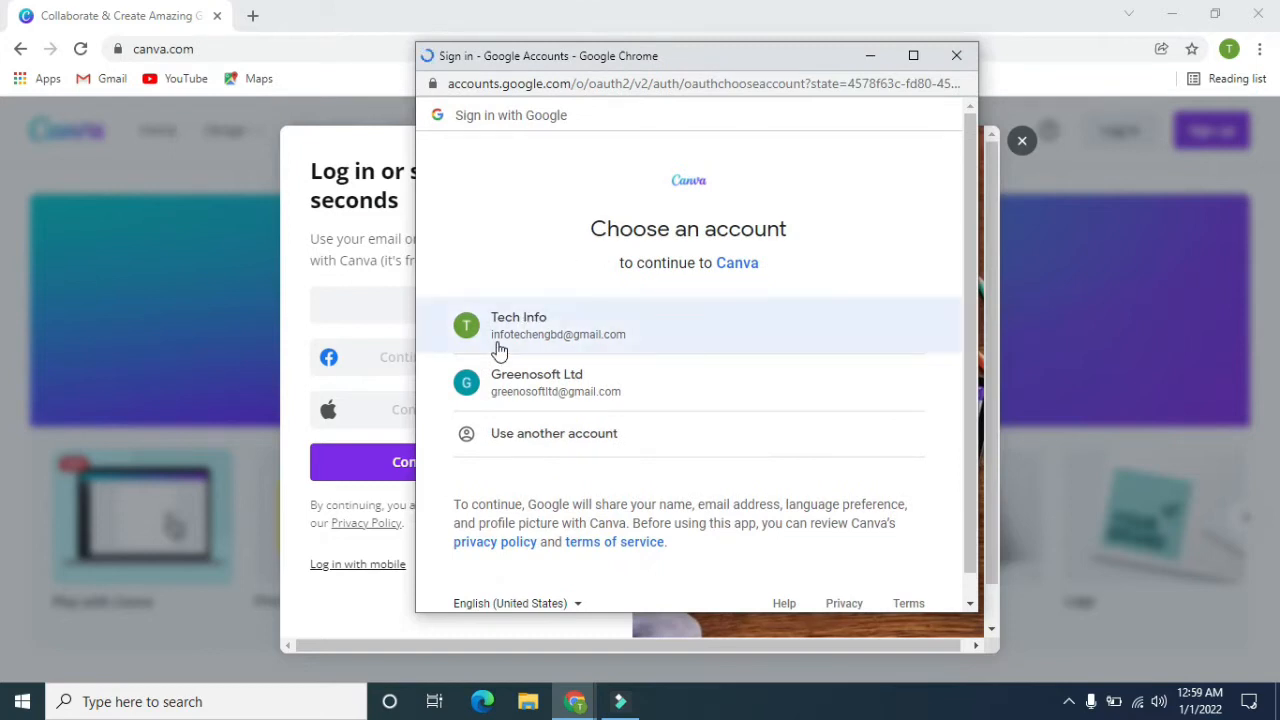
scroll(600, 300, "down", 1)
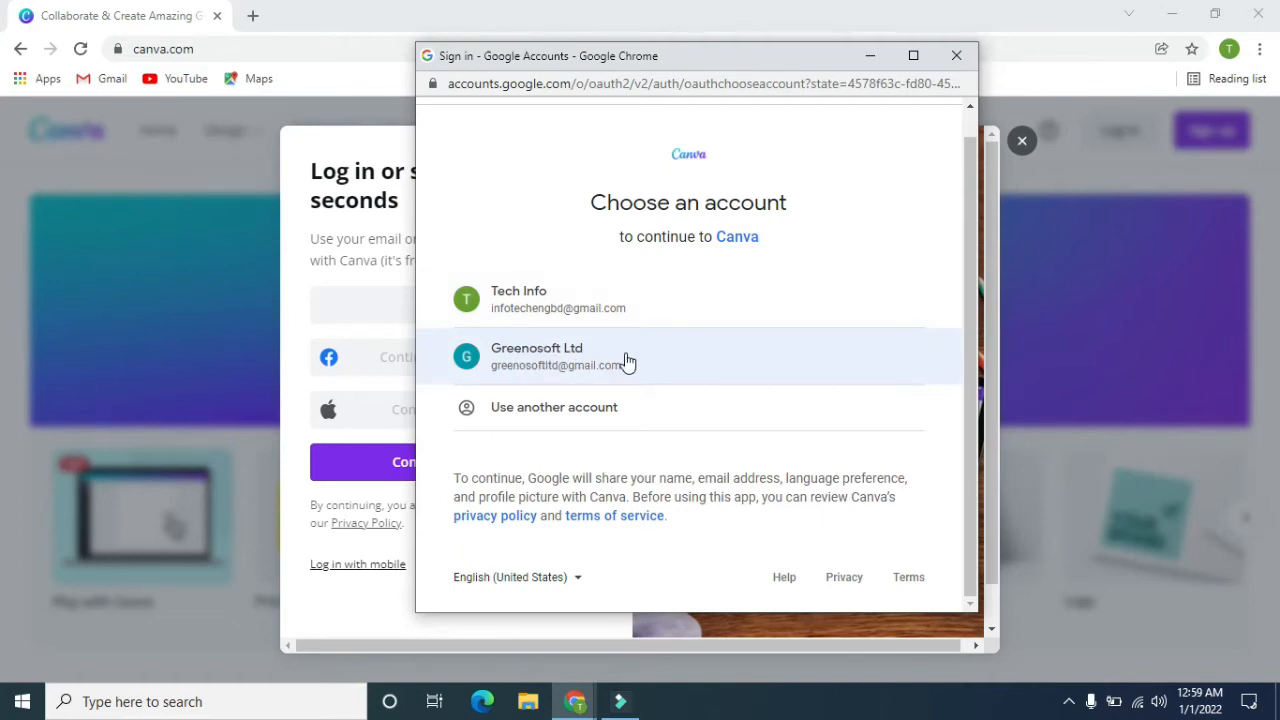
left_click(955, 57)
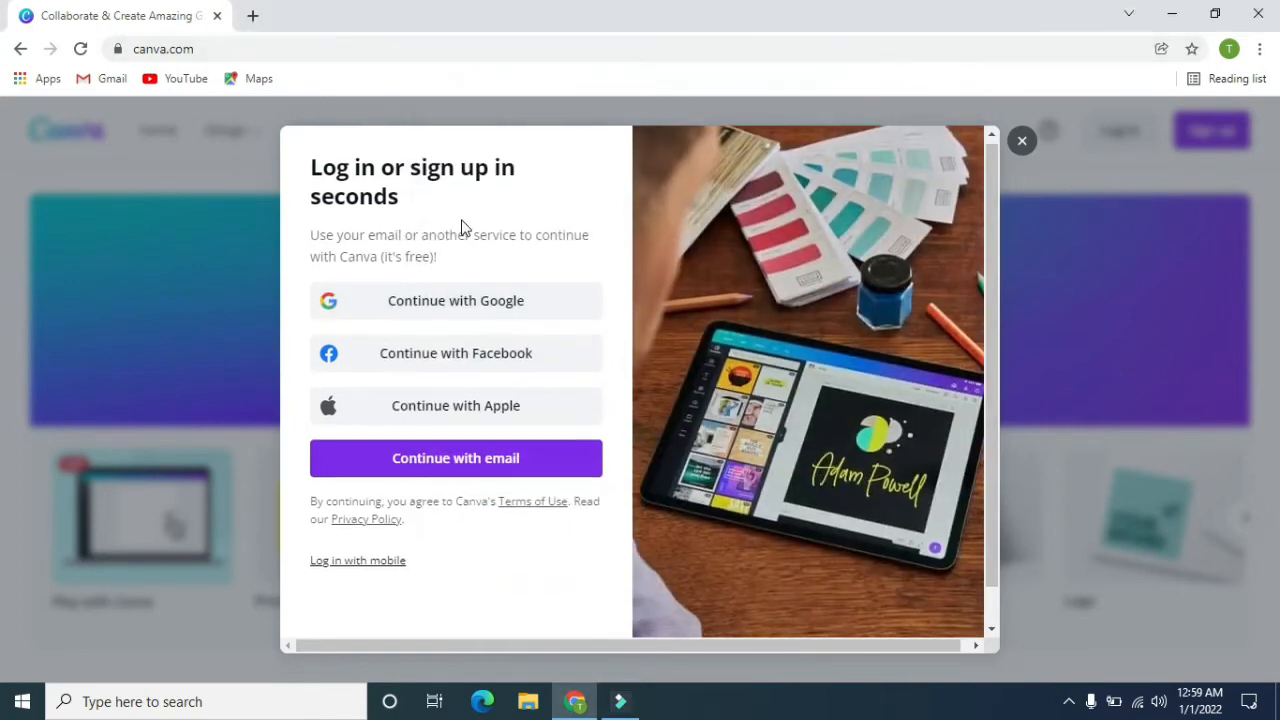
Choose to sign up with email, enter the temporary email address, and continue to account creation.
scroll(460, 228, "down", 1)
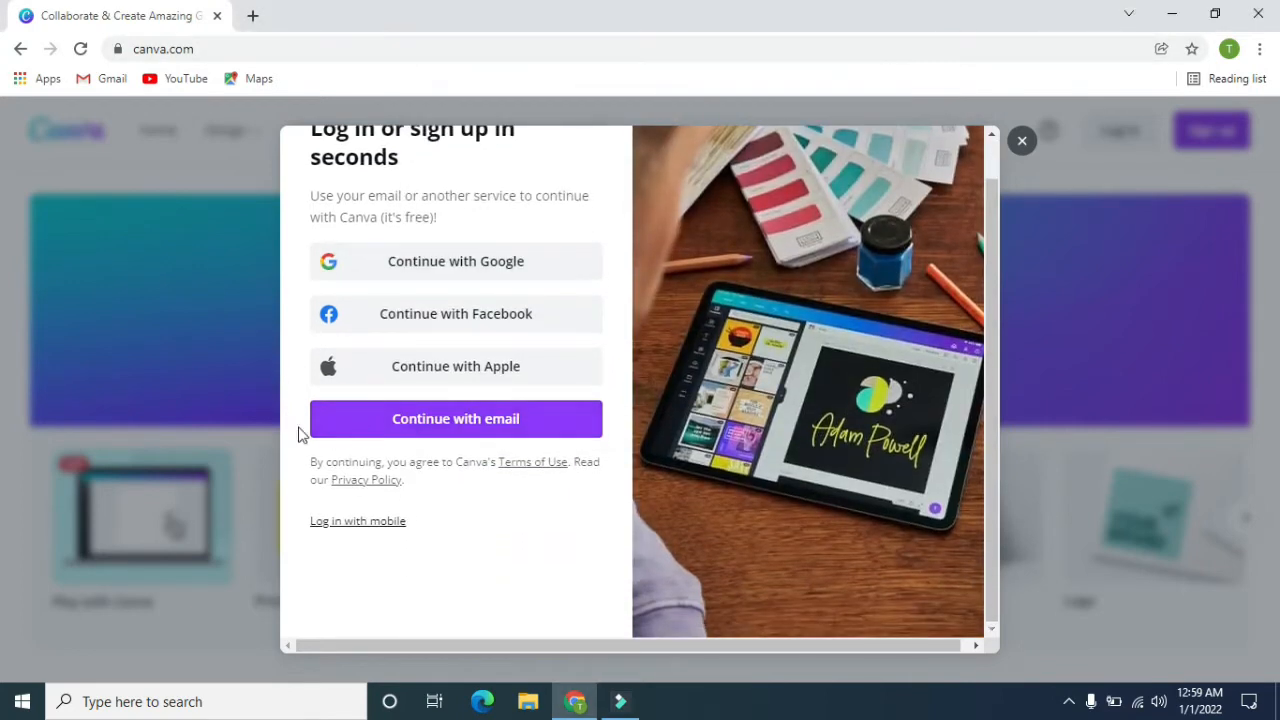
left_click(435, 422)
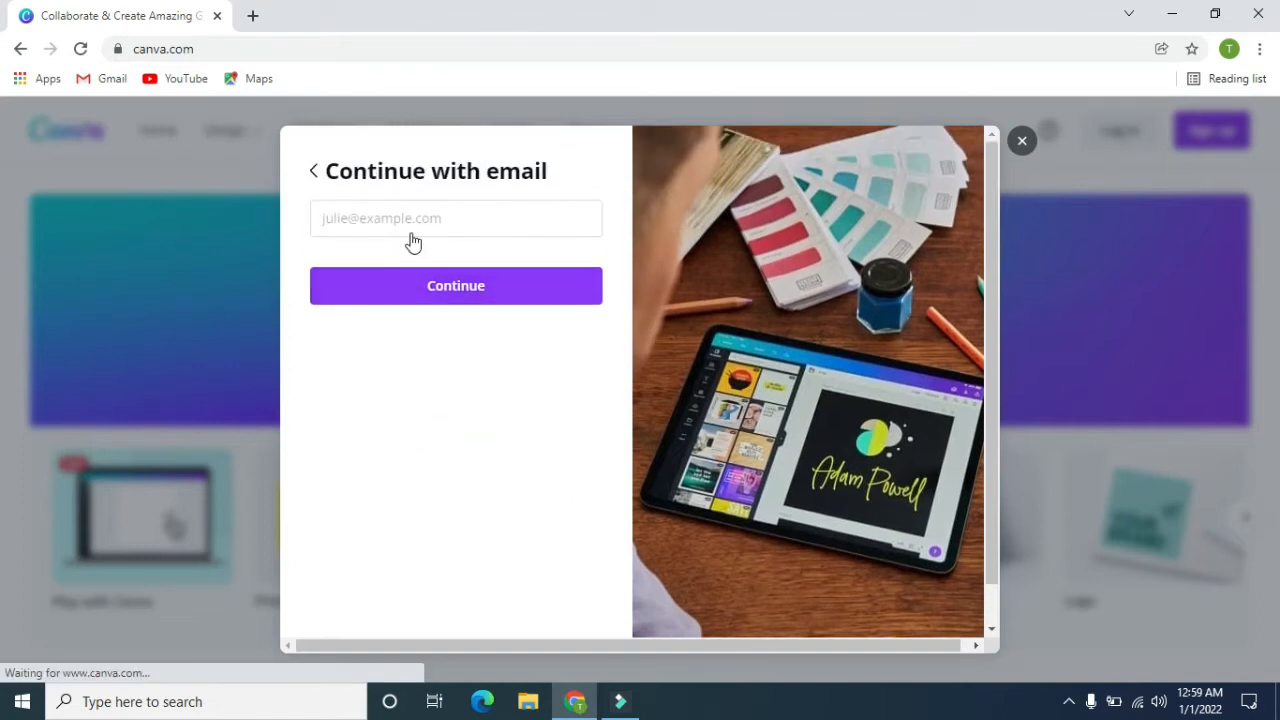
left_click(414, 220)
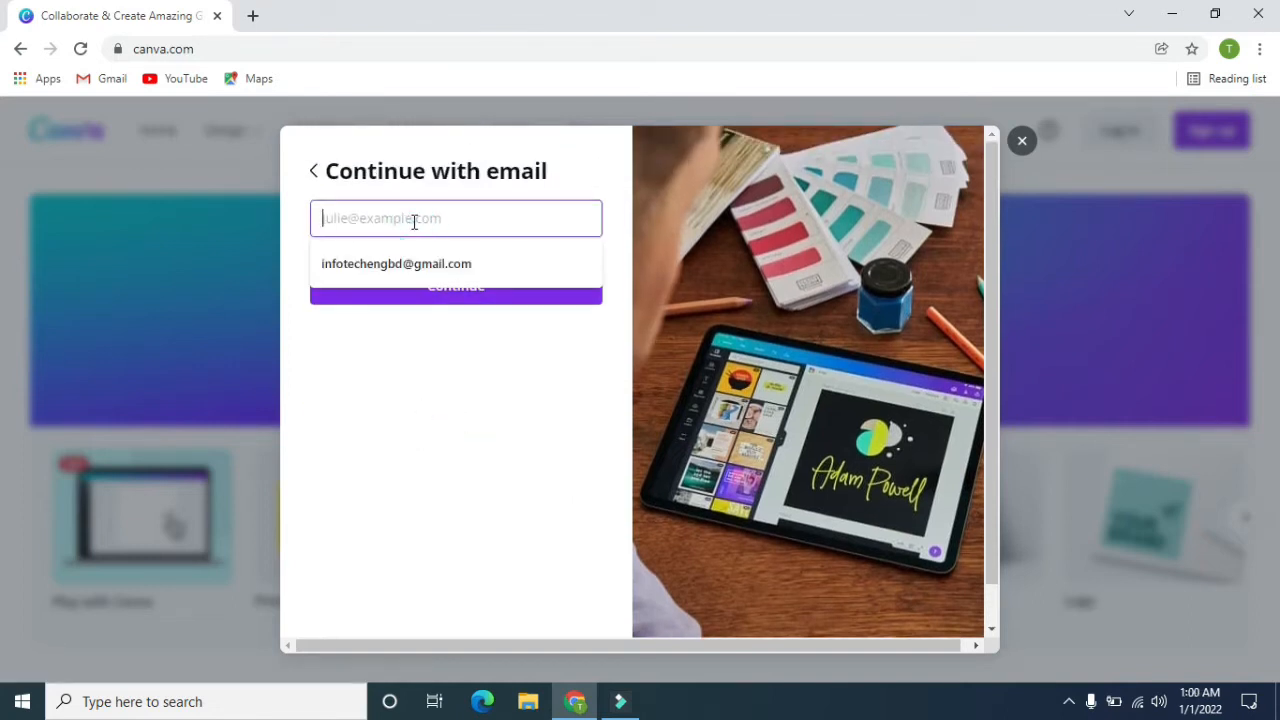
left_click(414, 218)
left_click(429, 421)
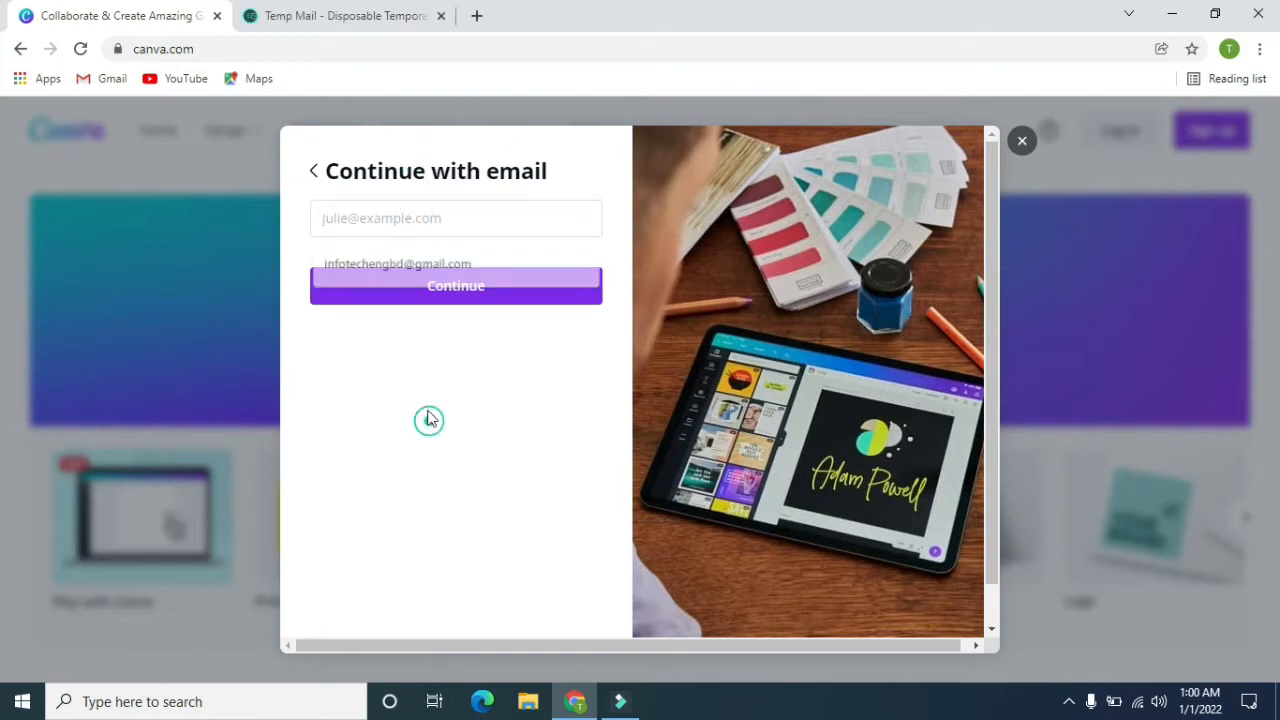
left_click(369, 218)
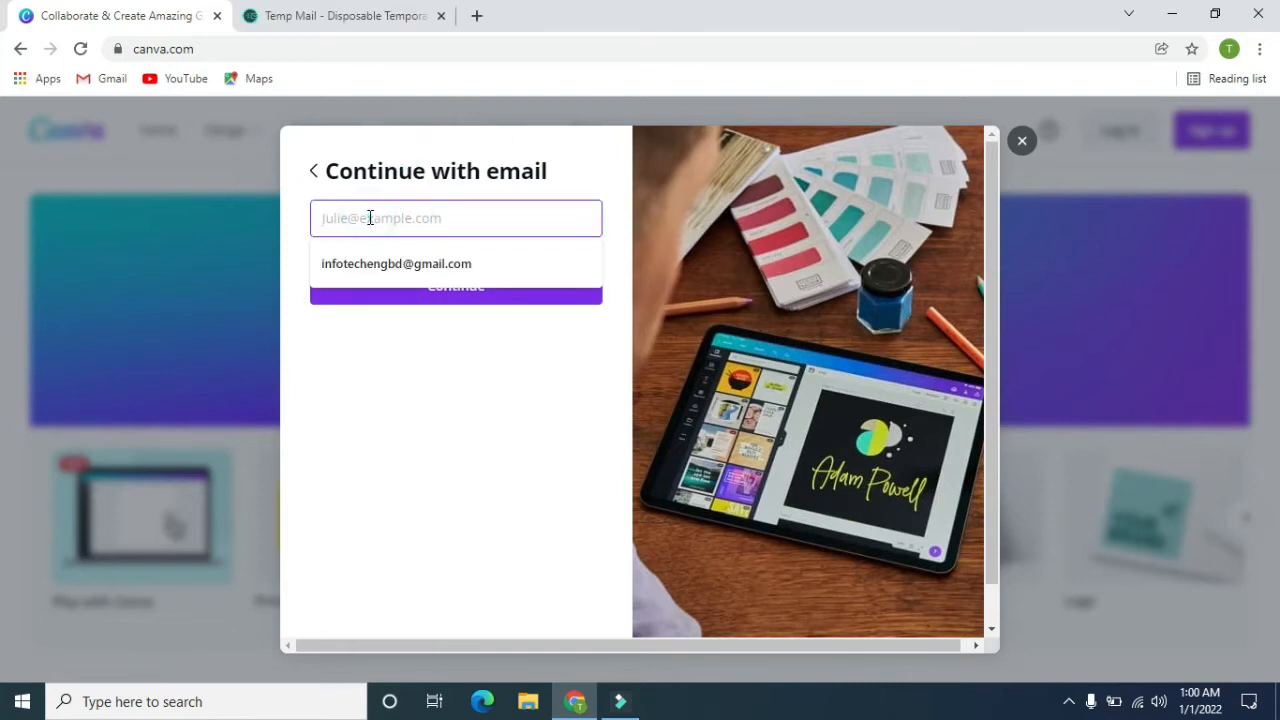
key("ctrl+v")
key("Return")
left_click(574, 376)
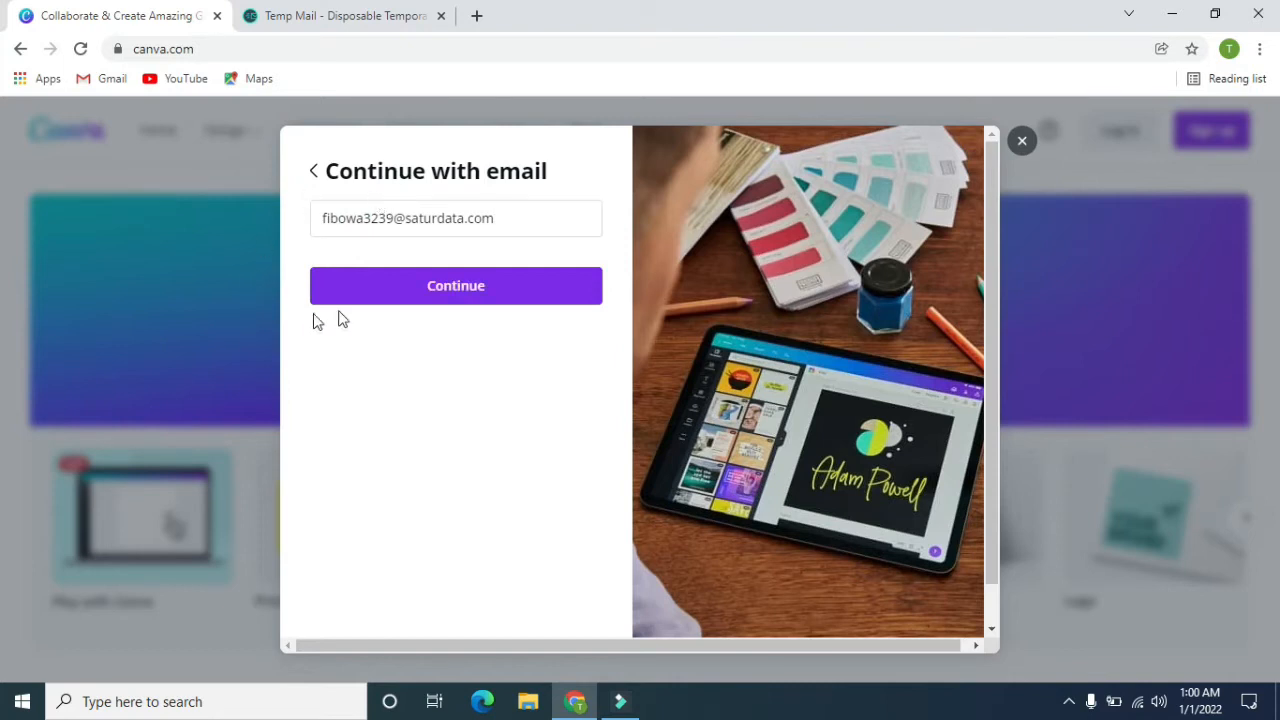
left_click(464, 296)
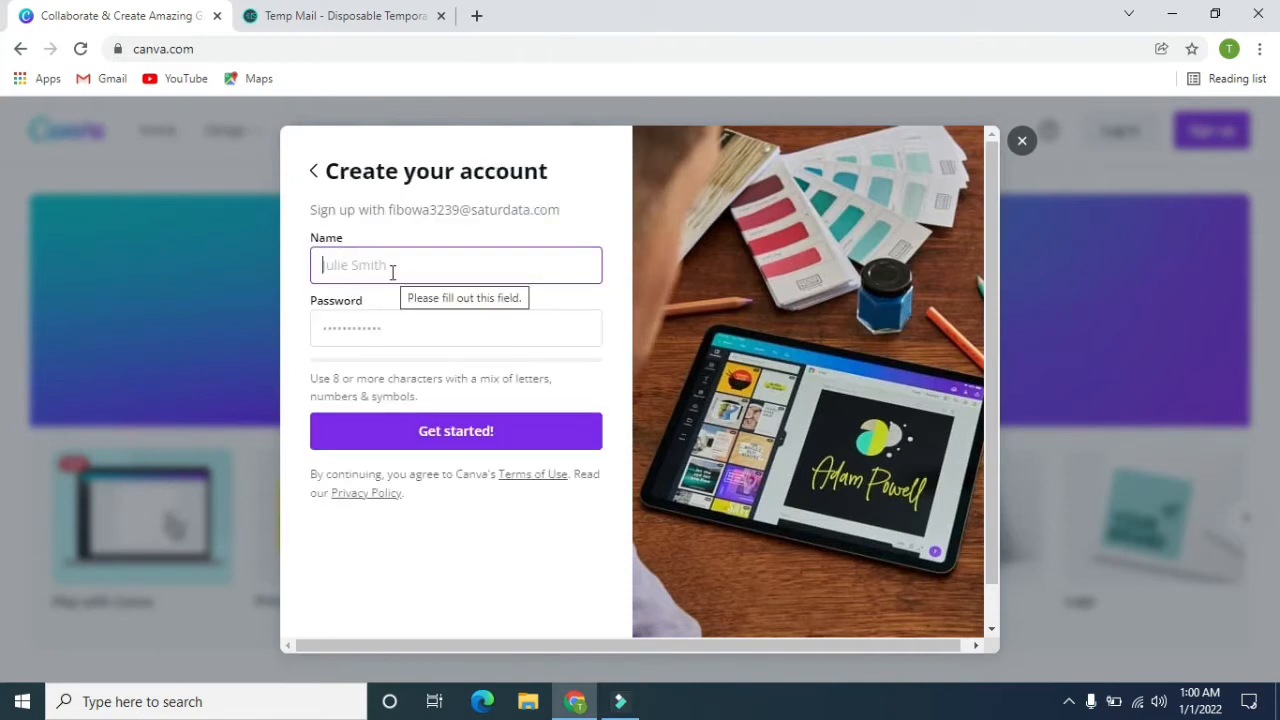
Fill in the account name and password, submit the new account, and decline saving the password in the browser.
type("Tech Engineer")
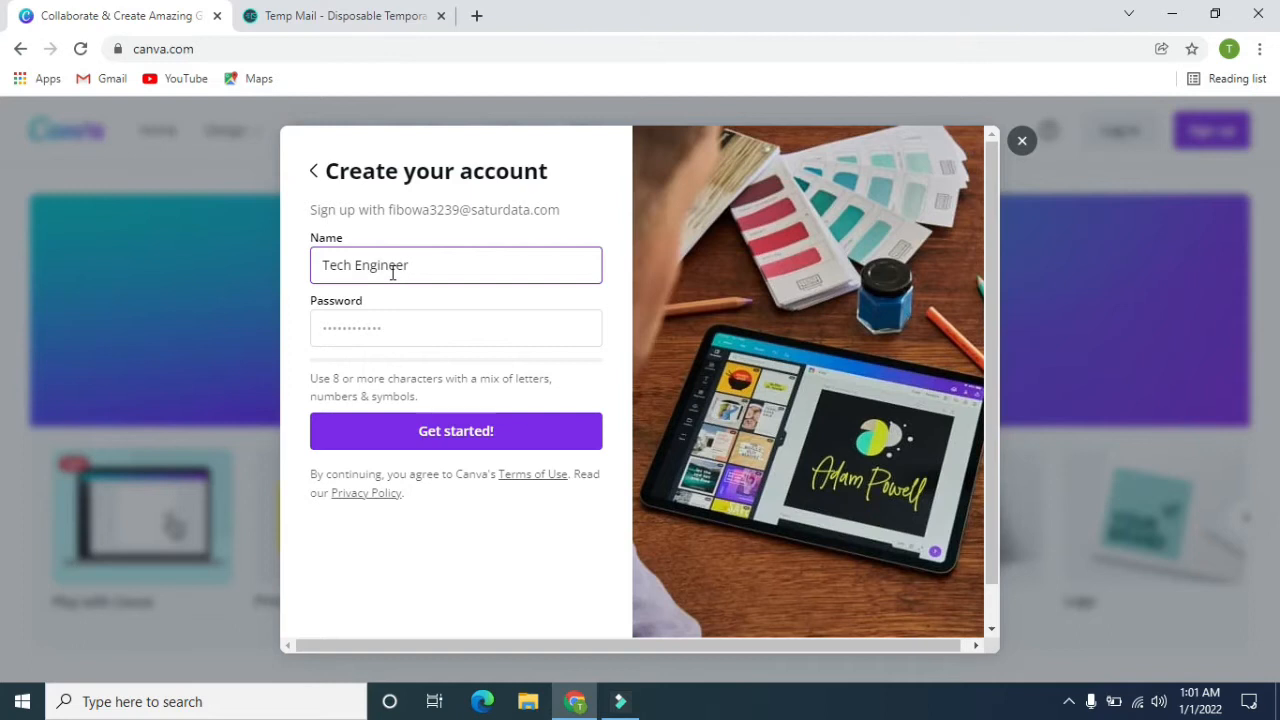
left_click(403, 318)
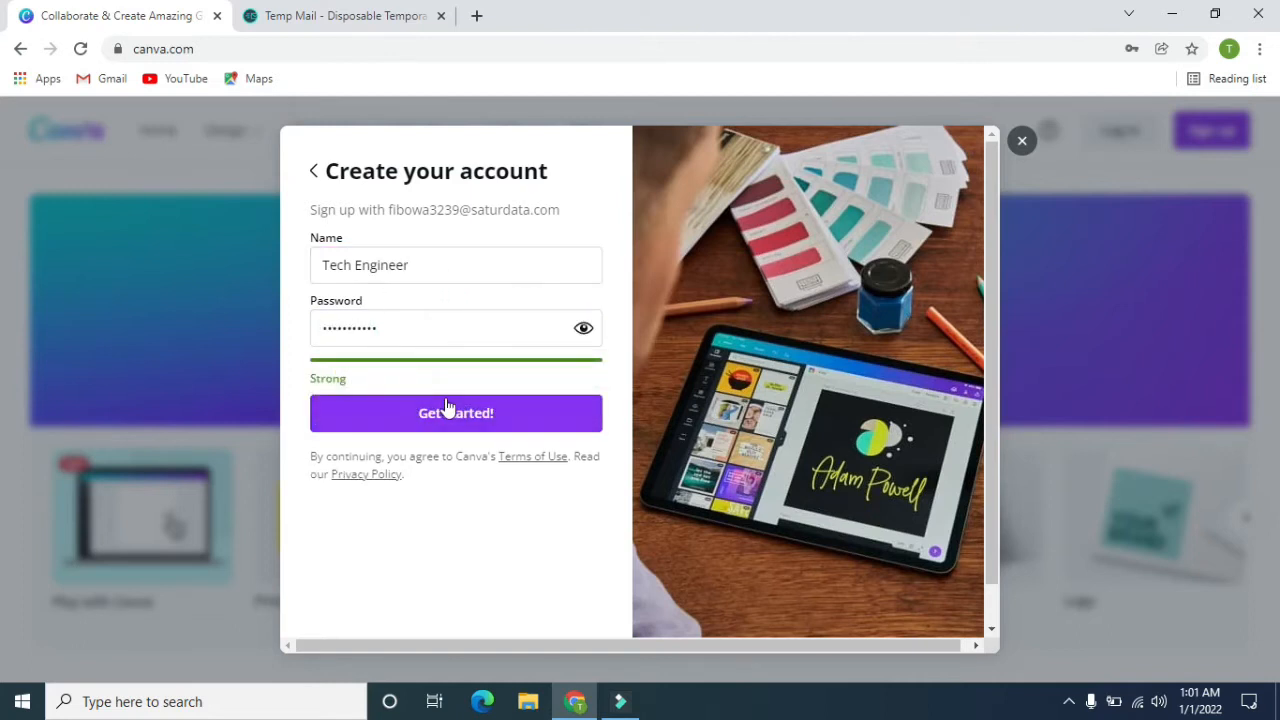
left_click(478, 416)
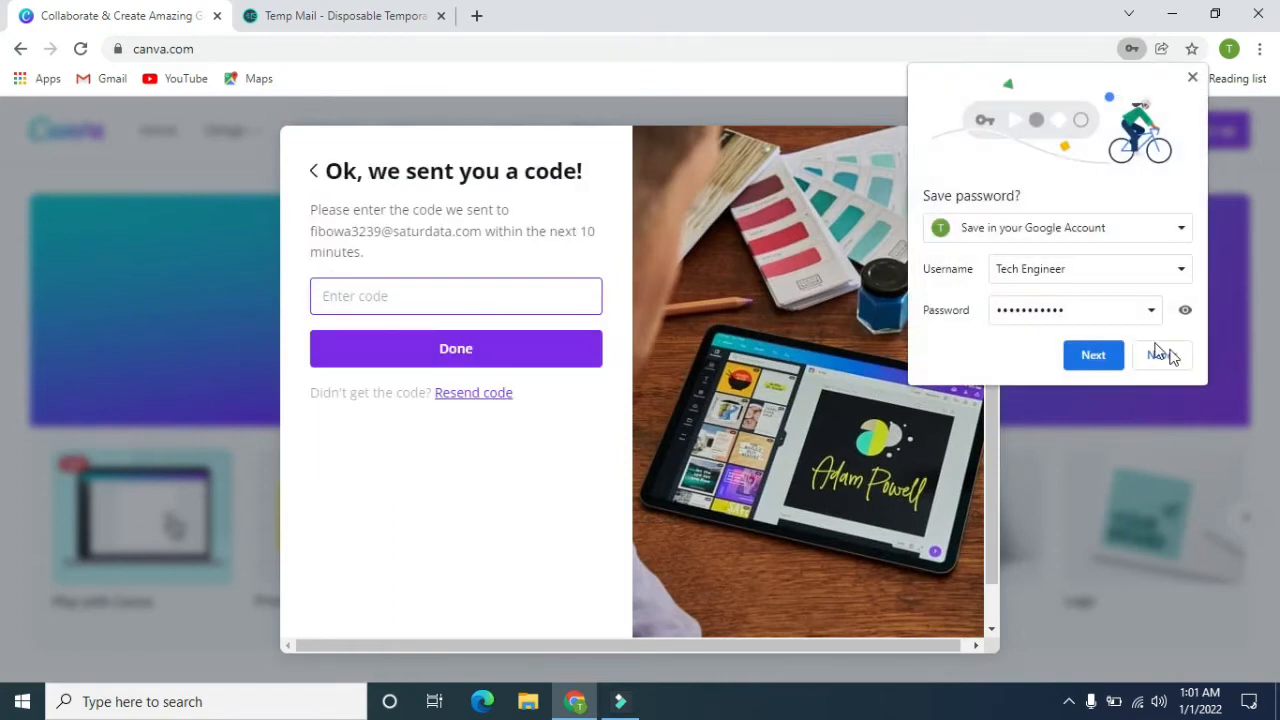
left_click(1162, 356)
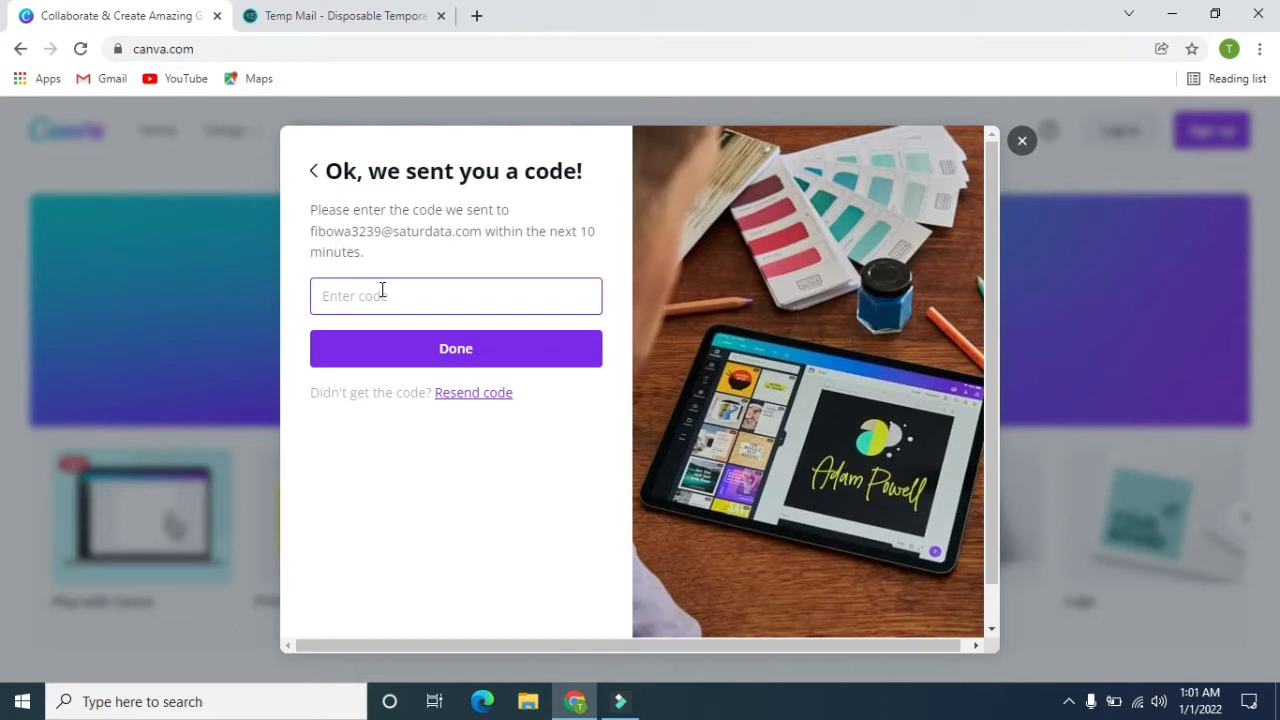
left_click(305, 12)
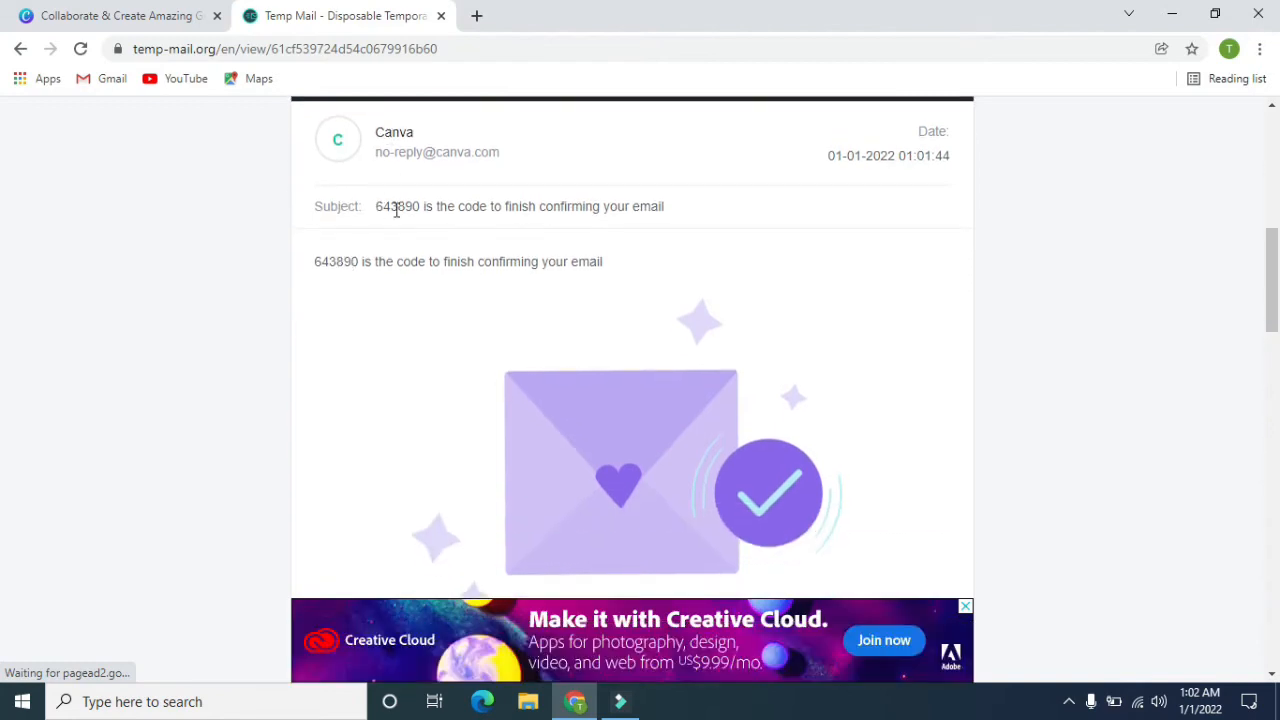
left_click_drag(313, 268, 349, 274)
right_click(349, 267)
left_click(362, 279)
left_click(127, 12)
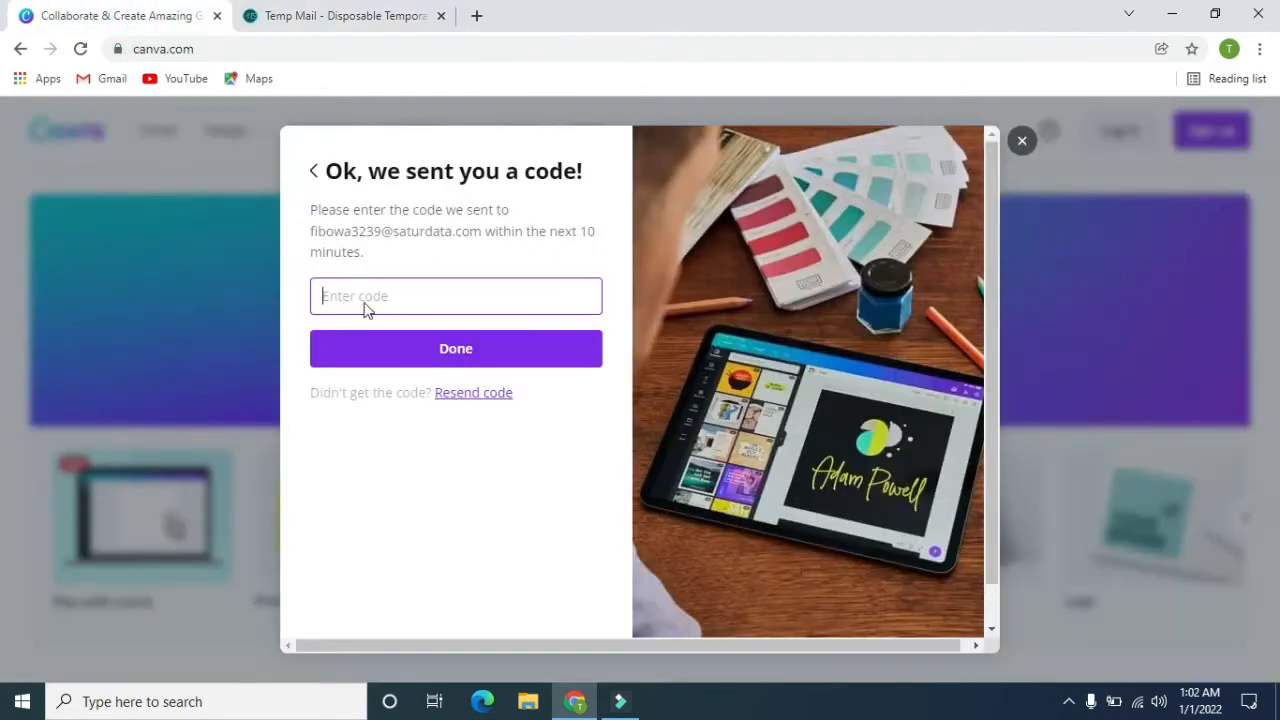
right_click(370, 303)
left_click(453, 446)
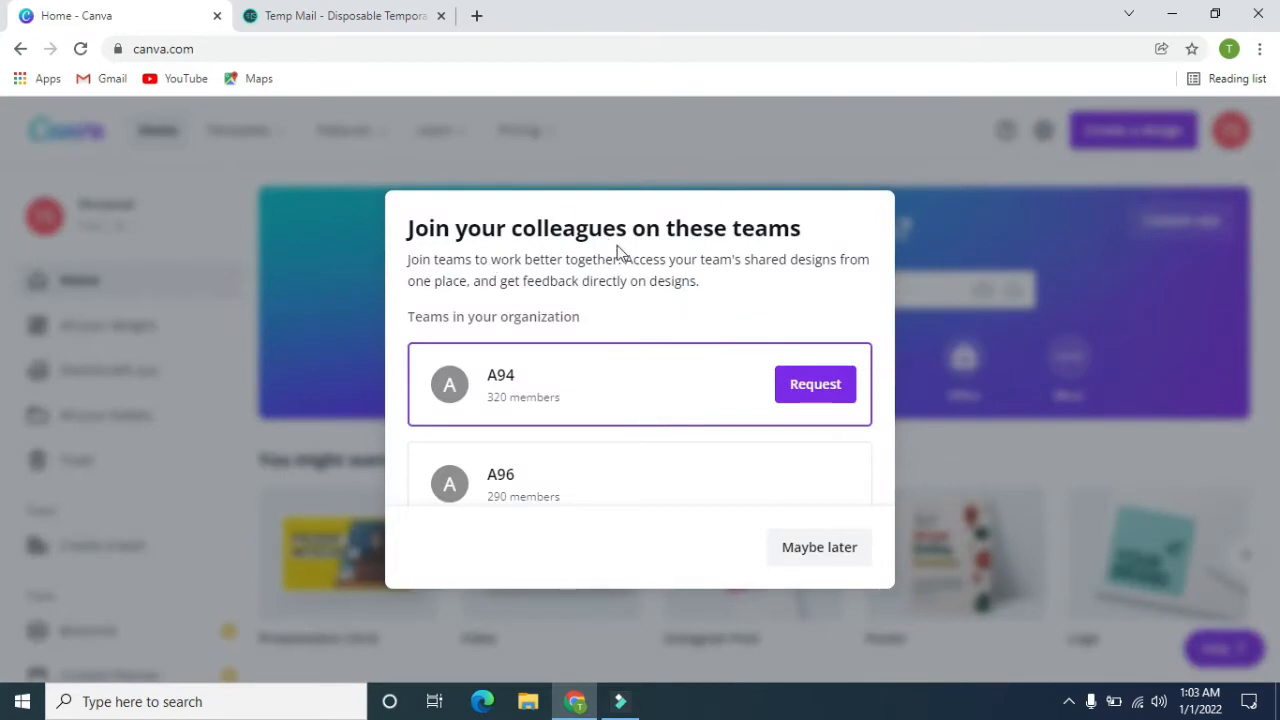
Skip joining any suggested team and choose Personal as the intended use of Canva.
left_click(855, 549)
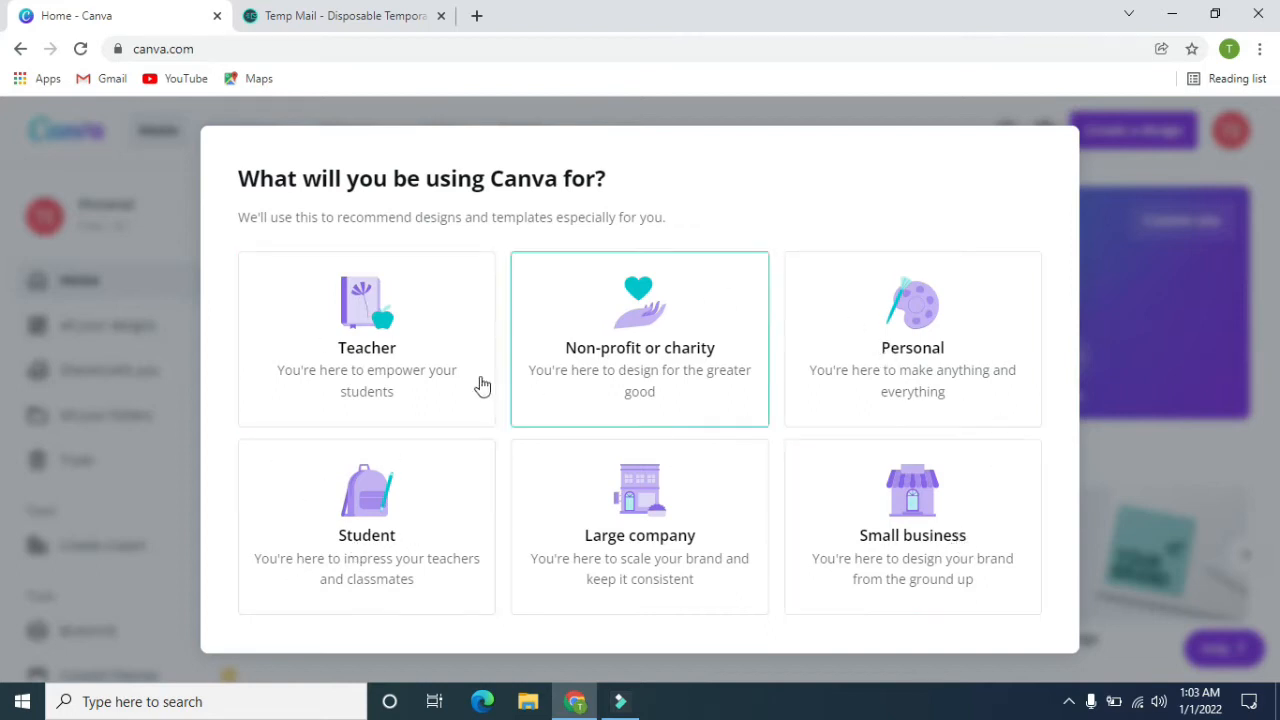
left_click(972, 368)
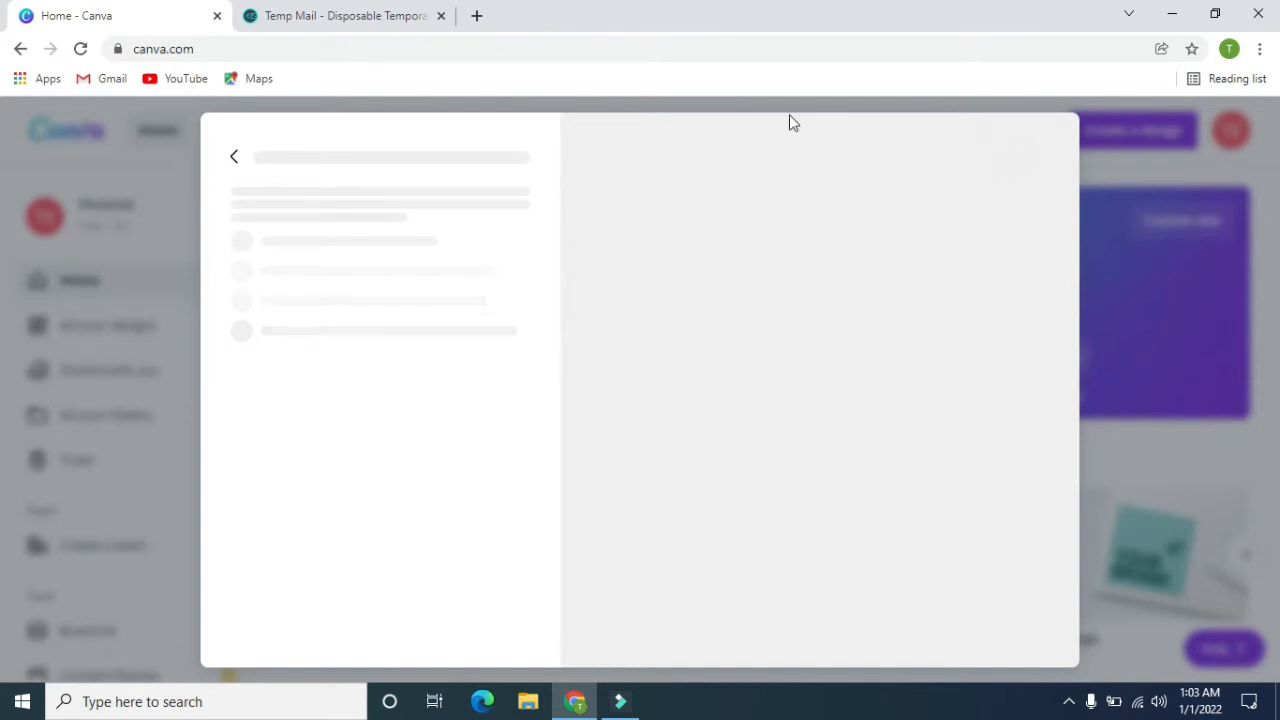
scroll(471, 221, "up", 1)
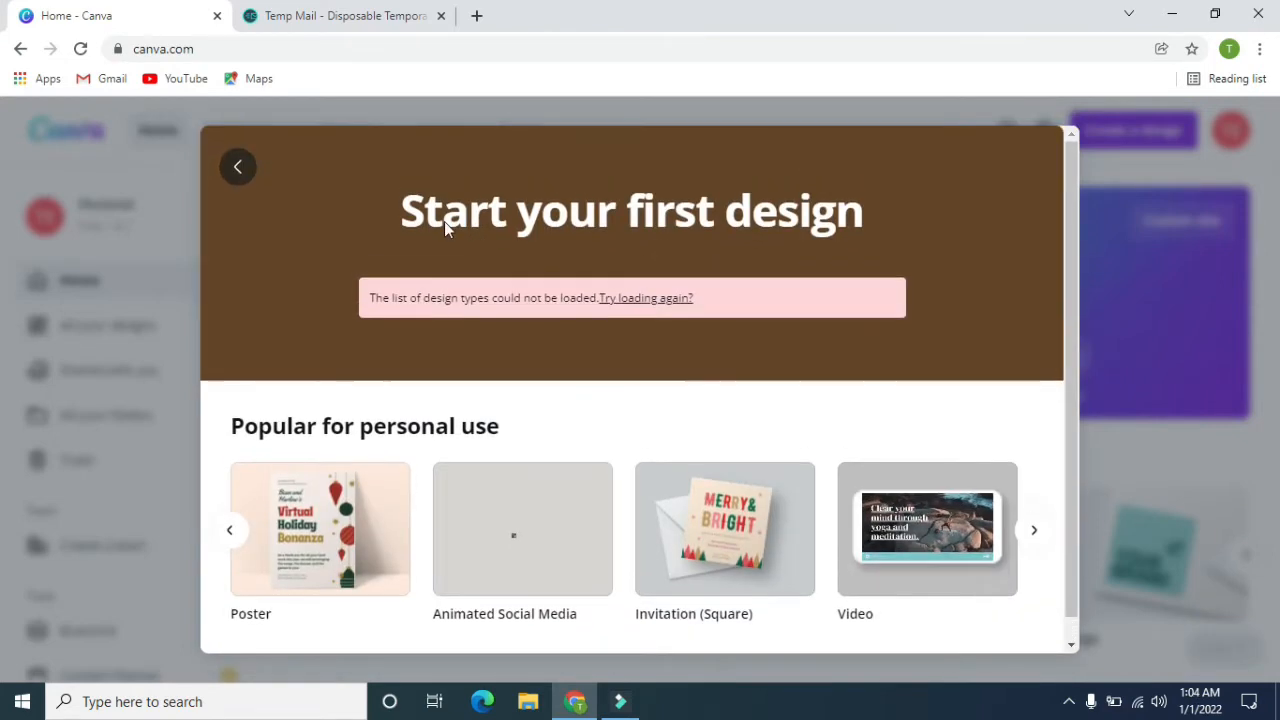
Browse the design types popular for personal use, start a Facebook Post design, and skip the editor tour.
left_click(229, 530)
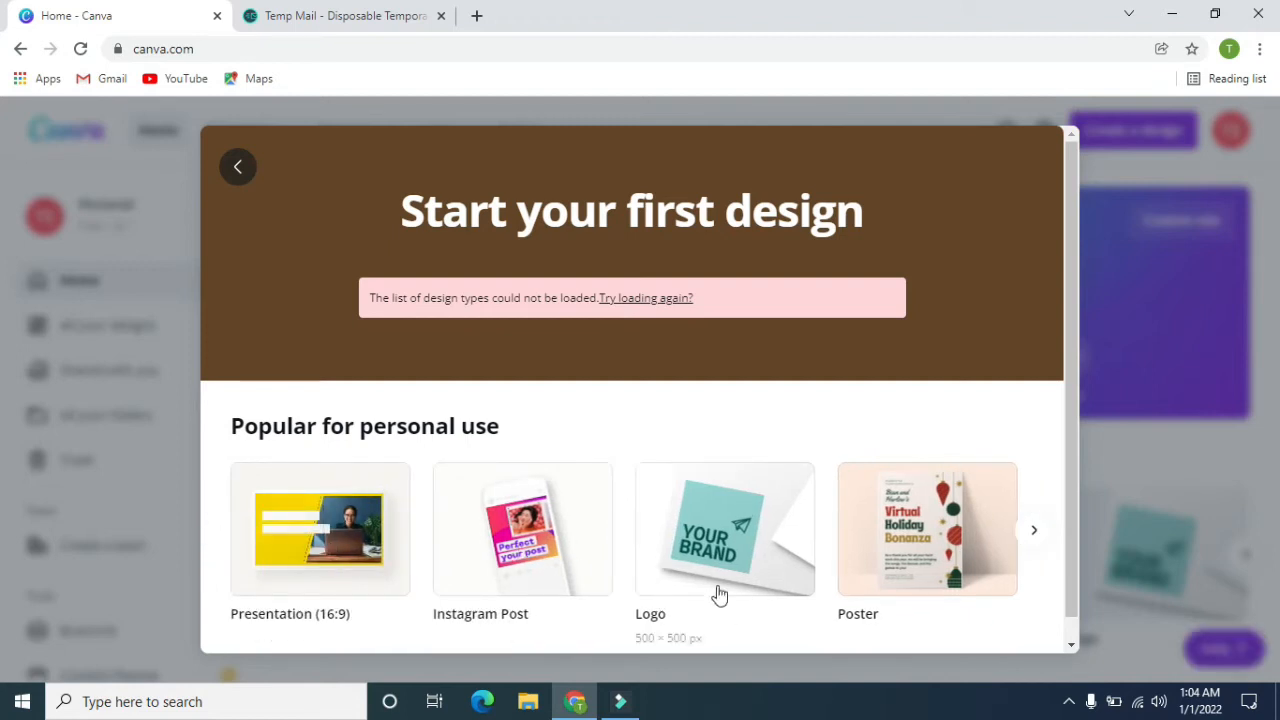
left_click(1037, 535)
left_click(1035, 531)
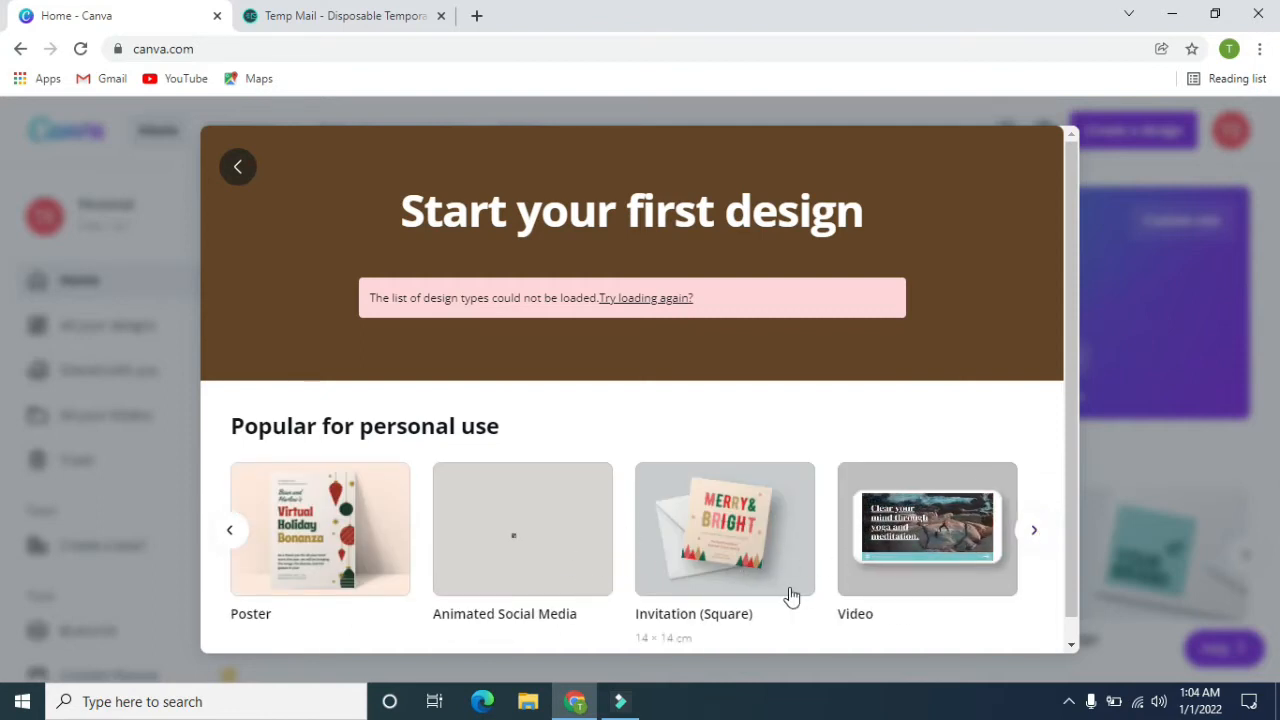
left_click(1035, 532)
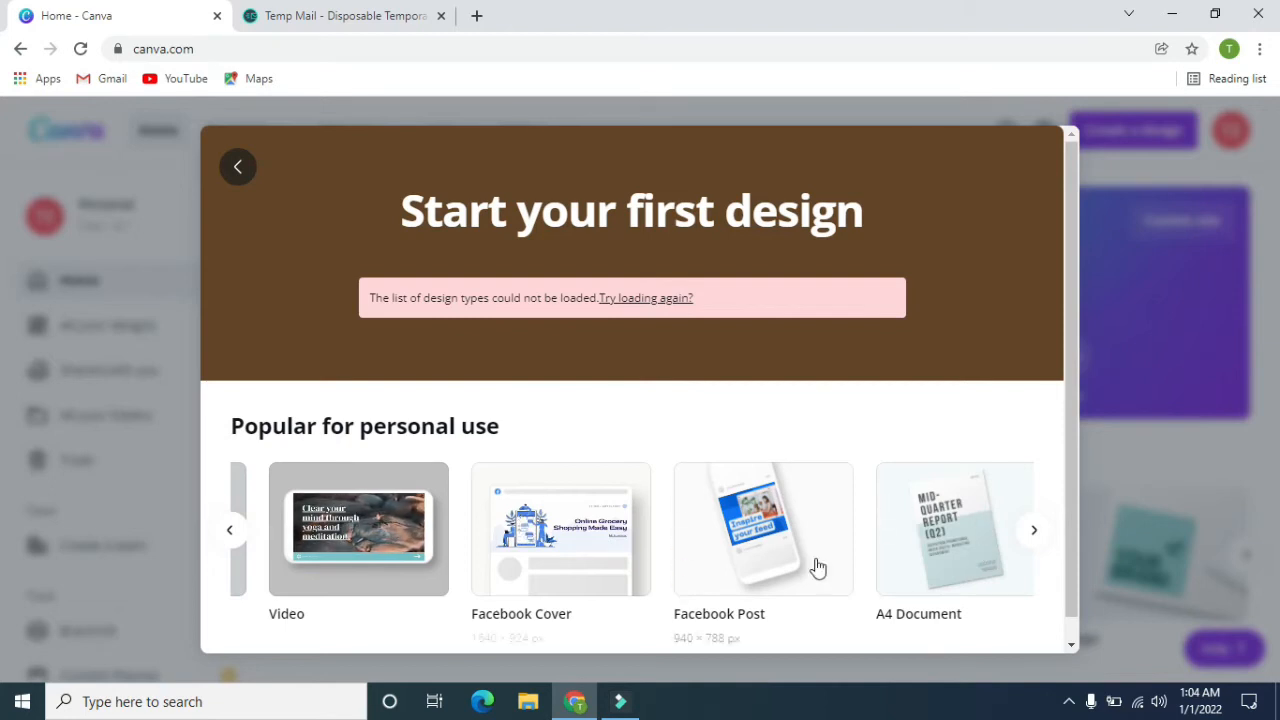
left_click(750, 517)
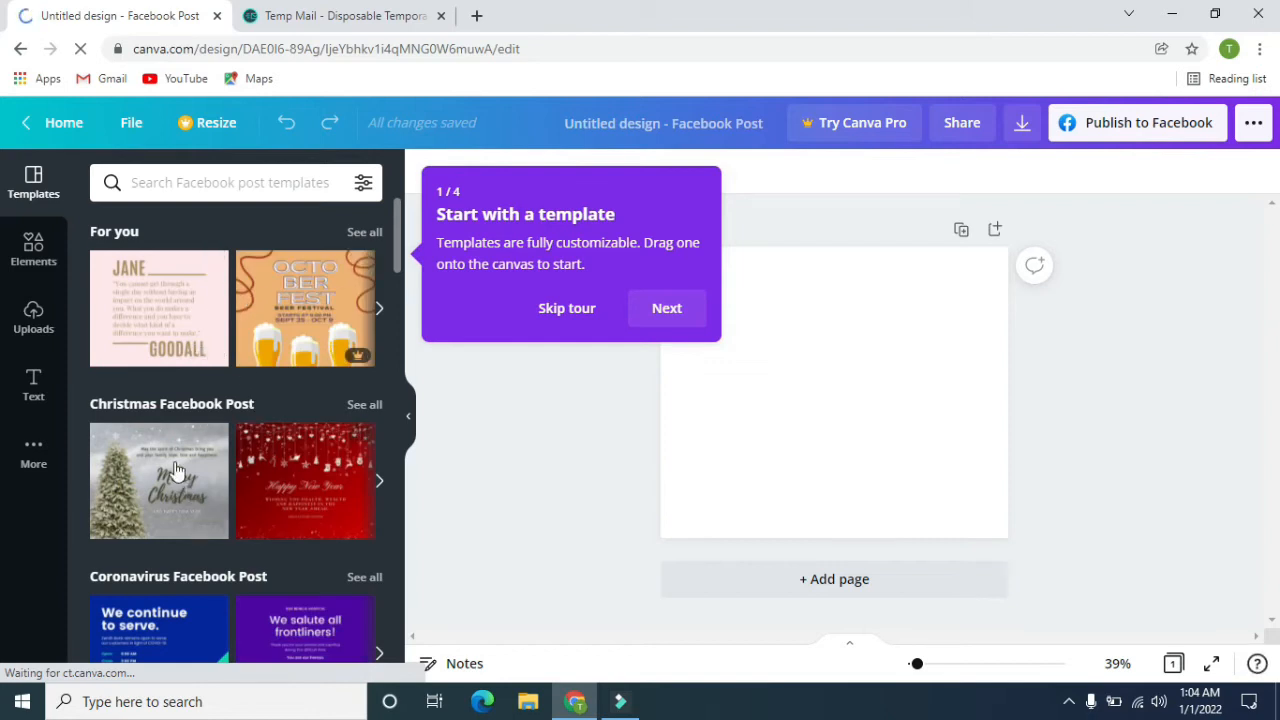
left_click(566, 312)
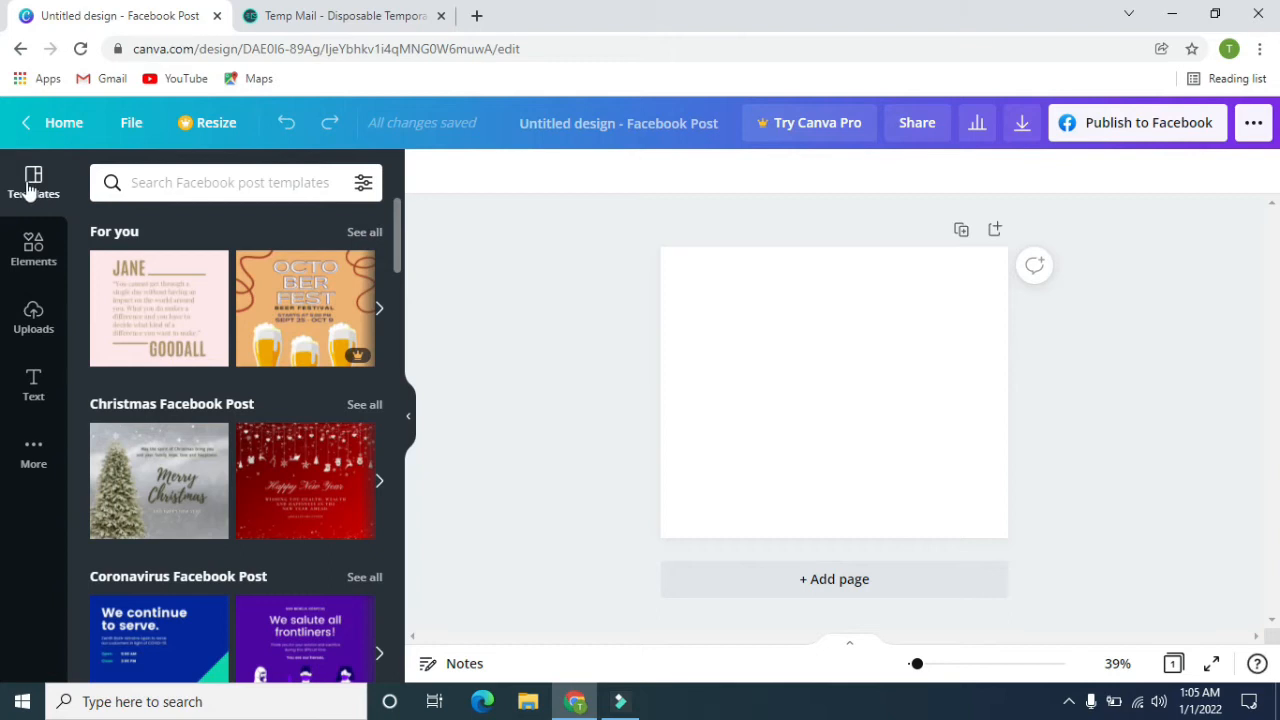
Look through the Facebook Post template categories, from the For you and Christmas collections to the seasonal and holiday ones.
scroll(305, 400, "down", 5)
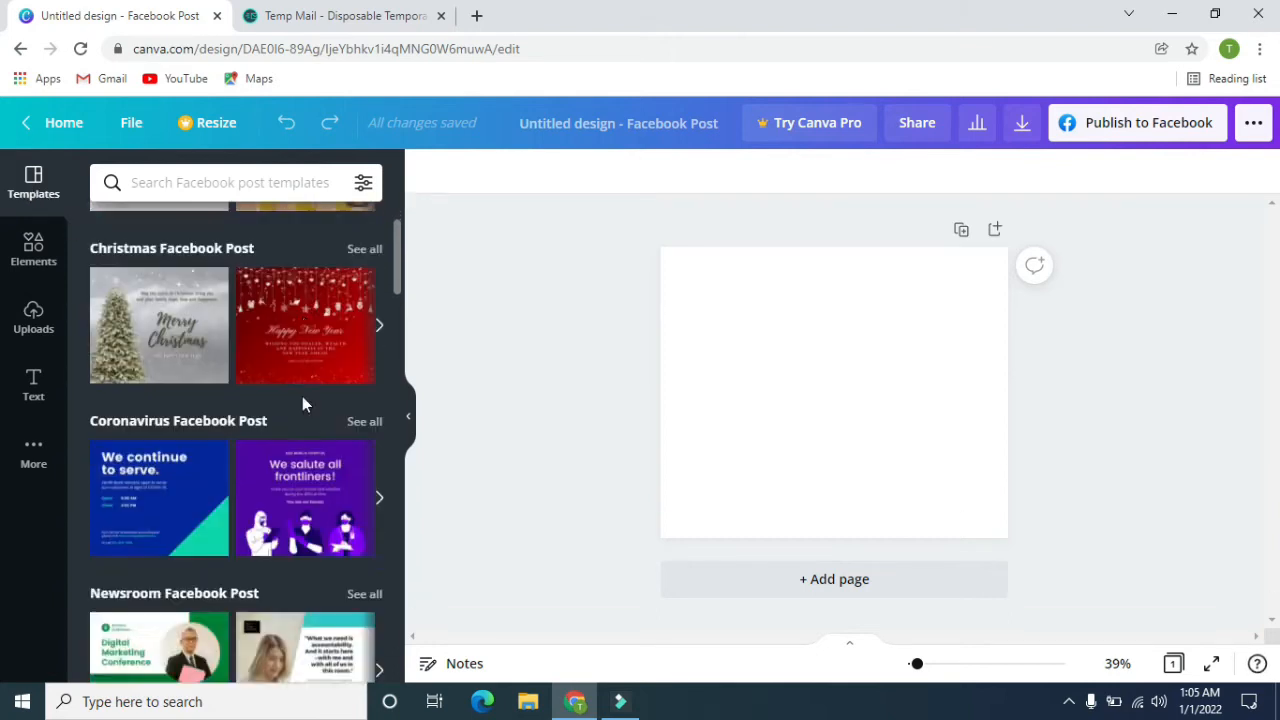
scroll(290, 412, "down", 3)
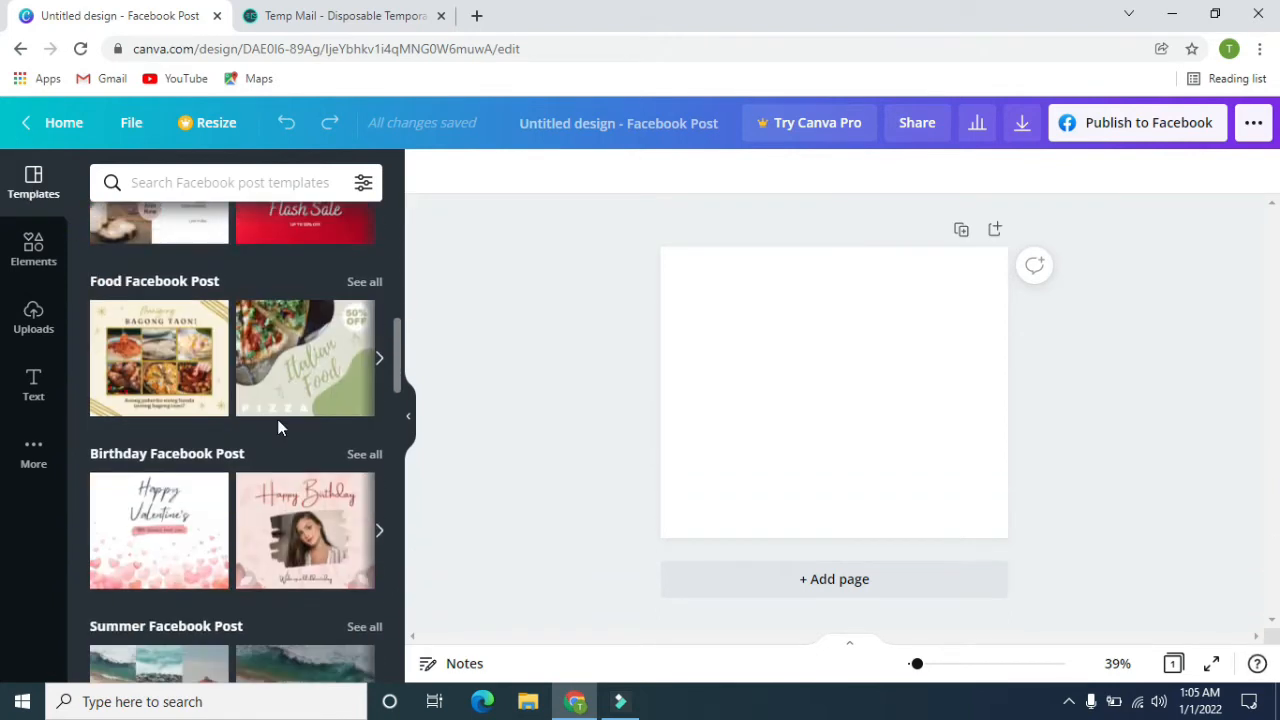
scroll(267, 424, "down", 3)
scroll(211, 413, "down", 3)
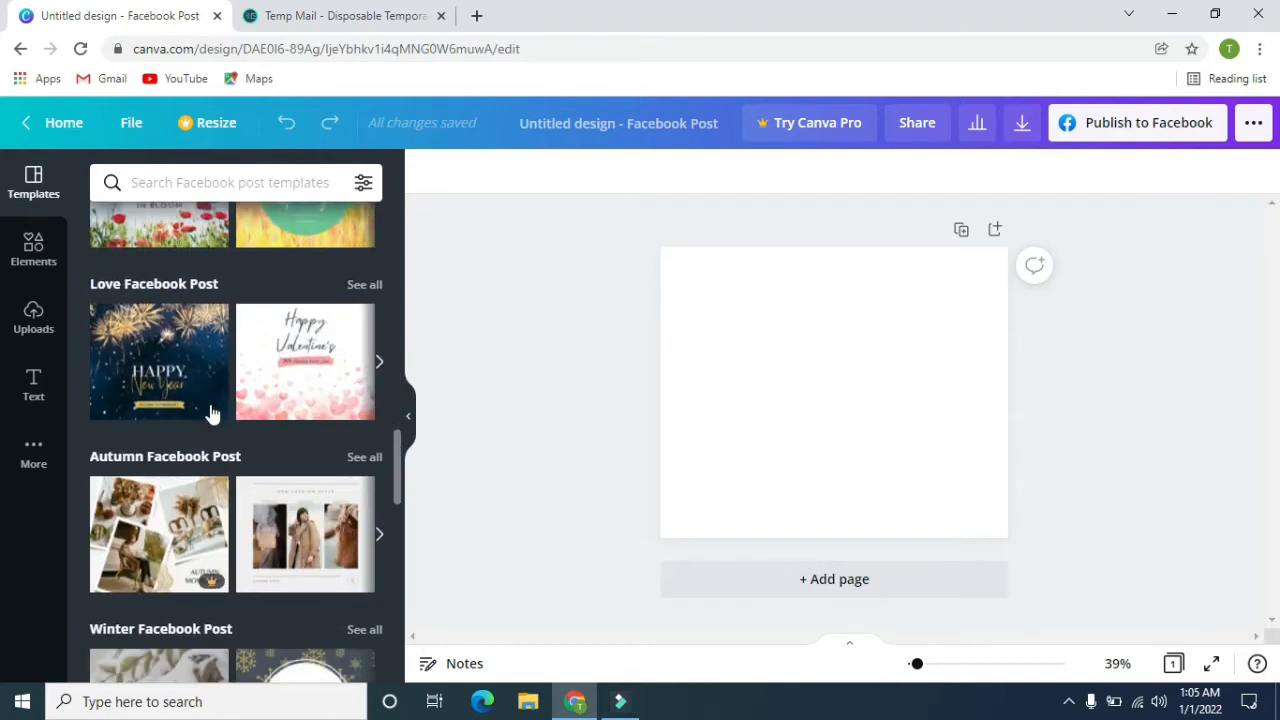
scroll(183, 403, "down", 10)
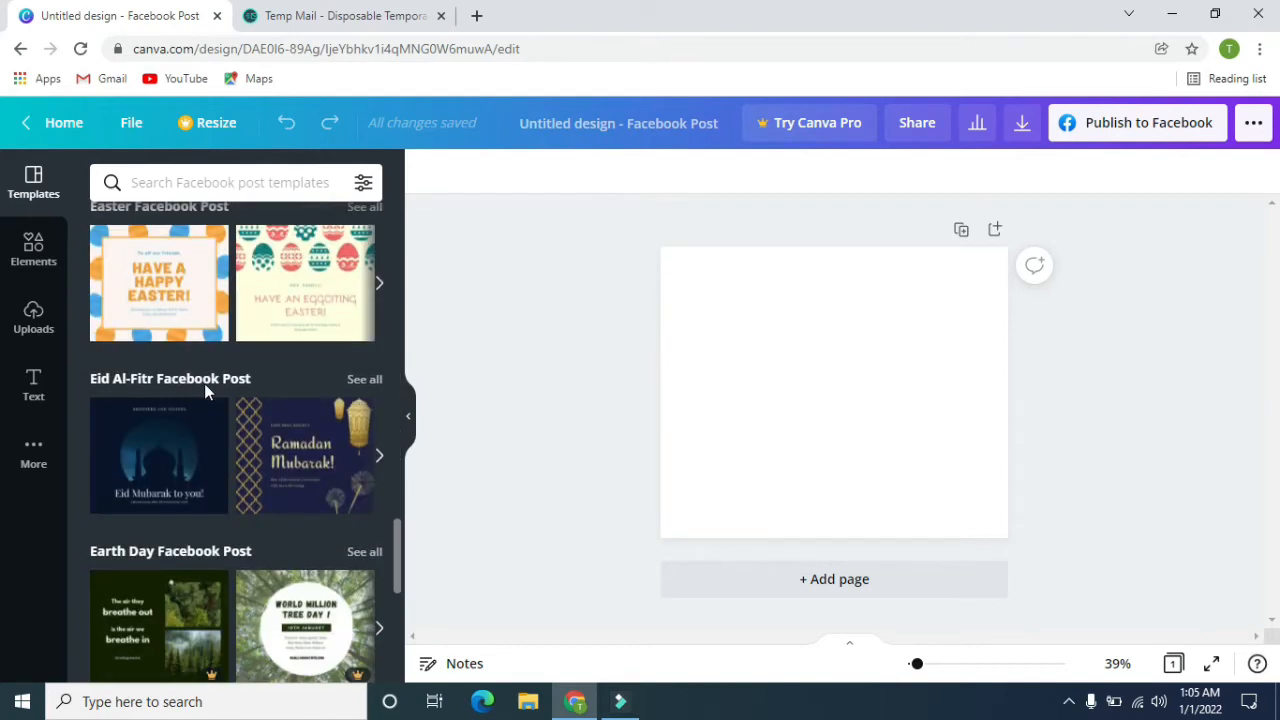
scroll(205, 390, "down", 2)
scroll(205, 390, "up", 15)
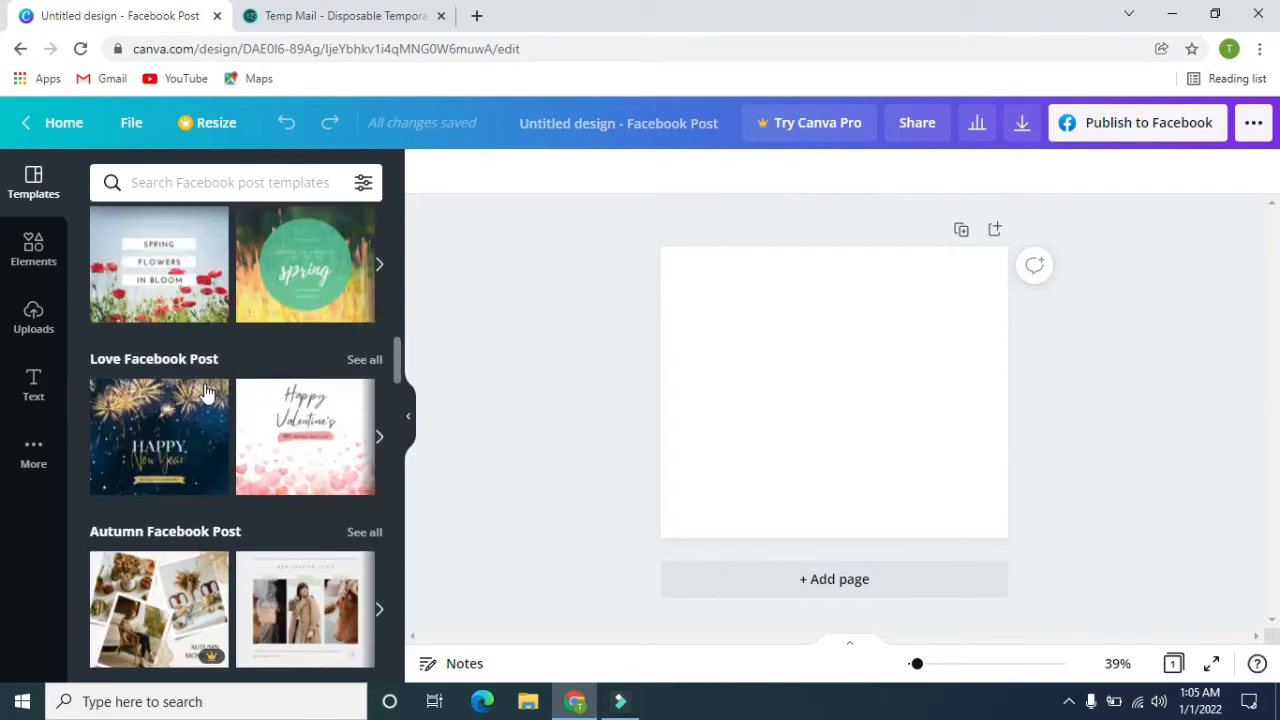
scroll(205, 388, "up", 10)
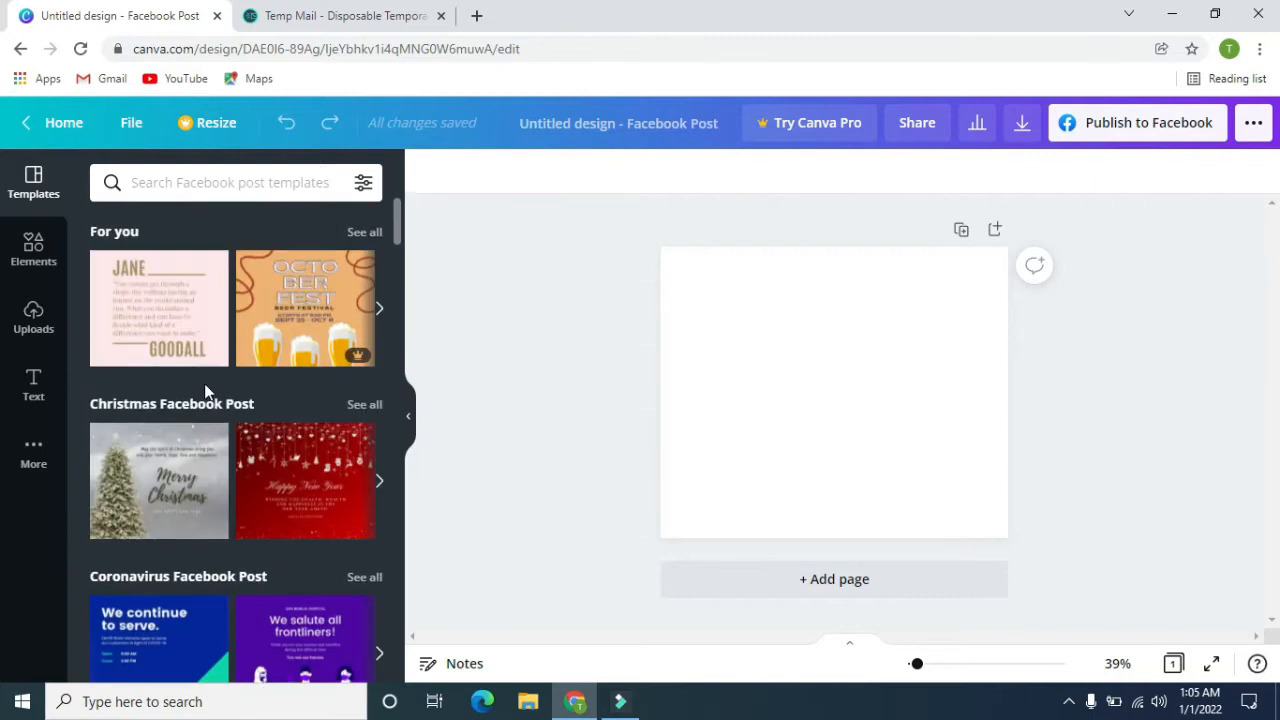
scroll(292, 416, "down", 3)
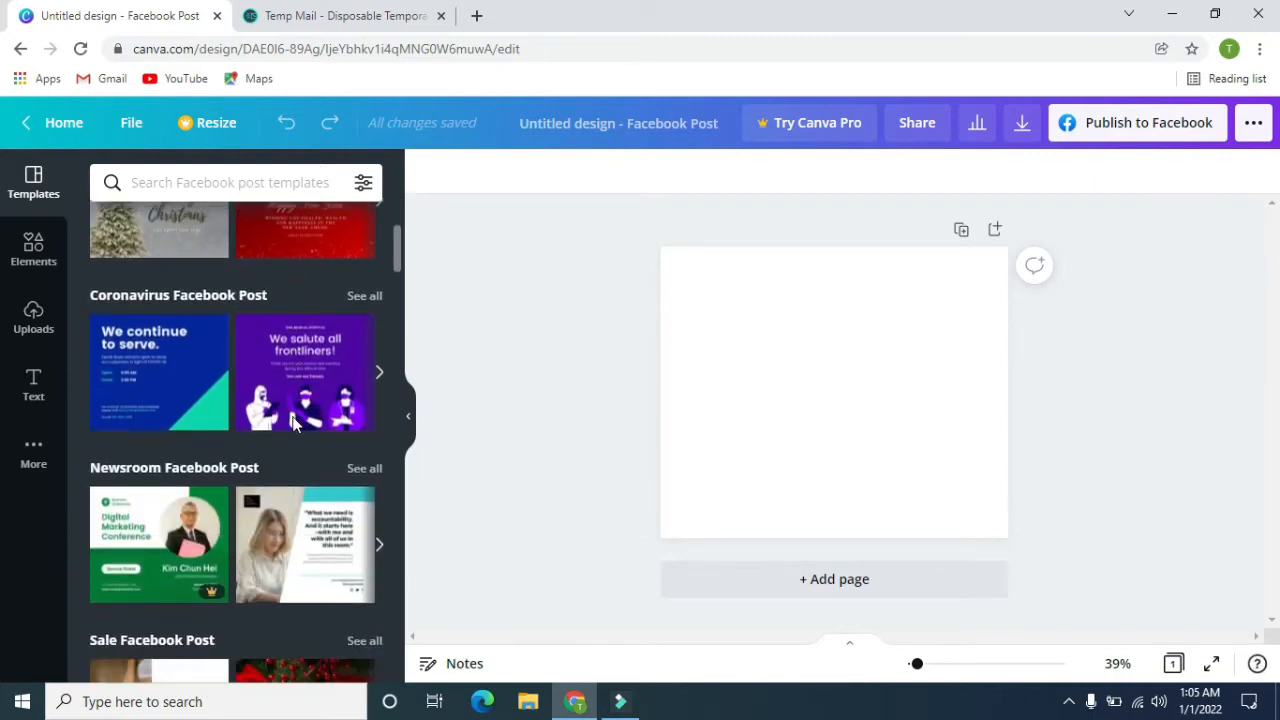
scroll(294, 424, "down", 2)
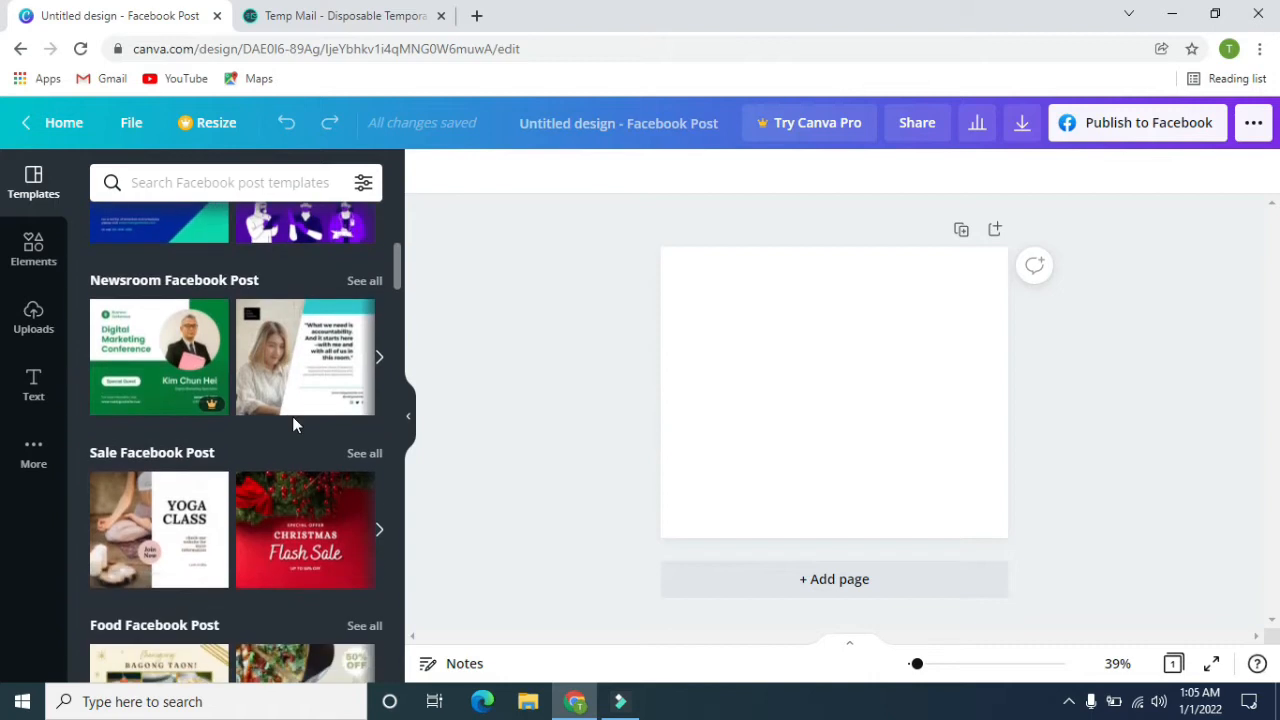
scroll(294, 424, "down", 1)
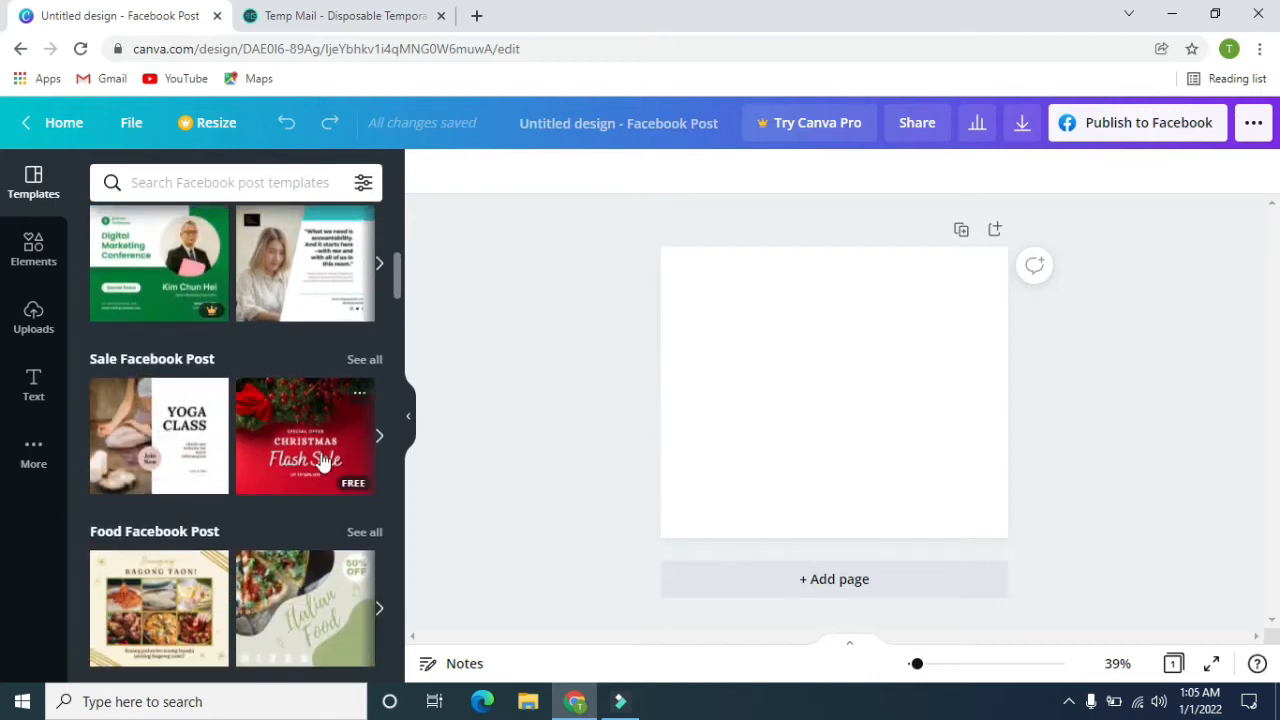
scroll(322, 462, "down", 2)
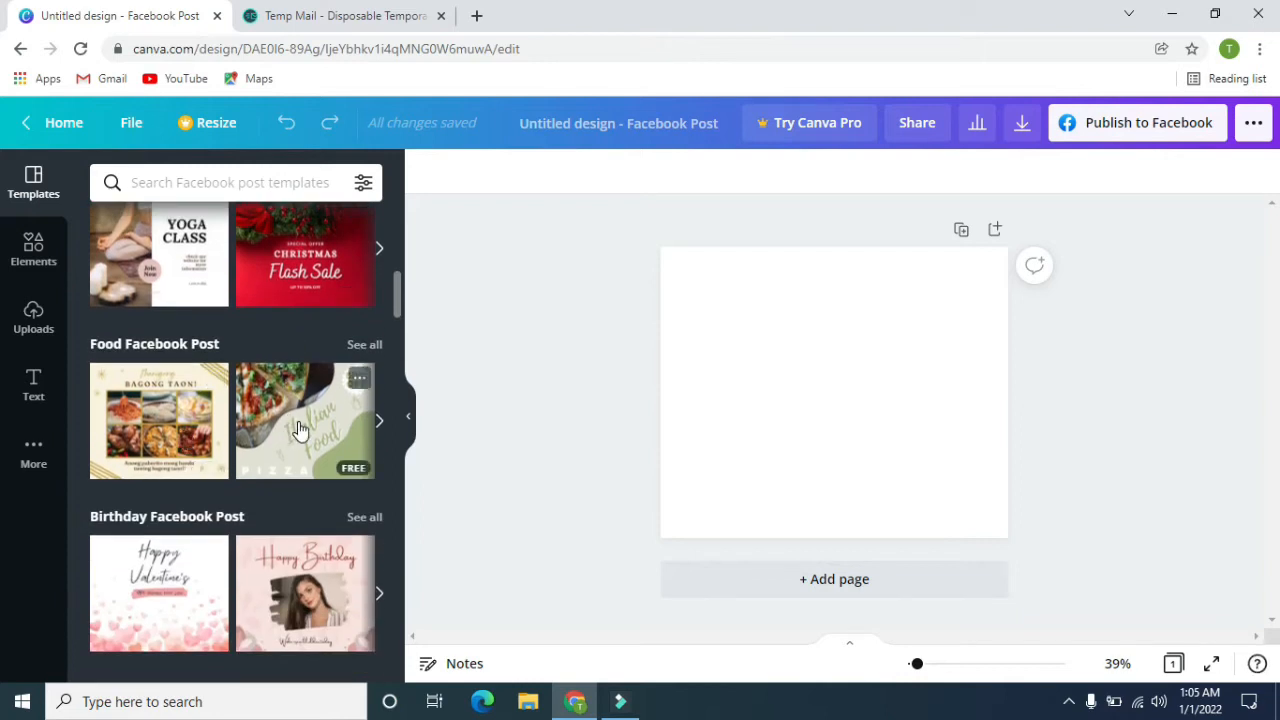
scroll(300, 430, "up", 8)
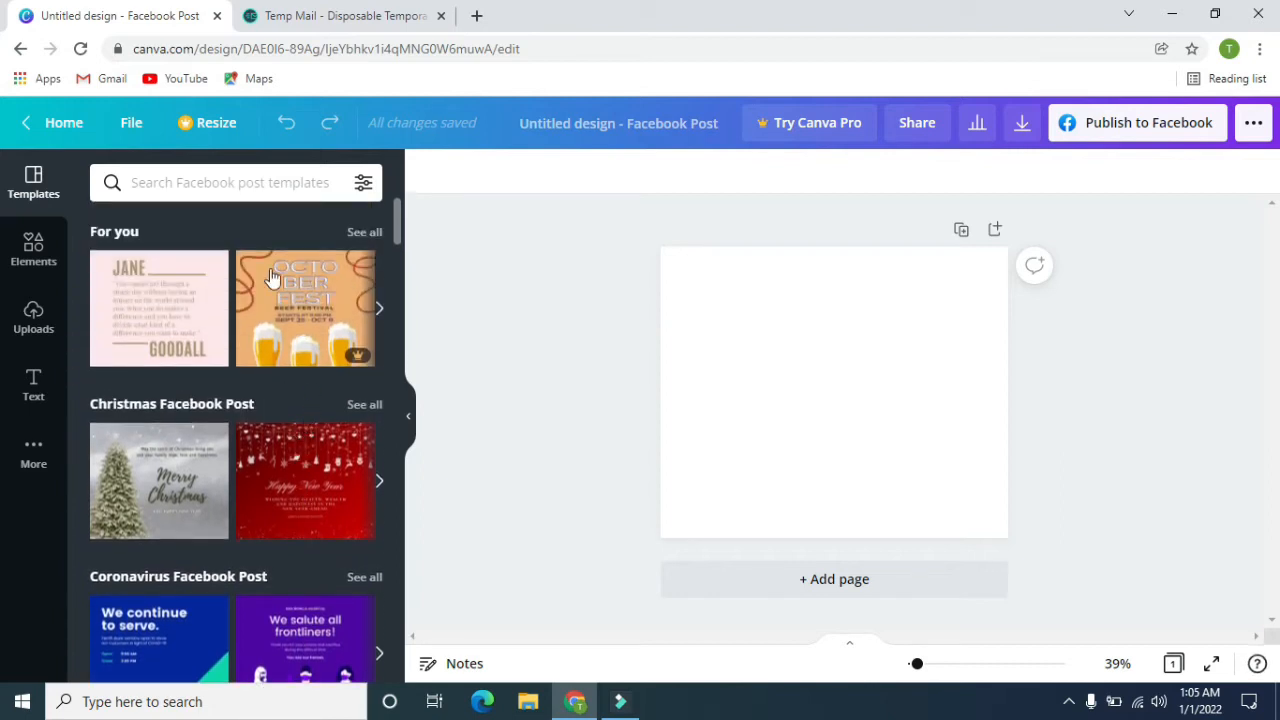
Examine the available element categories and the full Lines & Shapes collection, then return to the elements overview.
left_click(34, 250)
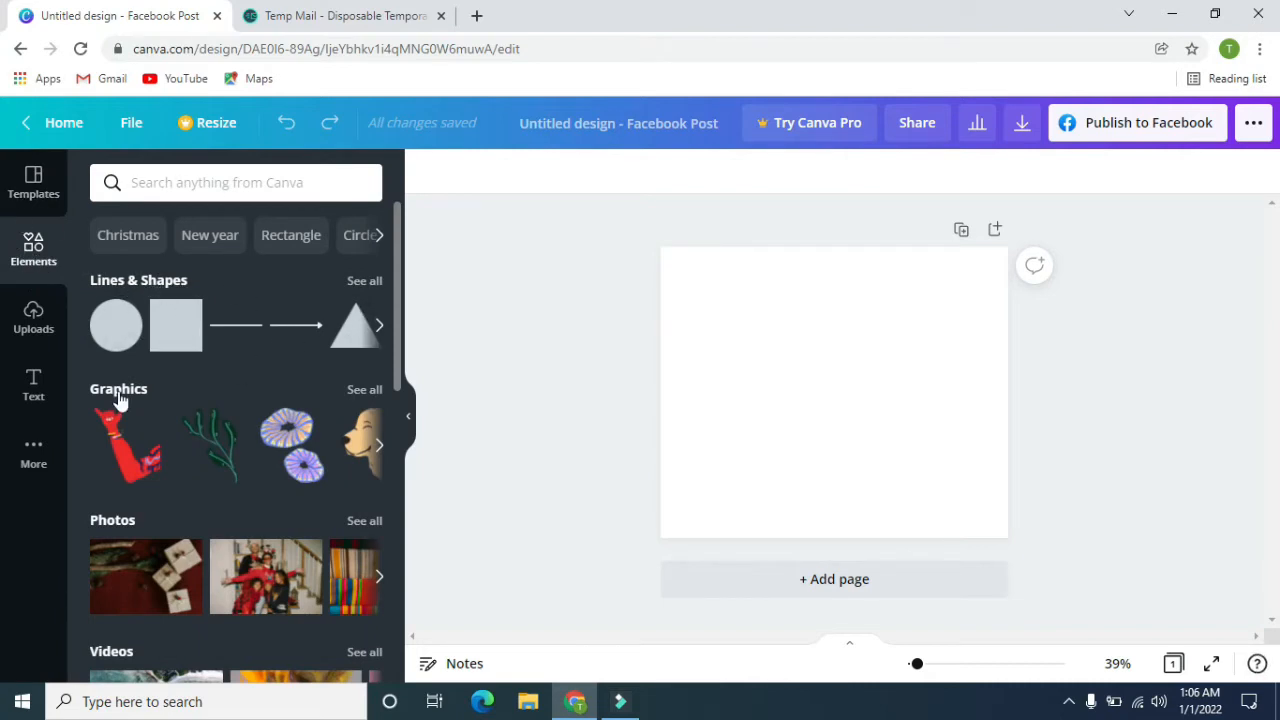
scroll(113, 376, "down", 2)
scroll(150, 474, "down", 4)
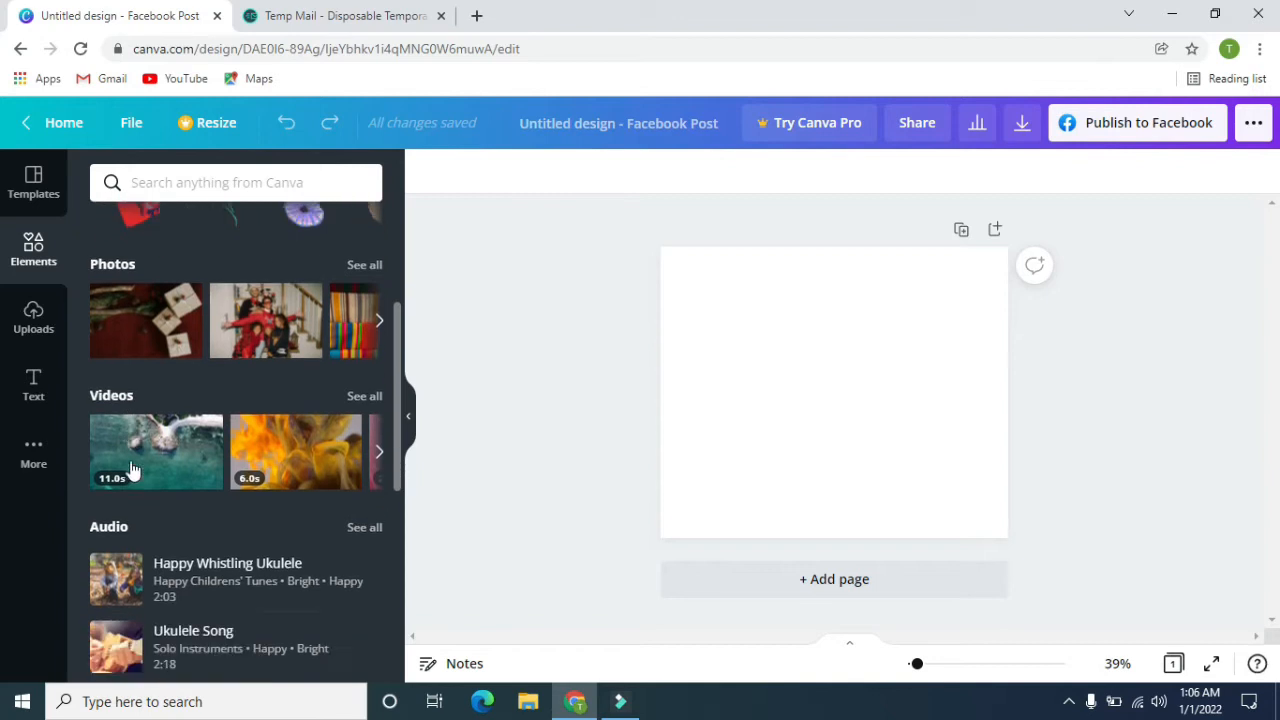
scroll(160, 478, "up", 6)
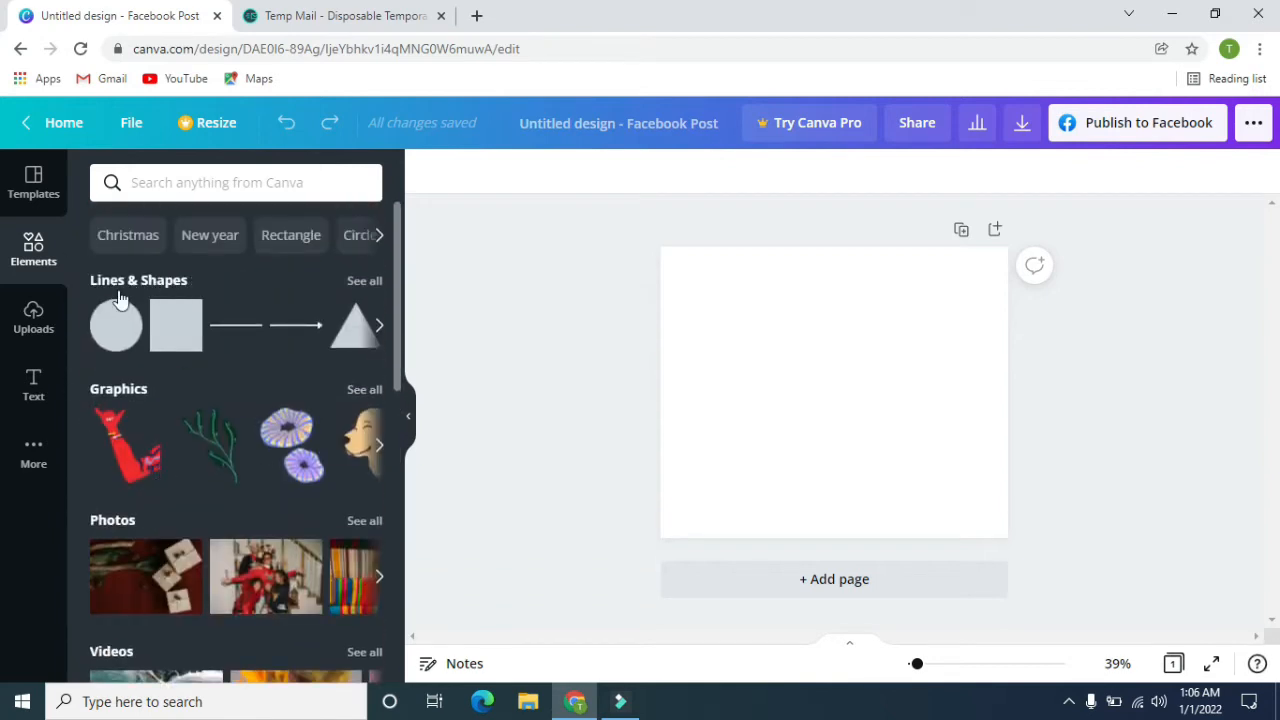
left_click(364, 281)
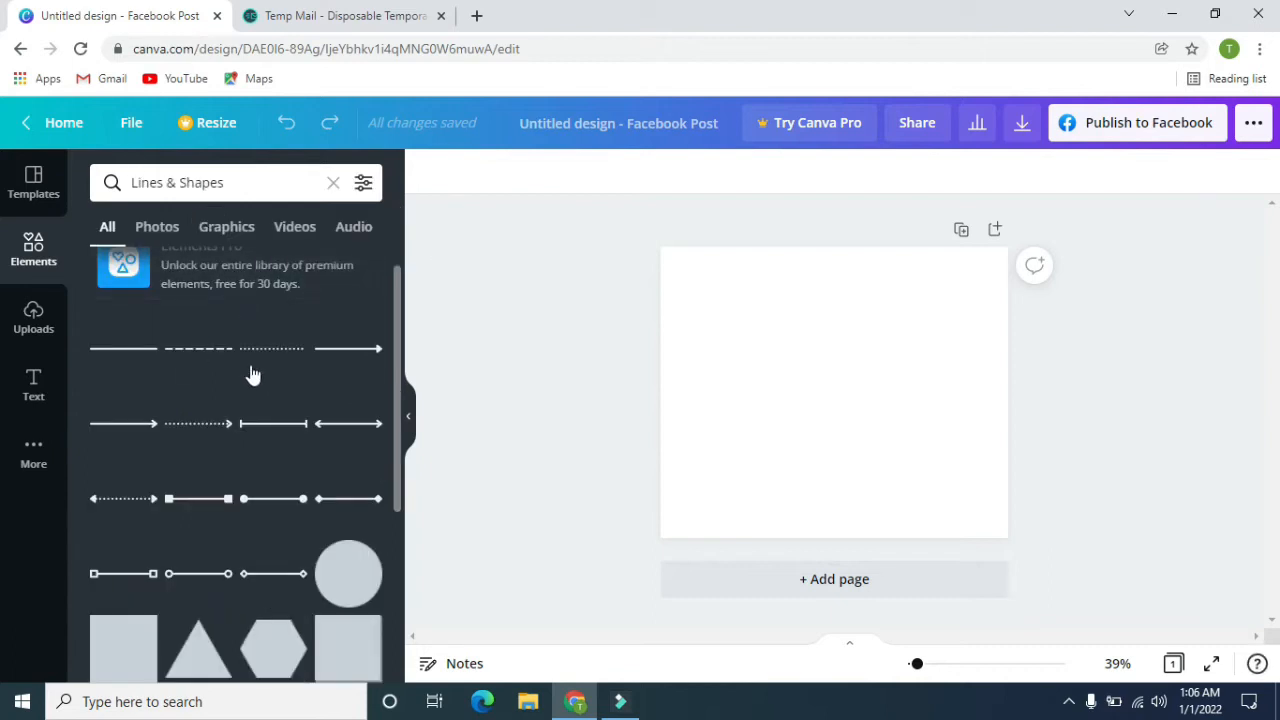
scroll(253, 374, "down", 6)
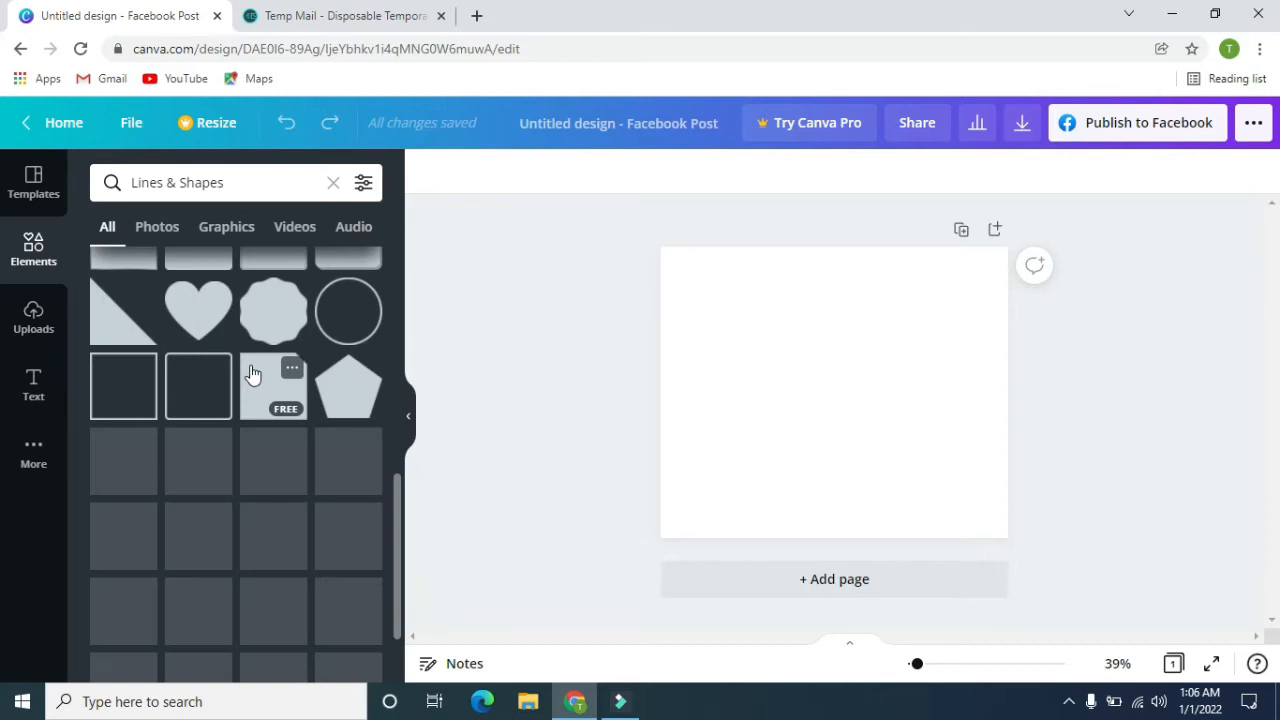
scroll(230, 368, "down", 1)
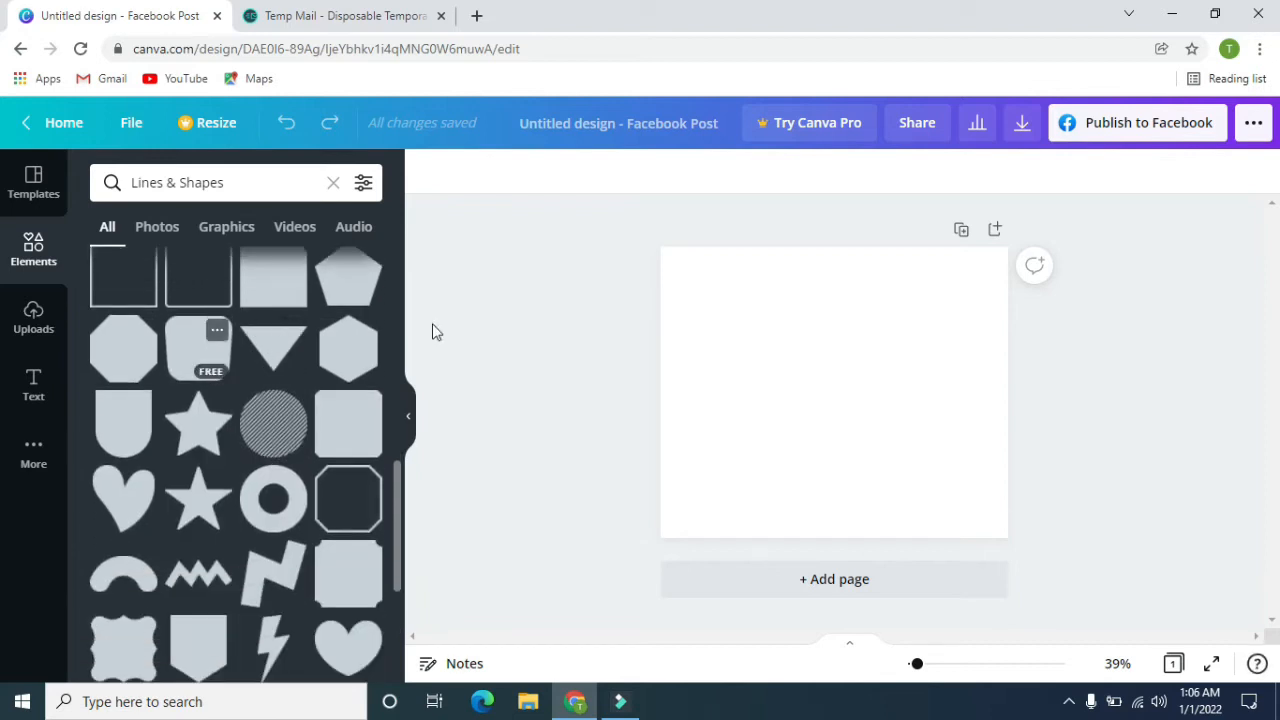
left_click(116, 190)
View the full Graphics collection, including its Featured, Gradient, Stickers, Coronavirus and Bold Foliage groups.
scroll(141, 421, "down", 1)
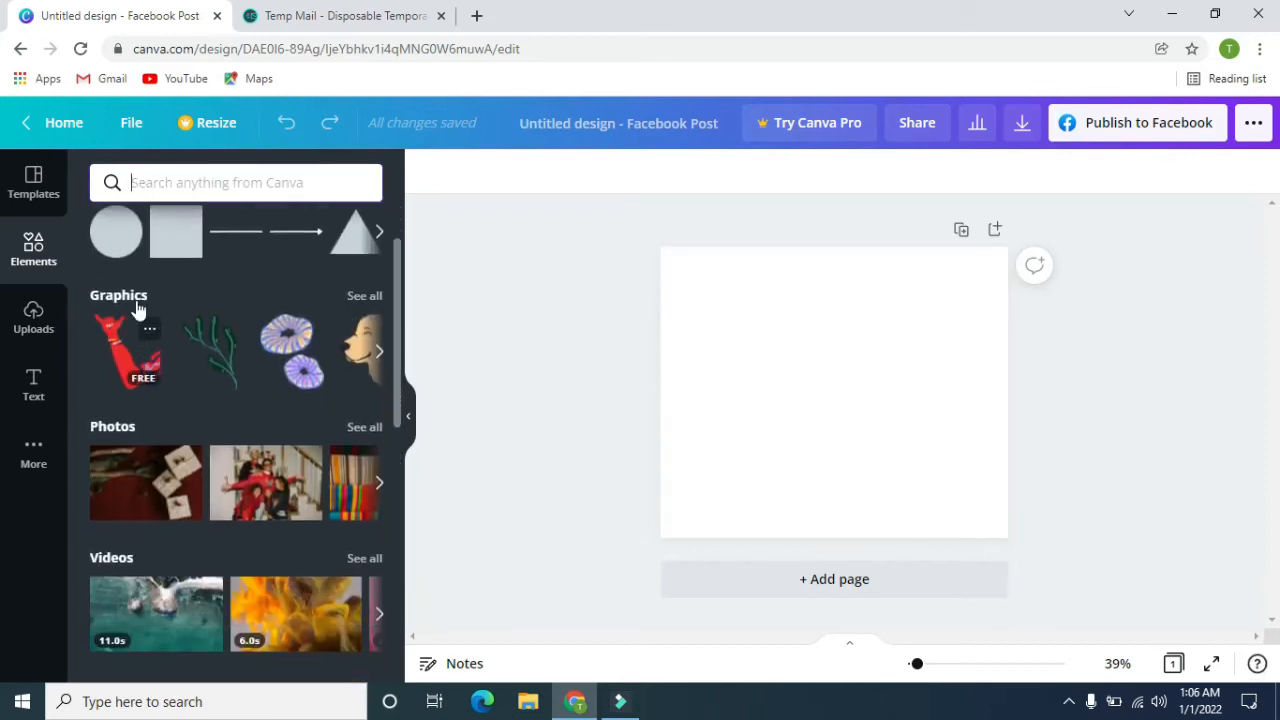
left_click(364, 297)
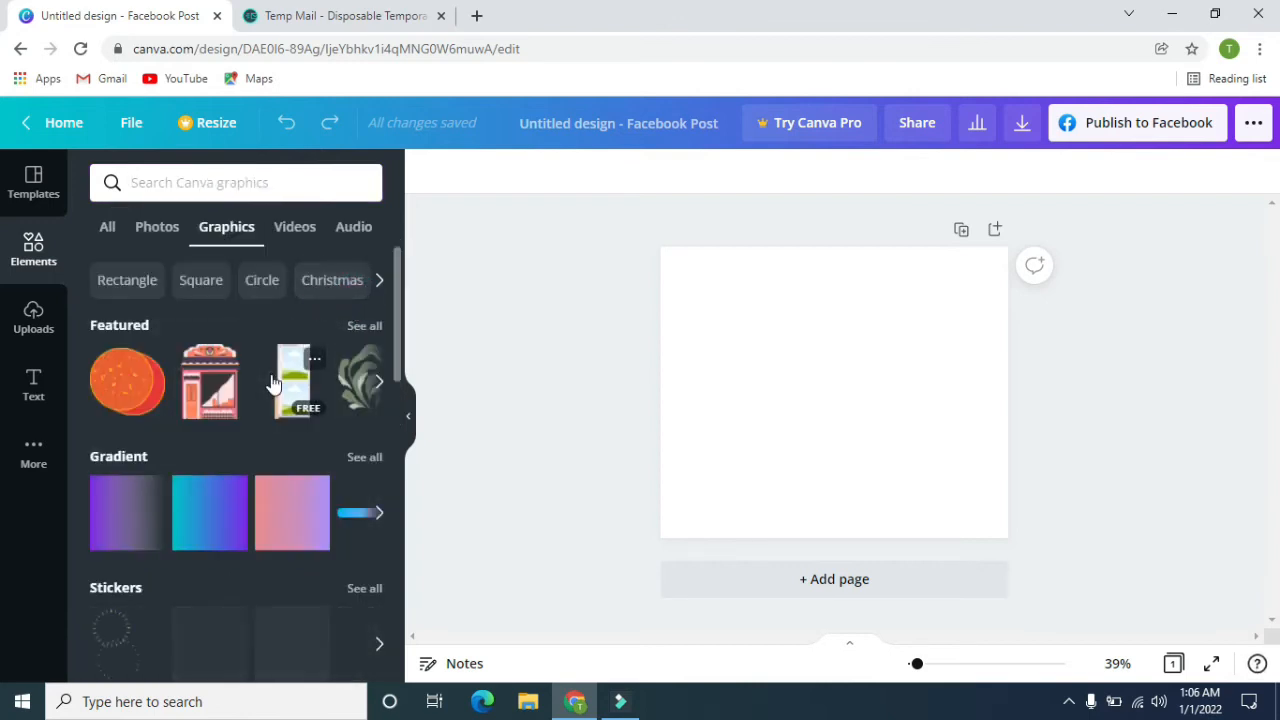
scroll(273, 430, "down", 4)
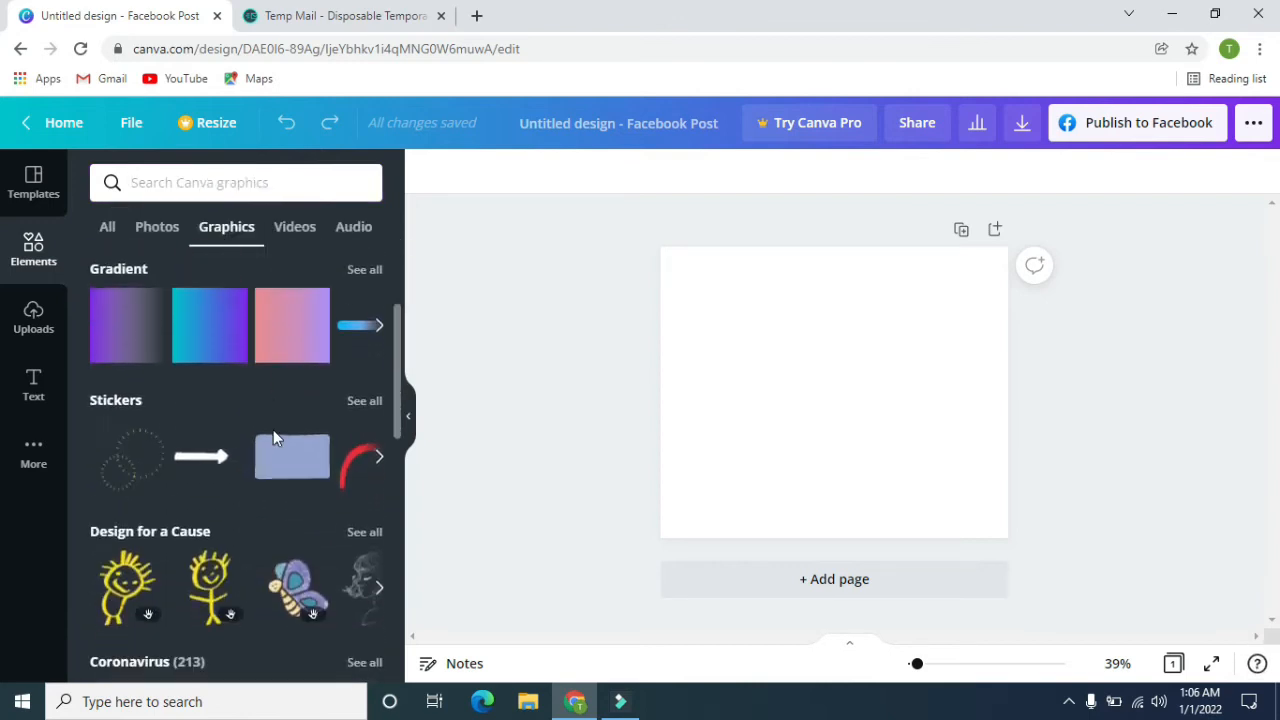
scroll(273, 438, "down", 2)
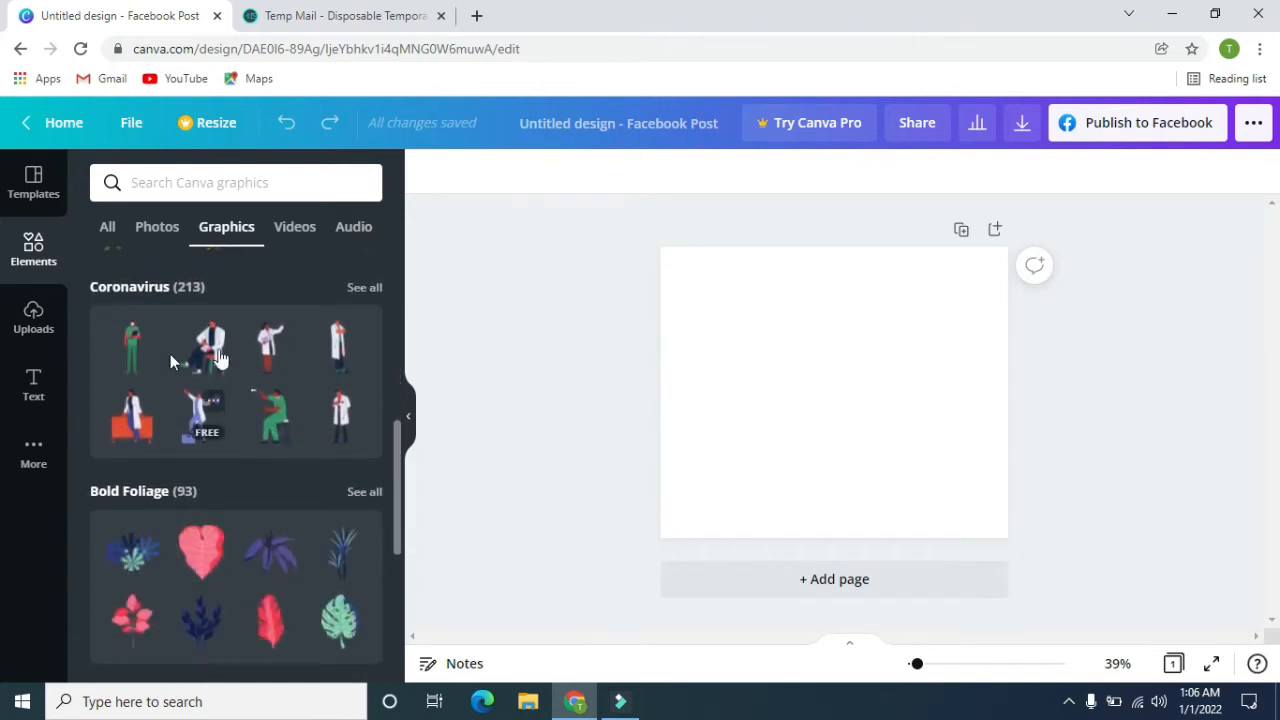
scroll(217, 418, "down", 2)
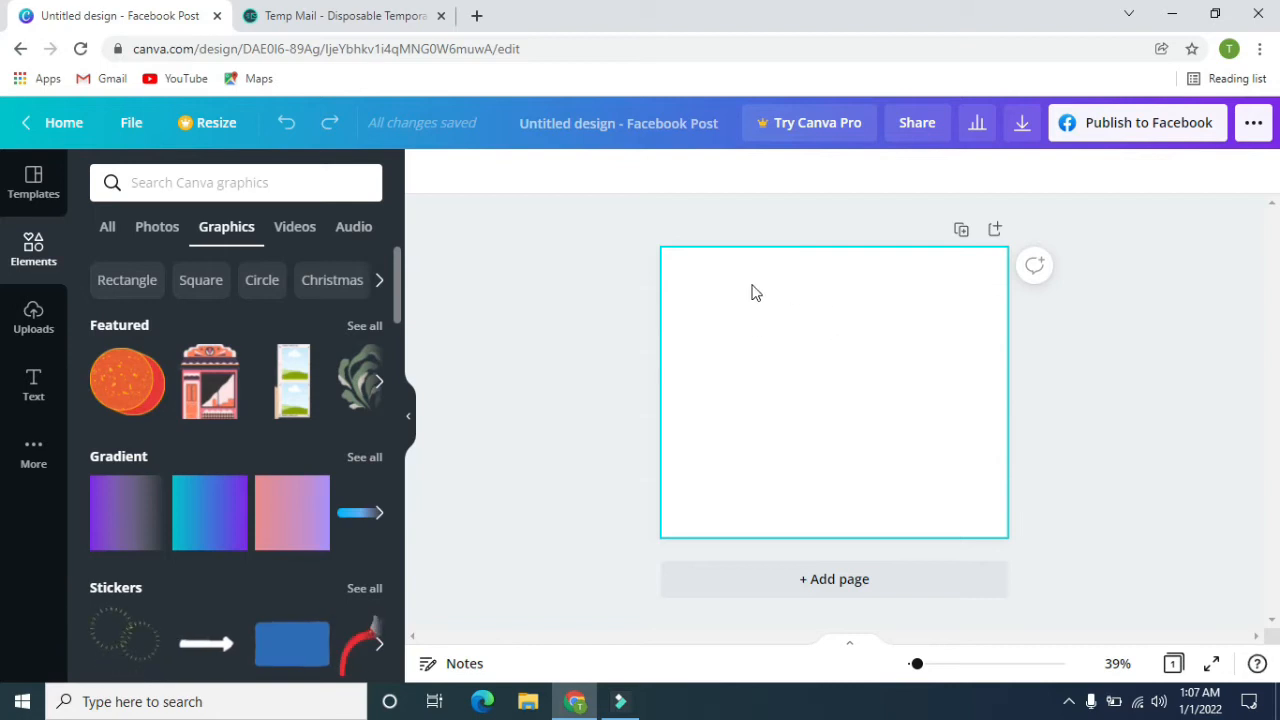
Set the blank page's background colour to black from the default colours.
left_click(855, 348)
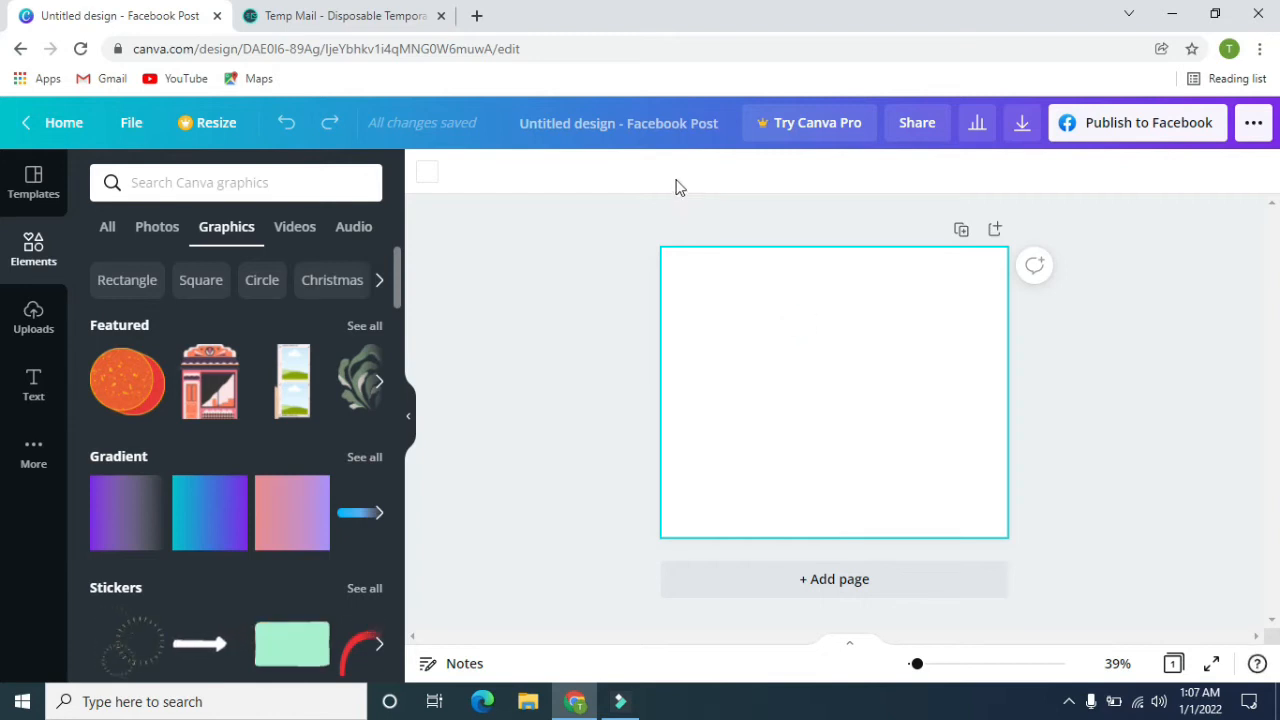
left_click(432, 178)
left_click(219, 485)
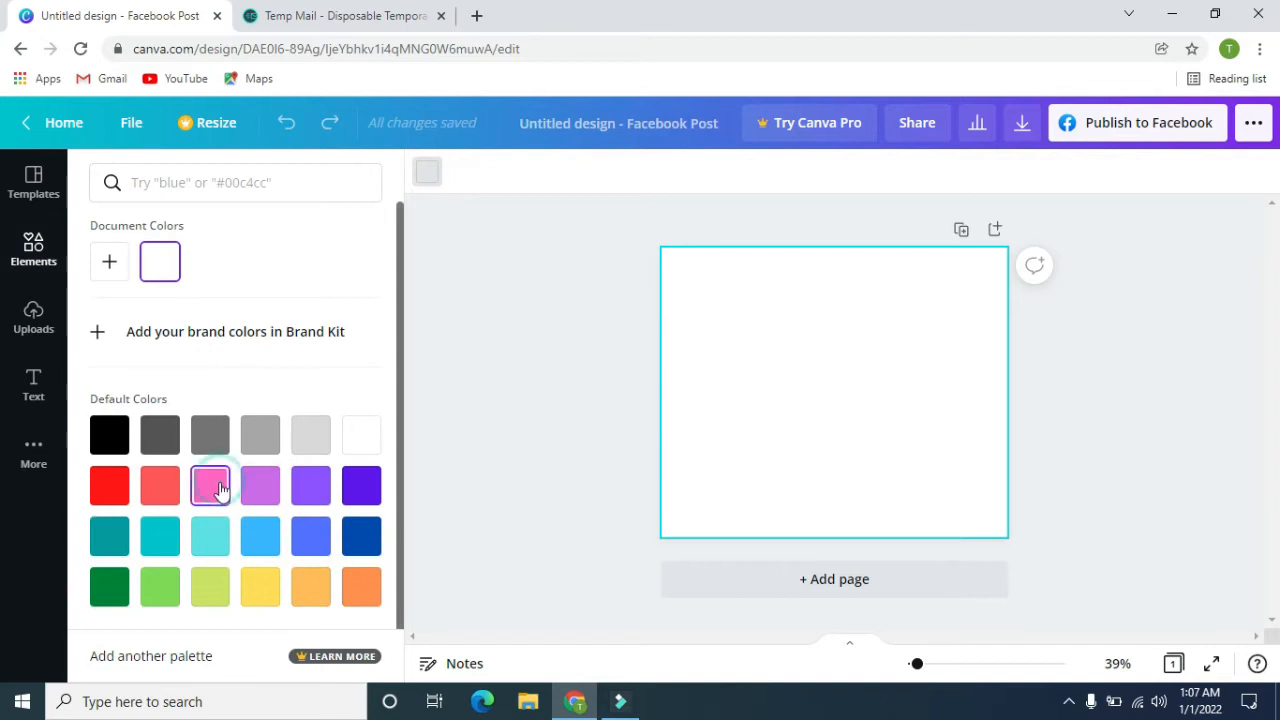
left_click(113, 438)
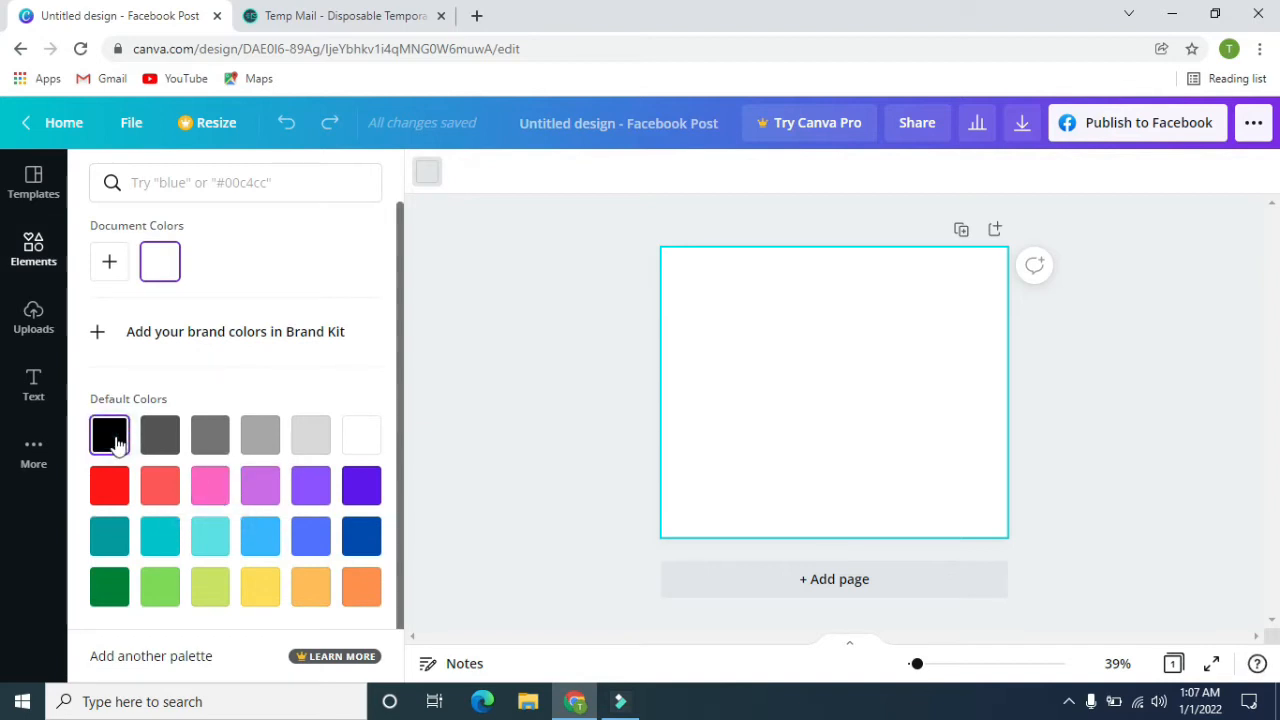
left_click(596, 285)
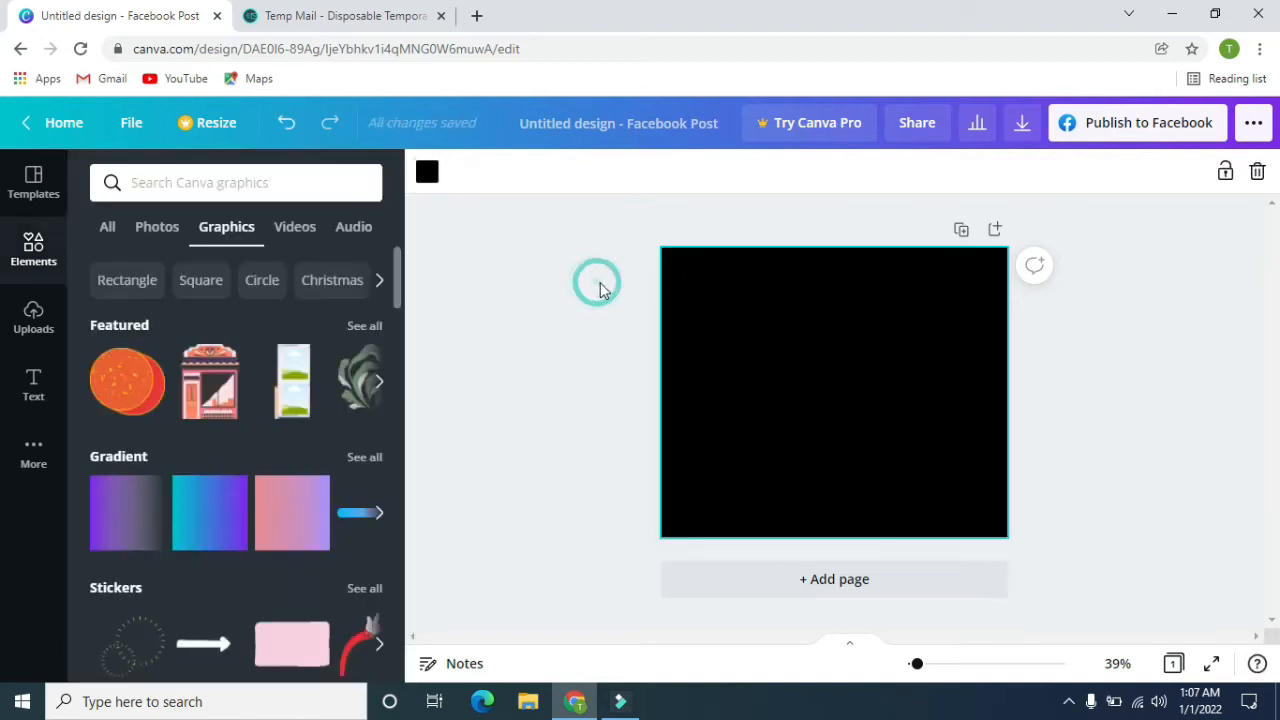
Add the animated dashed-circle burst from the Stickers graphics near the centre of the black page.
scroll(215, 465, "down", 3)
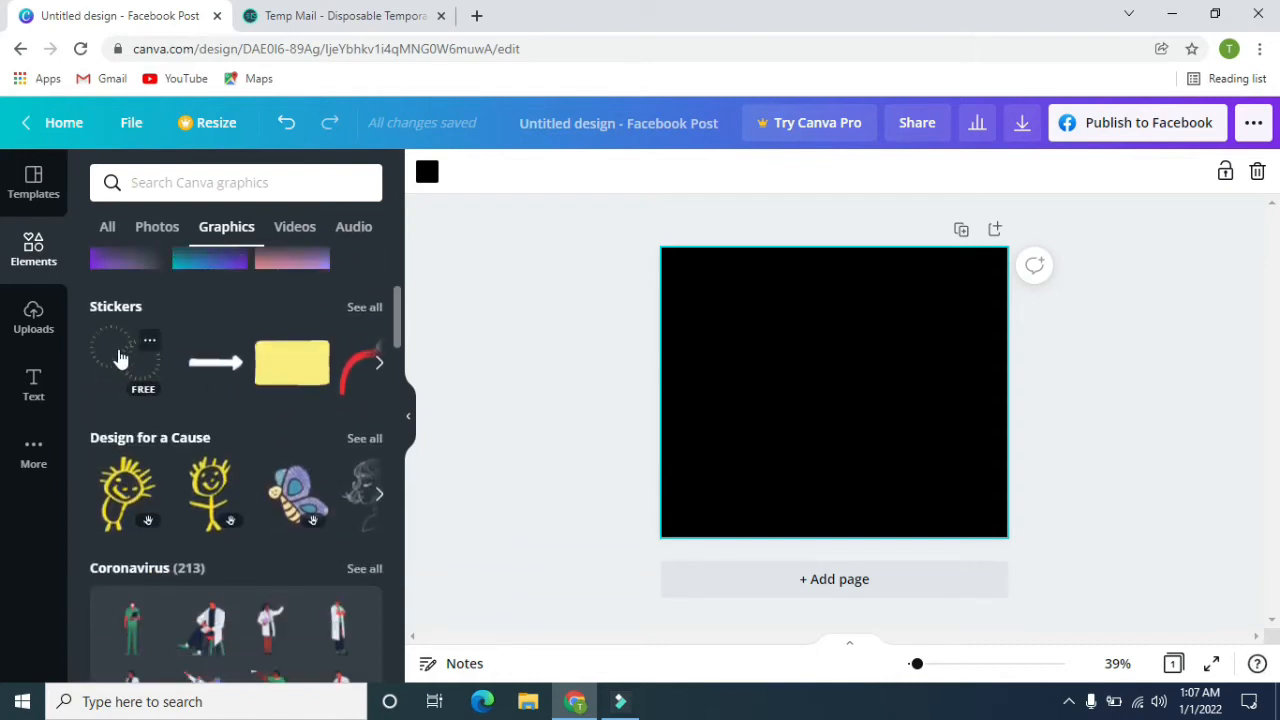
left_click(118, 357)
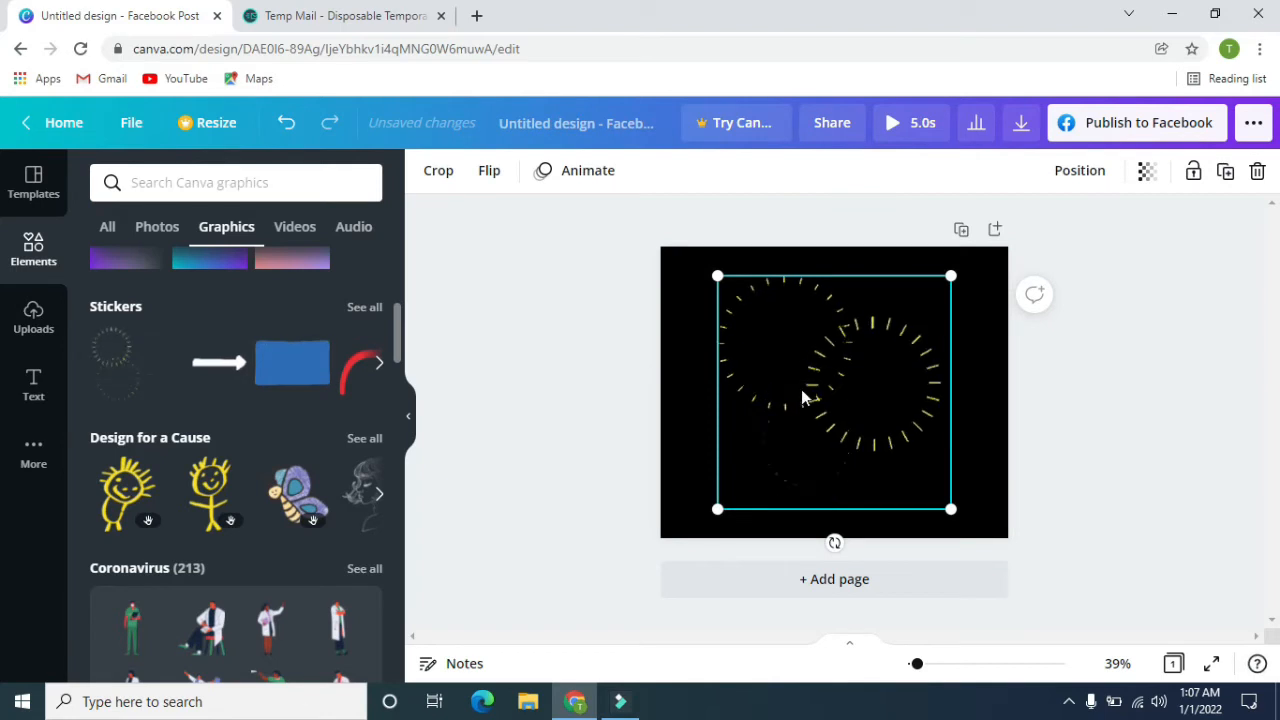
left_click_drag(805, 397, 814, 397)
left_click(1185, 390)
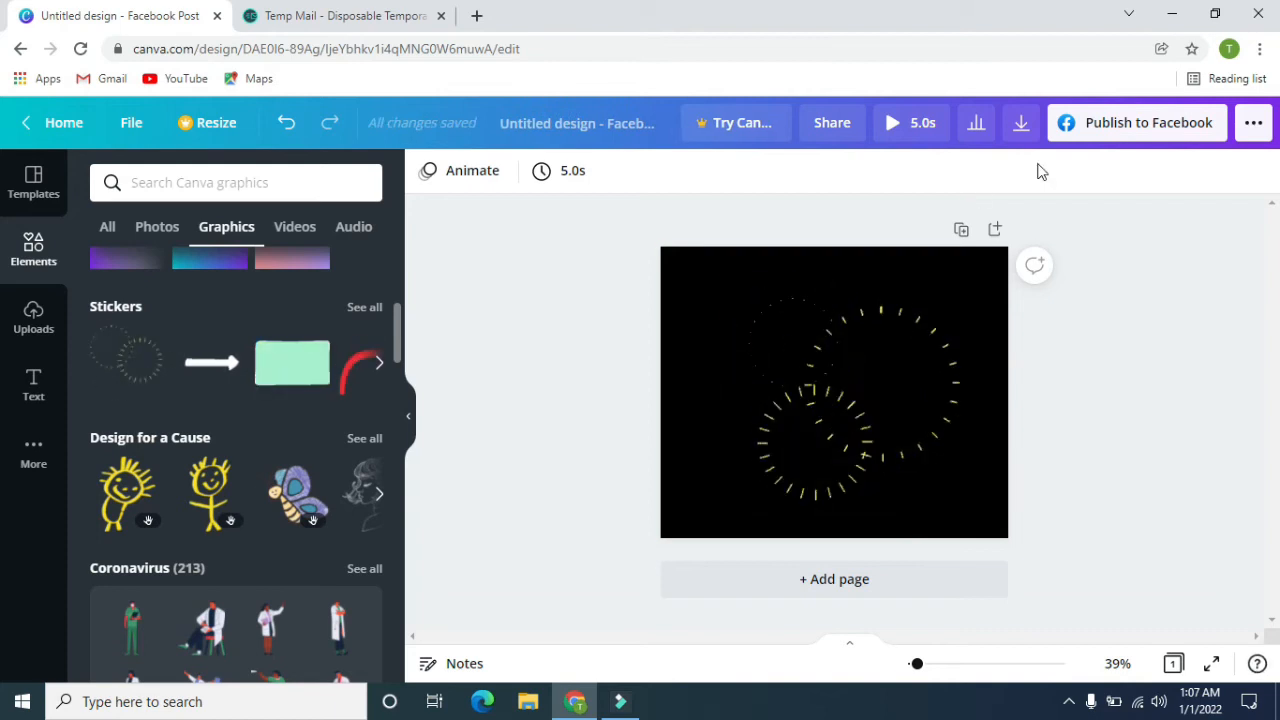
Download the design with MP4 Video as the file type.
left_click(1022, 126)
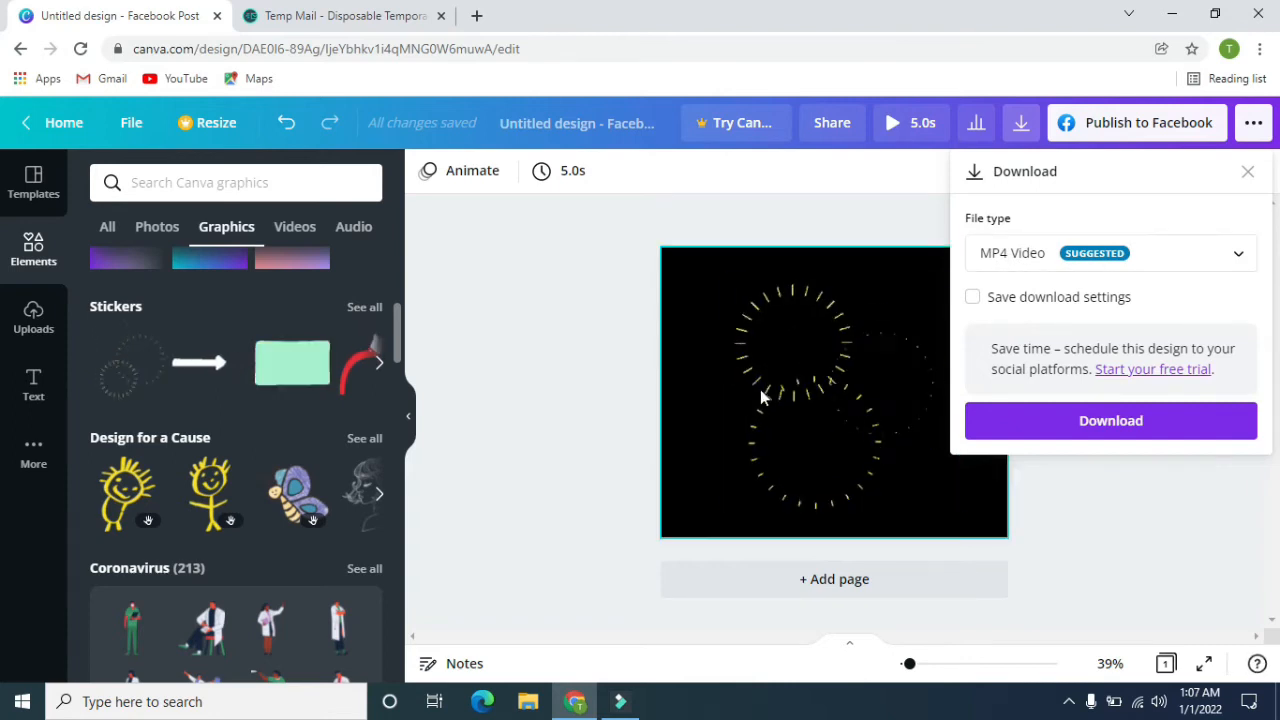
left_click(1234, 253)
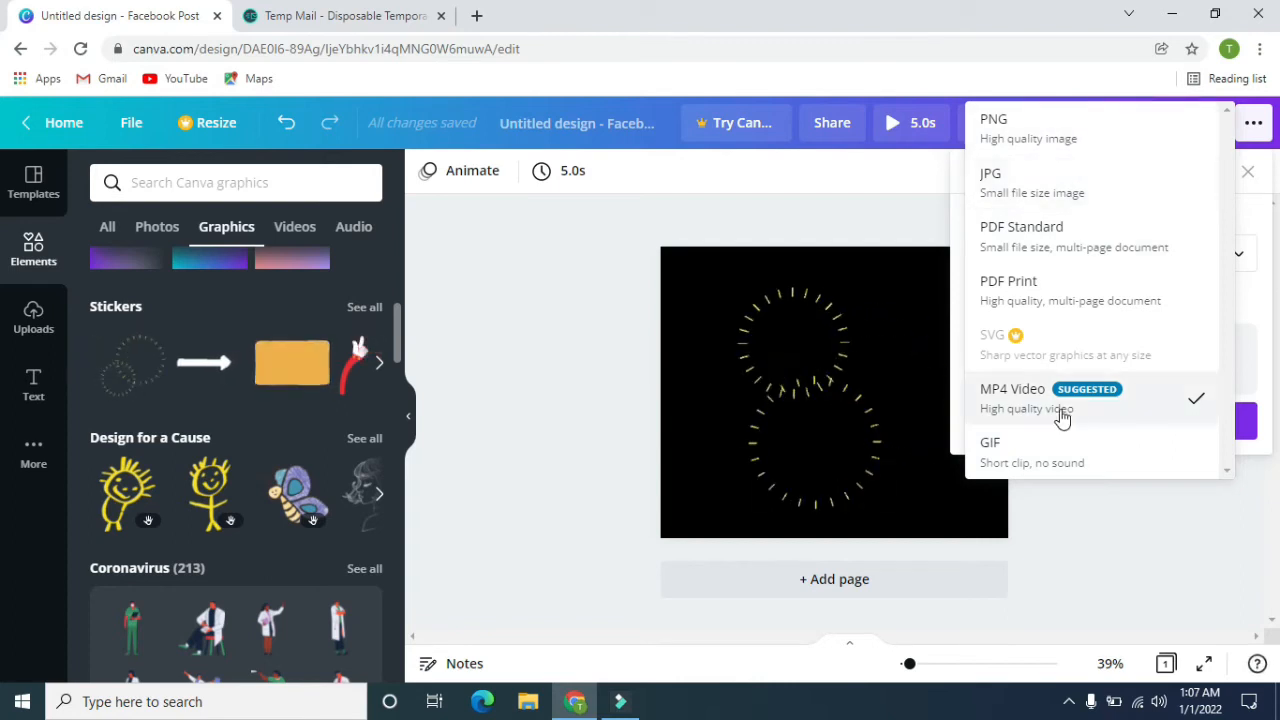
left_click(1107, 415)
left_click(1097, 421)
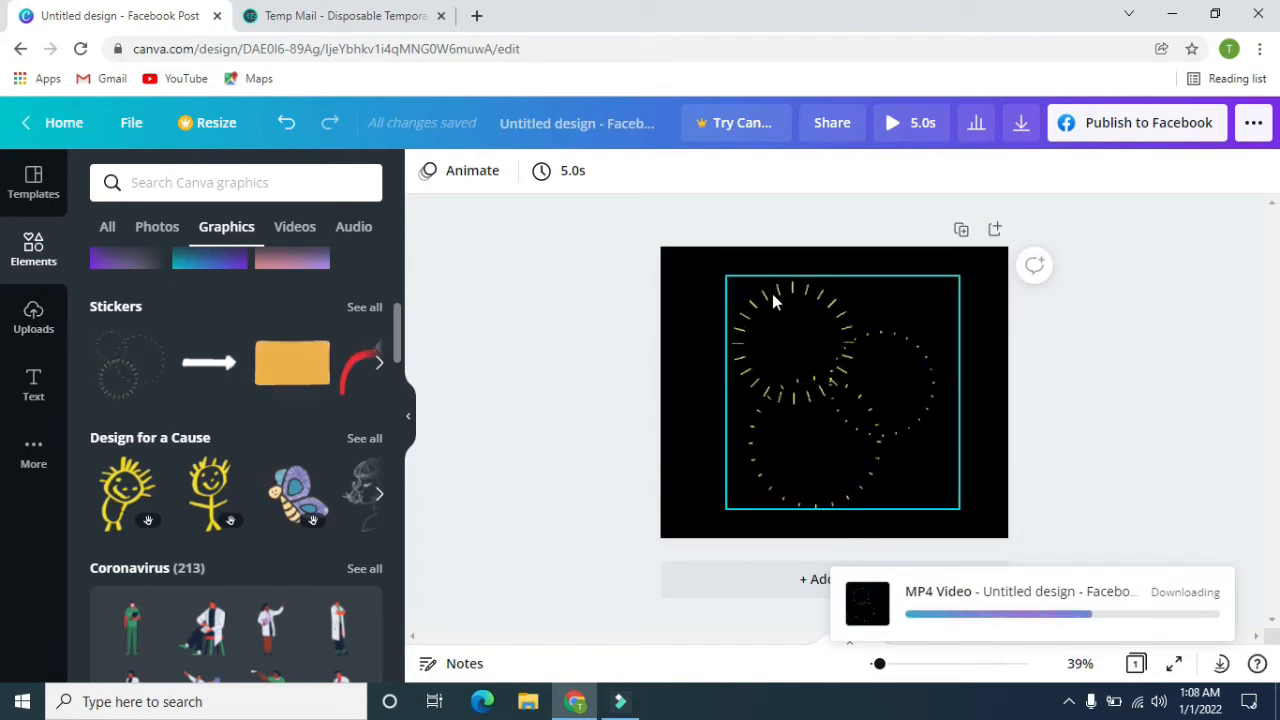
Look through the font combinations offered for text, such as Cheers, Sparkle and Stay Fearless, and dismiss the finished-download notices.
left_click(33, 384)
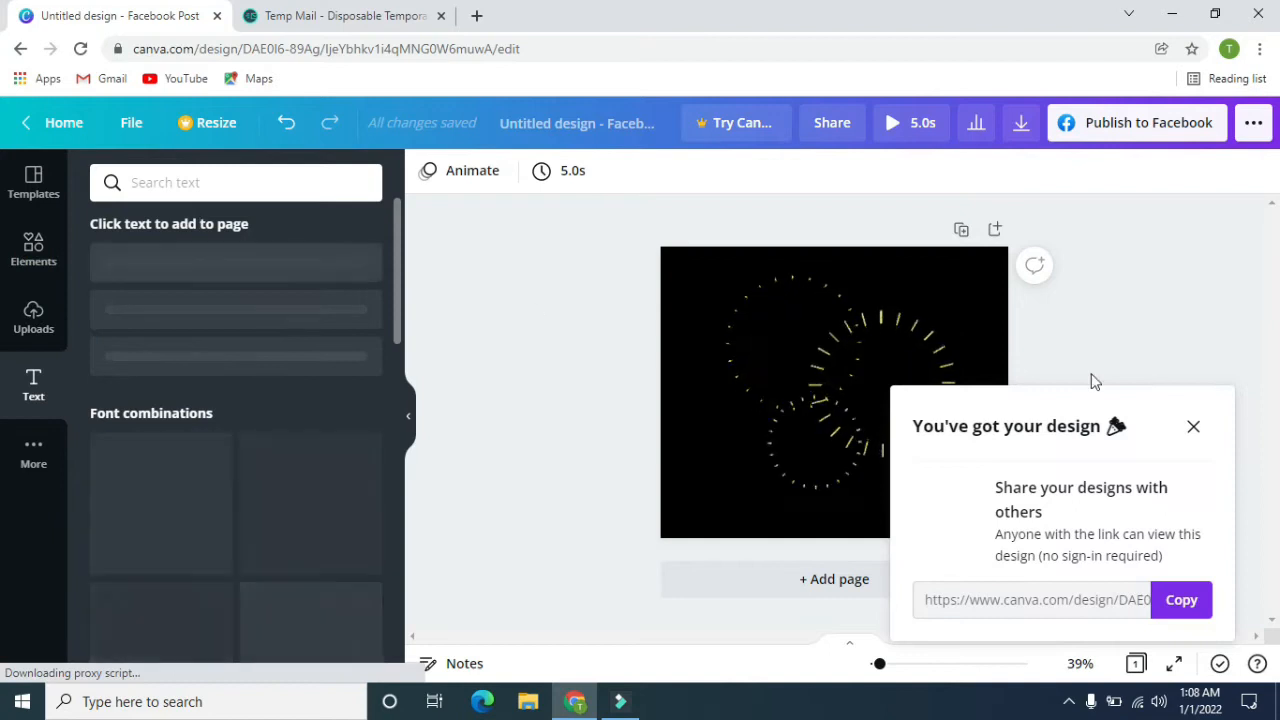
left_click(1199, 430)
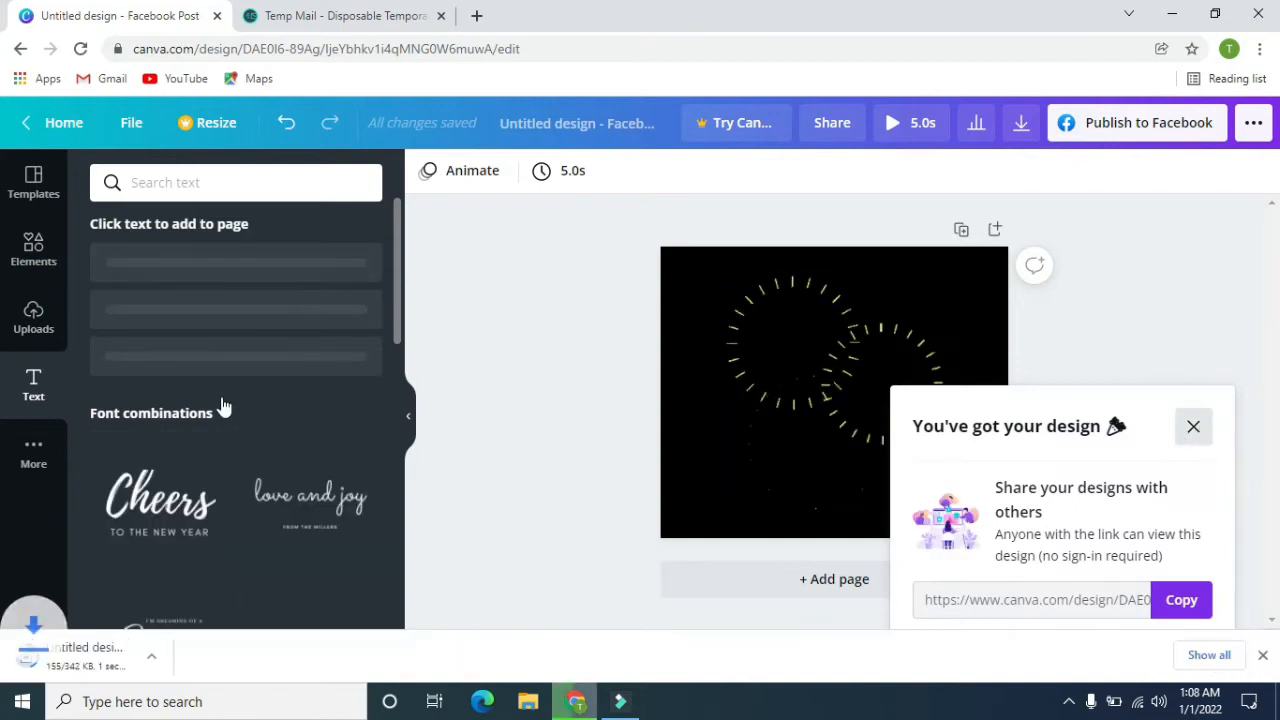
scroll(222, 402, "down", 1)
scroll(230, 402, "down", 2)
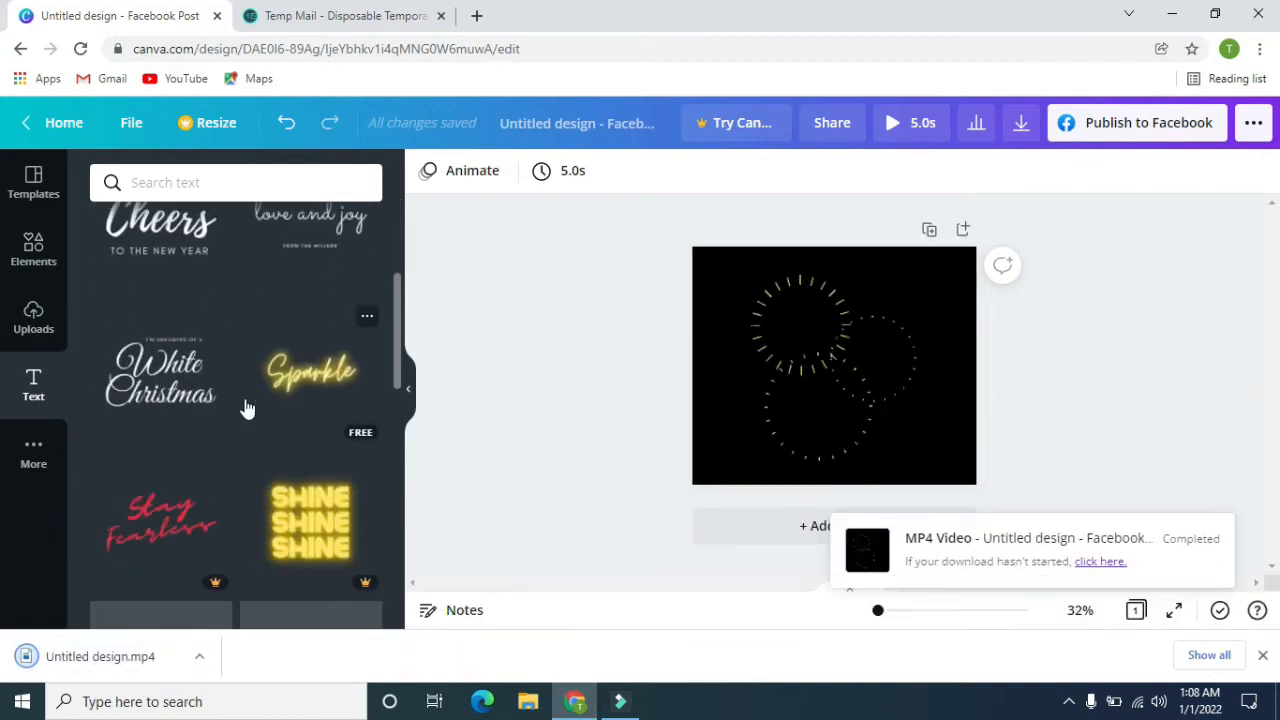
scroll(238, 398, "up", 2)
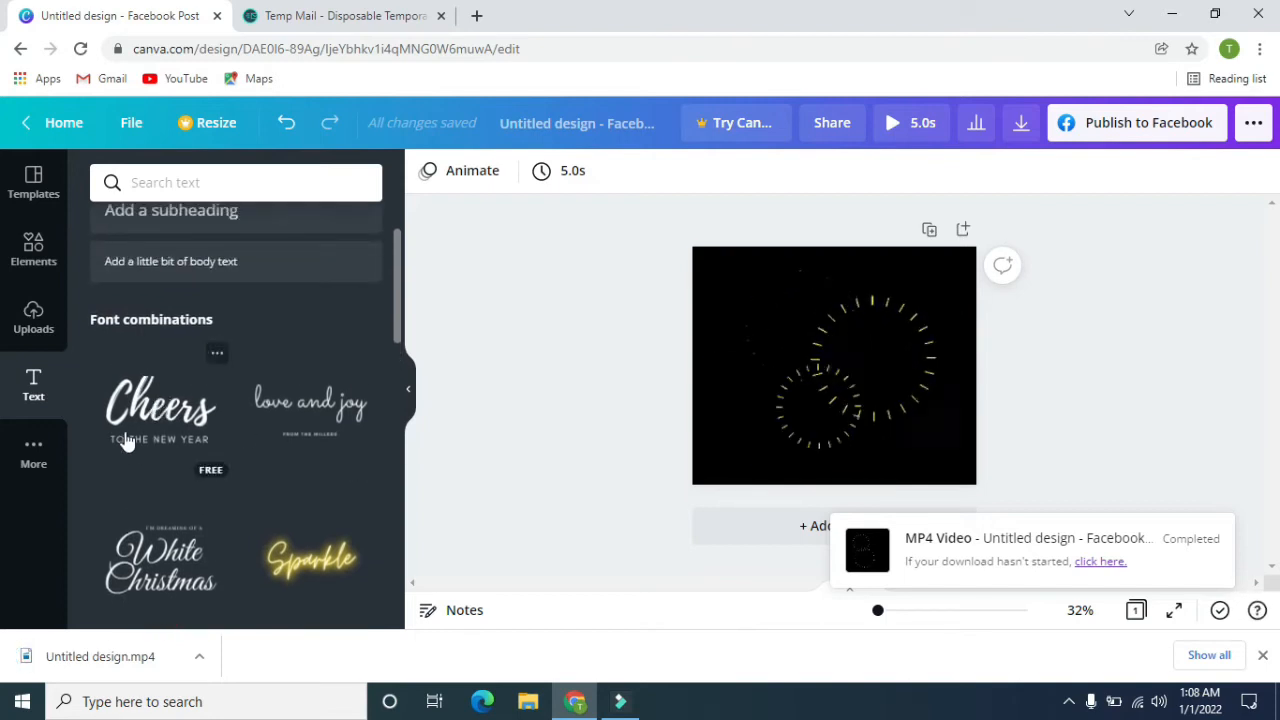
scroll(220, 420, "down", 2)
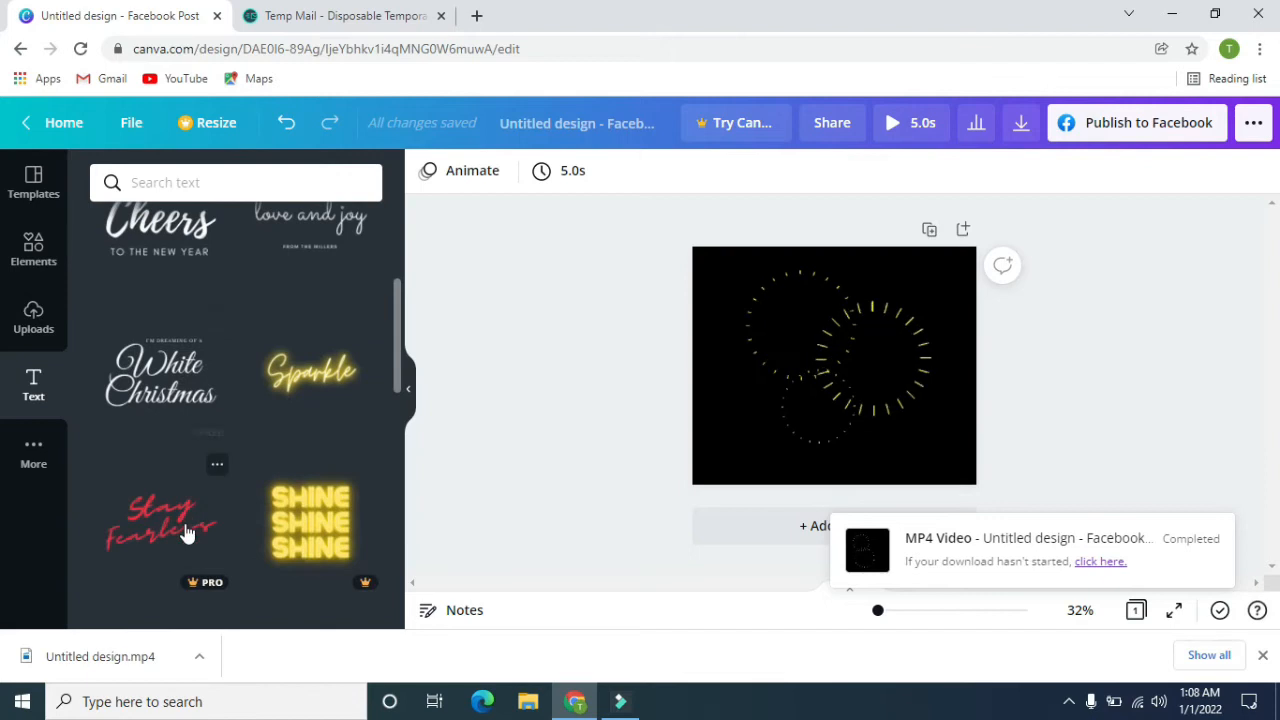
scroll(185, 530, "down", 1)
scroll(185, 533, "down", 1)
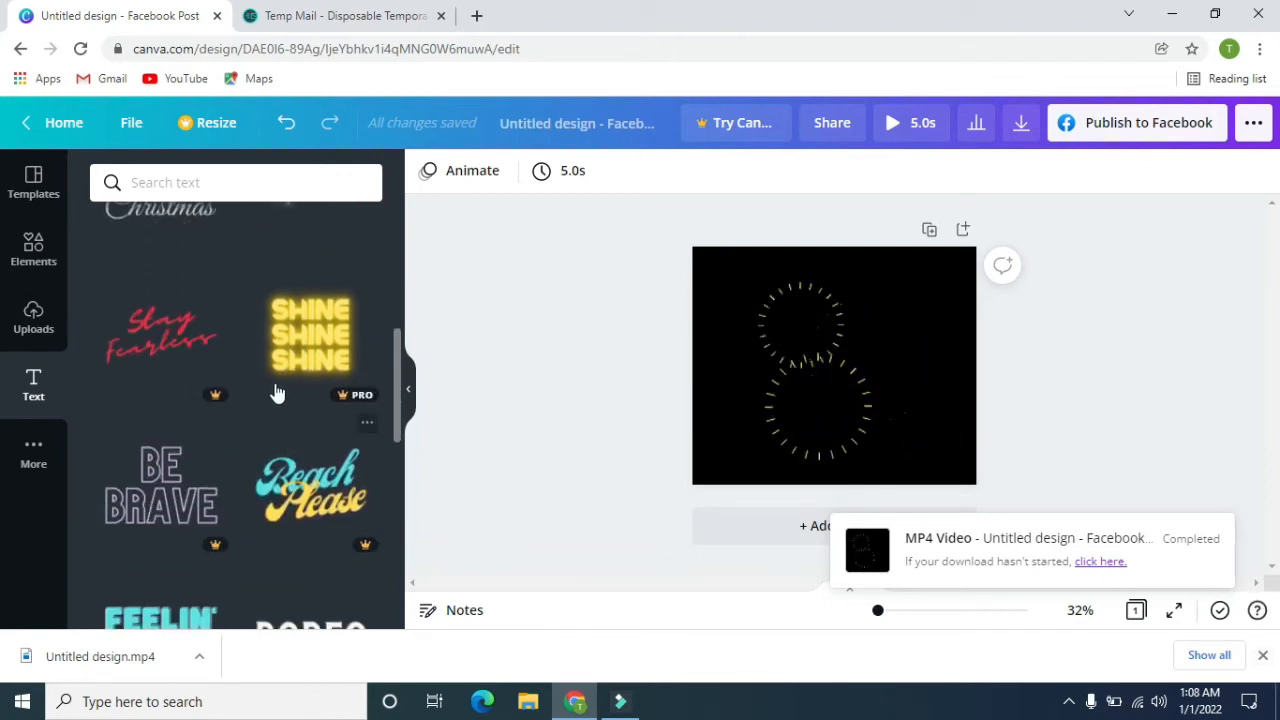
left_click(1263, 656)
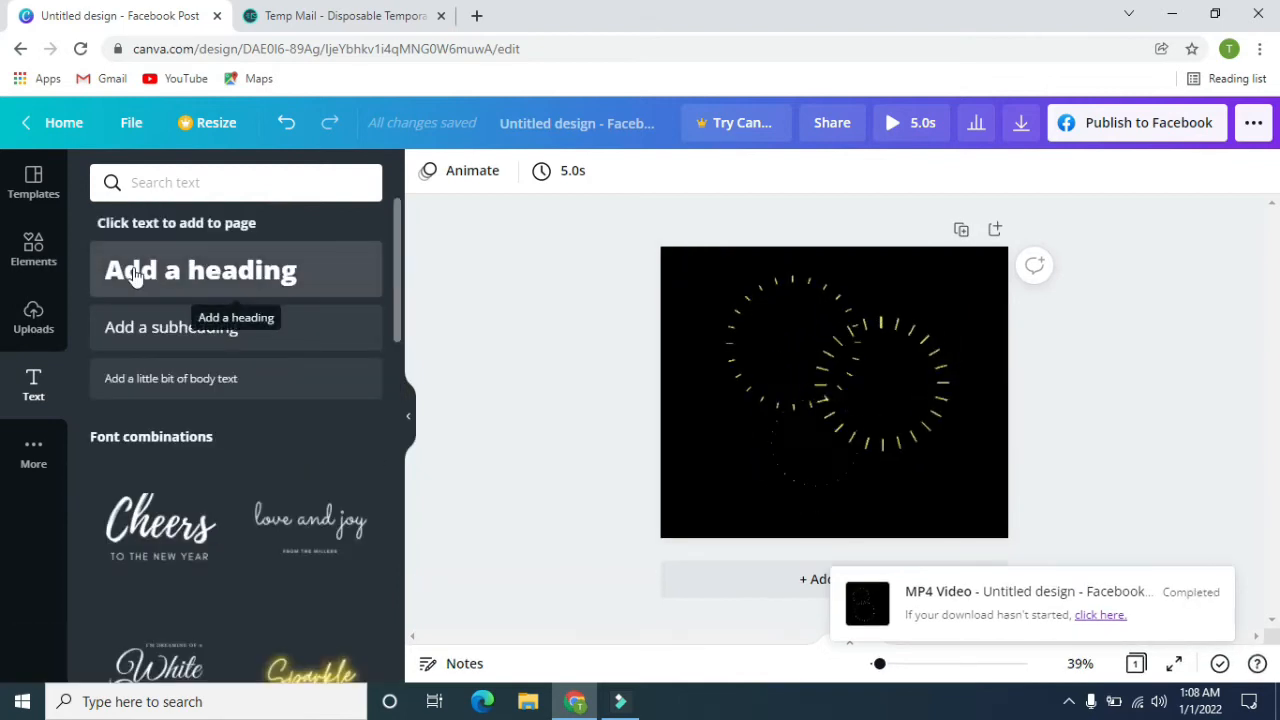
Add a heading near the page's upper edge, and shrink the dashed-circle burst and move it to the page's lower-left corner.
left_click(349, 280)
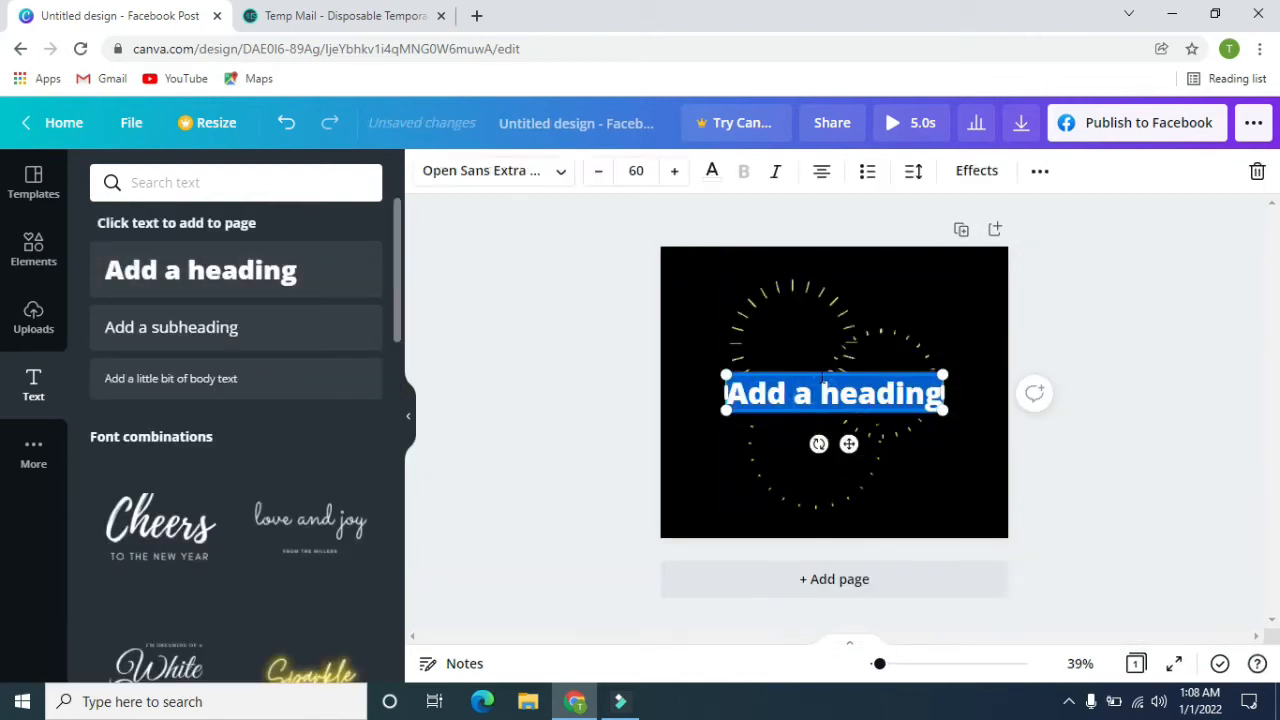
left_click_drag(823, 368, 824, 266)
left_click(849, 366)
left_click_drag(959, 517, 903, 460)
left_click_drag(828, 415, 724, 481)
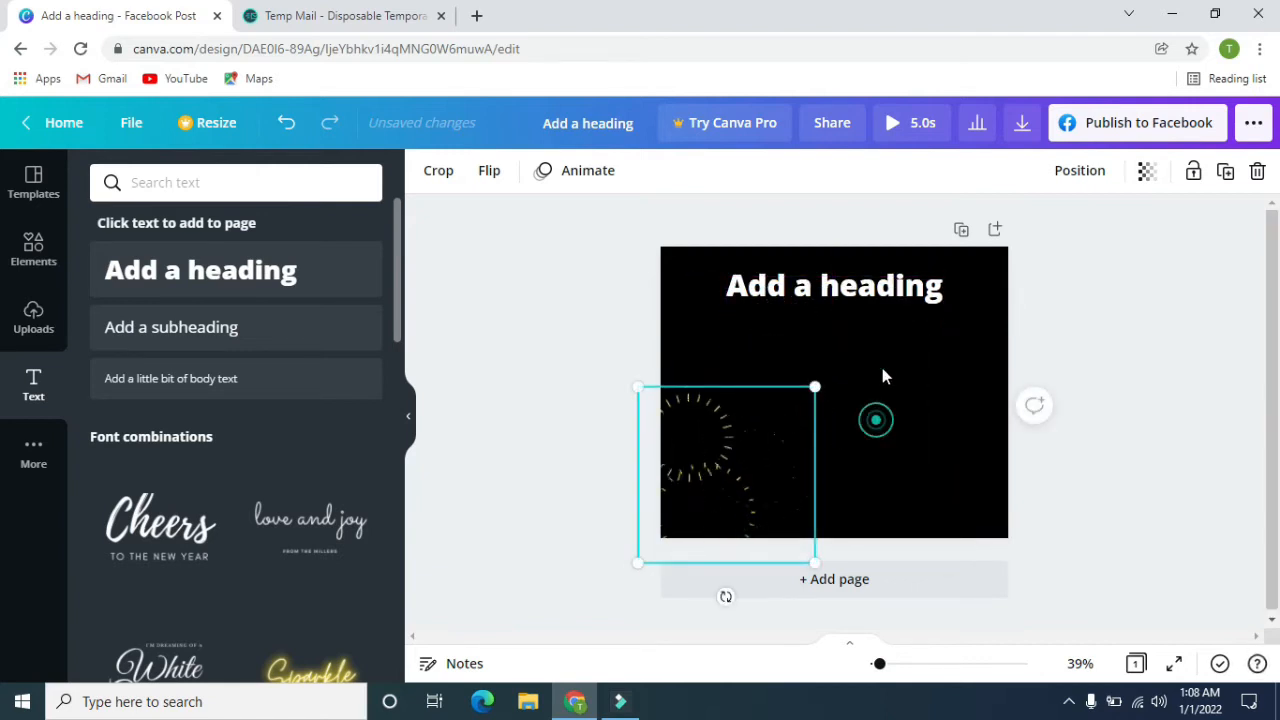
Replace the heading's text with "Happy New Year" and place it slightly lower, centred across the page.
left_click(874, 292)
left_click(874, 290)
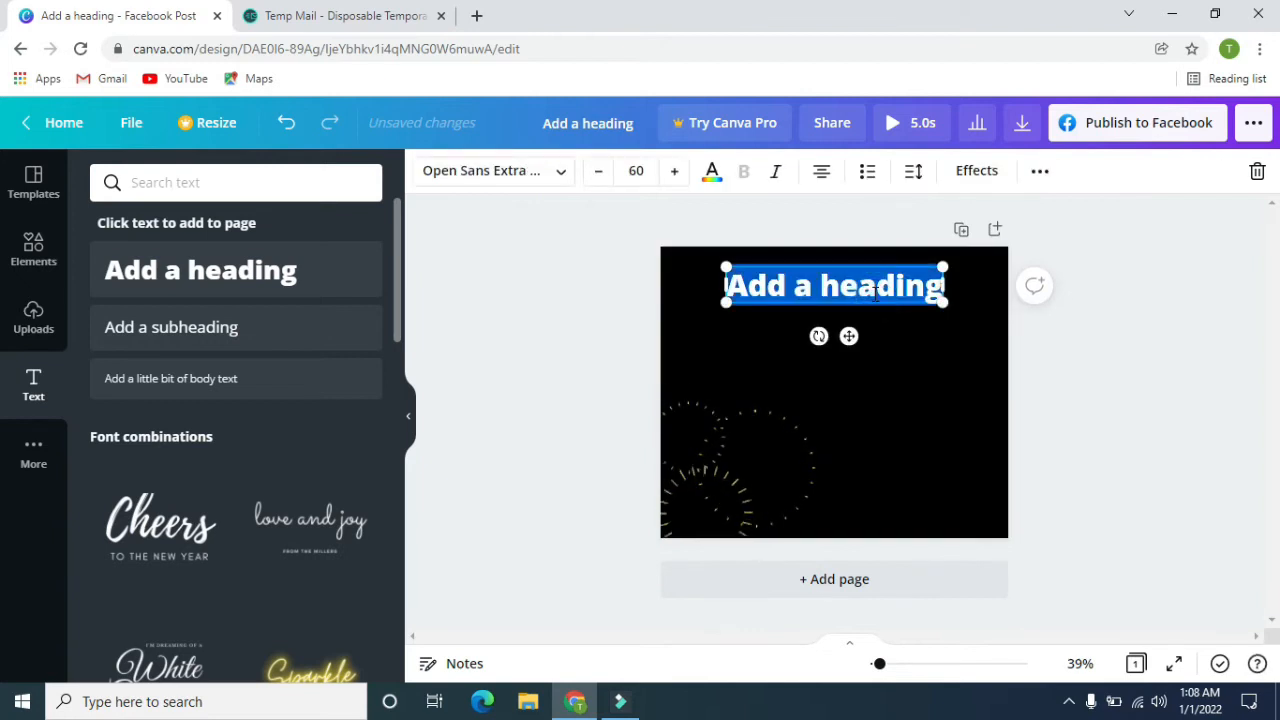
type("Happ")
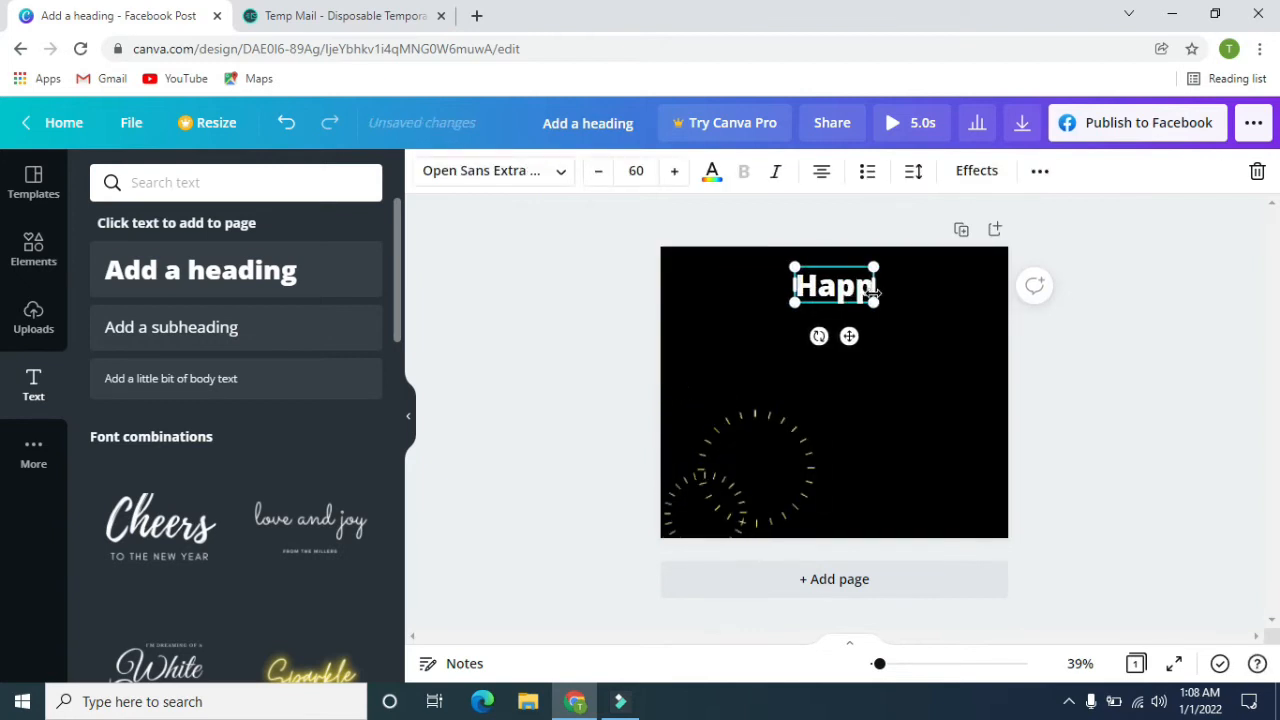
type("y New Year")
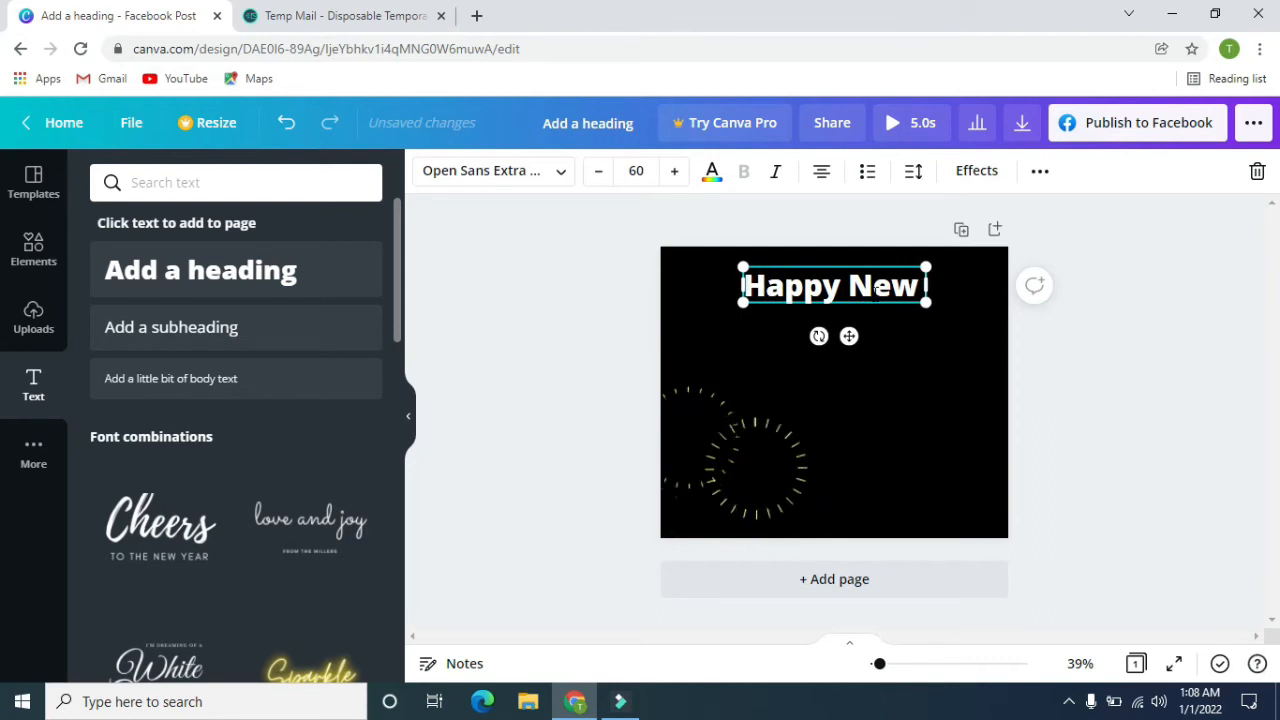
left_click(1246, 362)
left_click_drag(814, 286, 850, 312)
left_click(1104, 306)
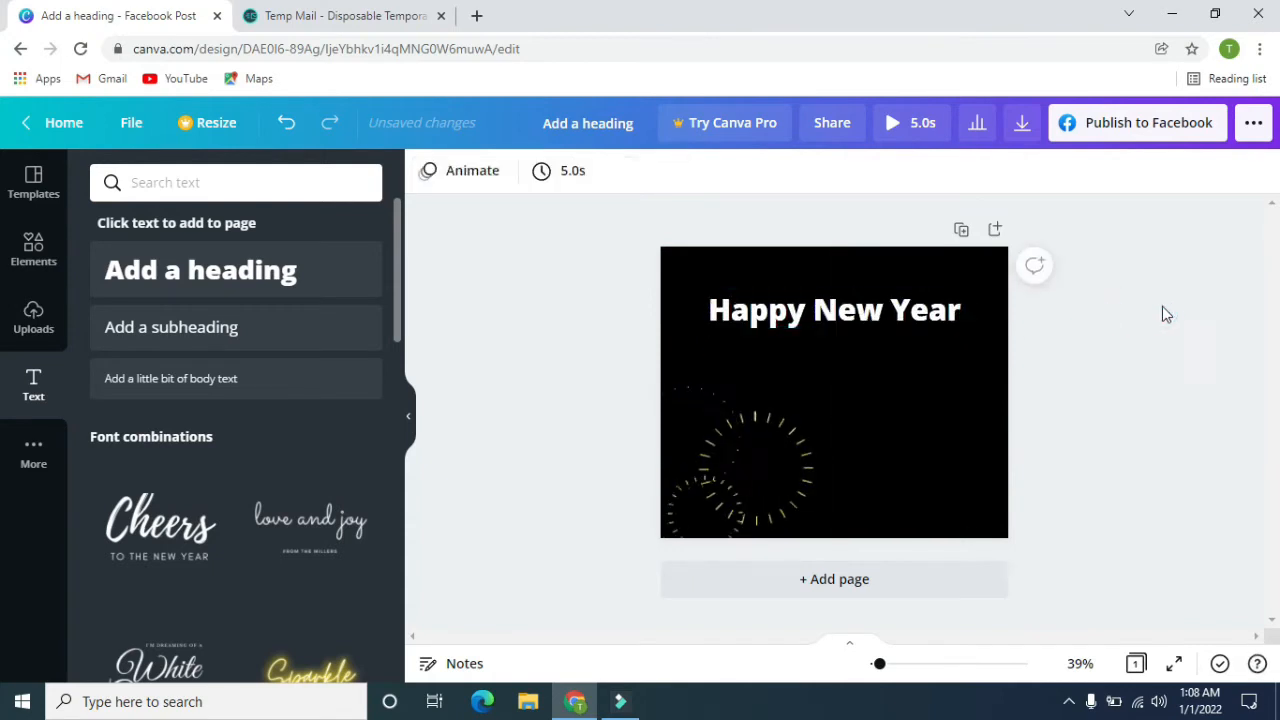
Set the Happy New Year heading's text colour to bright red from the default colours.
left_click(833, 318)
left_click(711, 174)
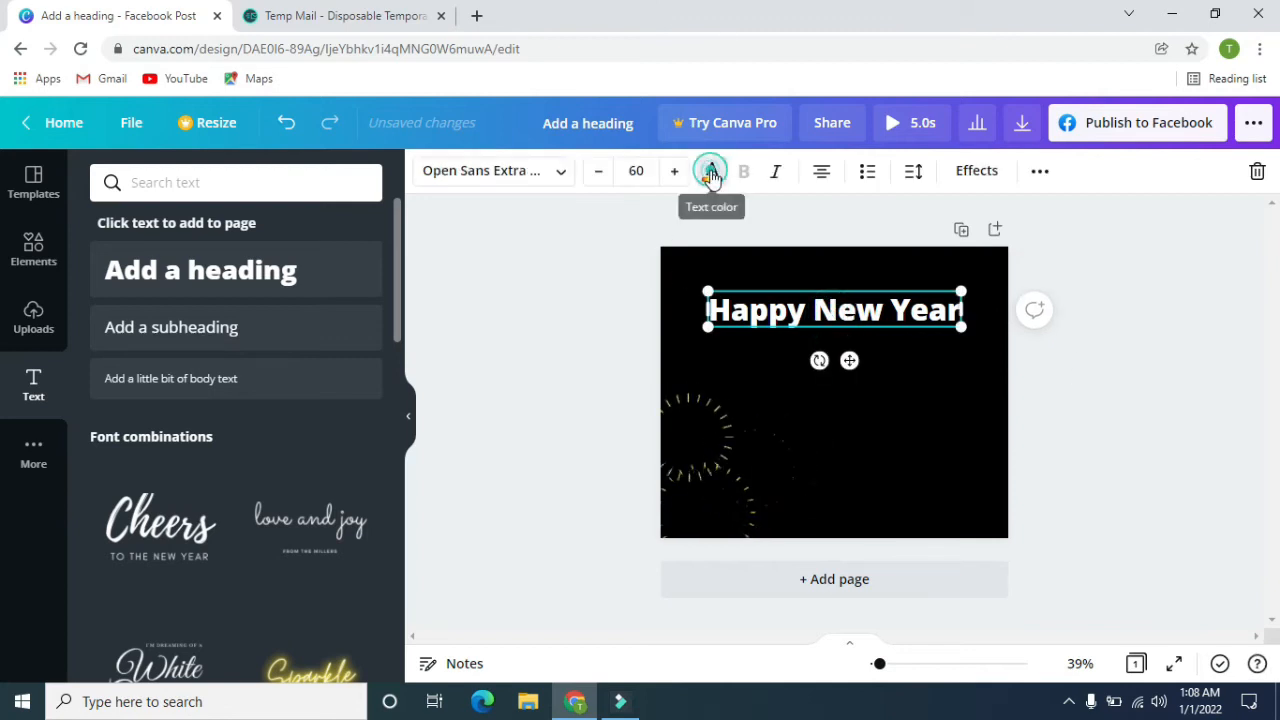
left_click(160, 494)
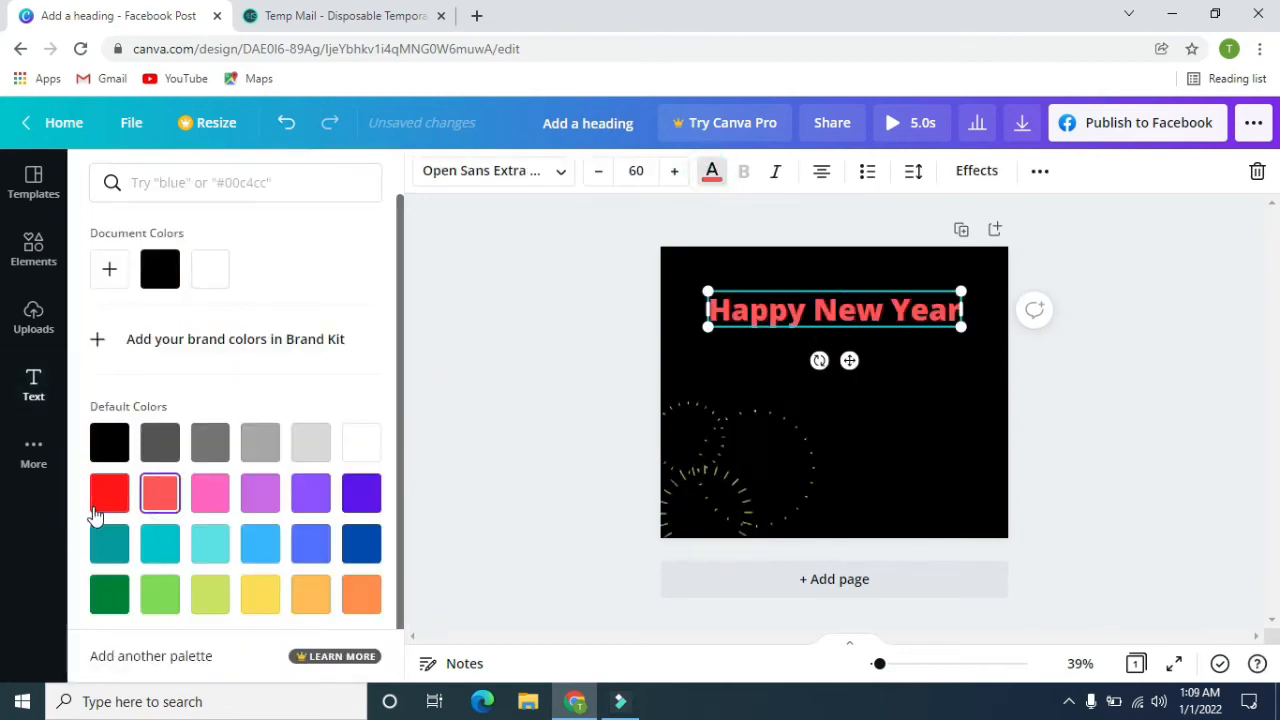
left_click(104, 496)
scroll(232, 460, "down", 1)
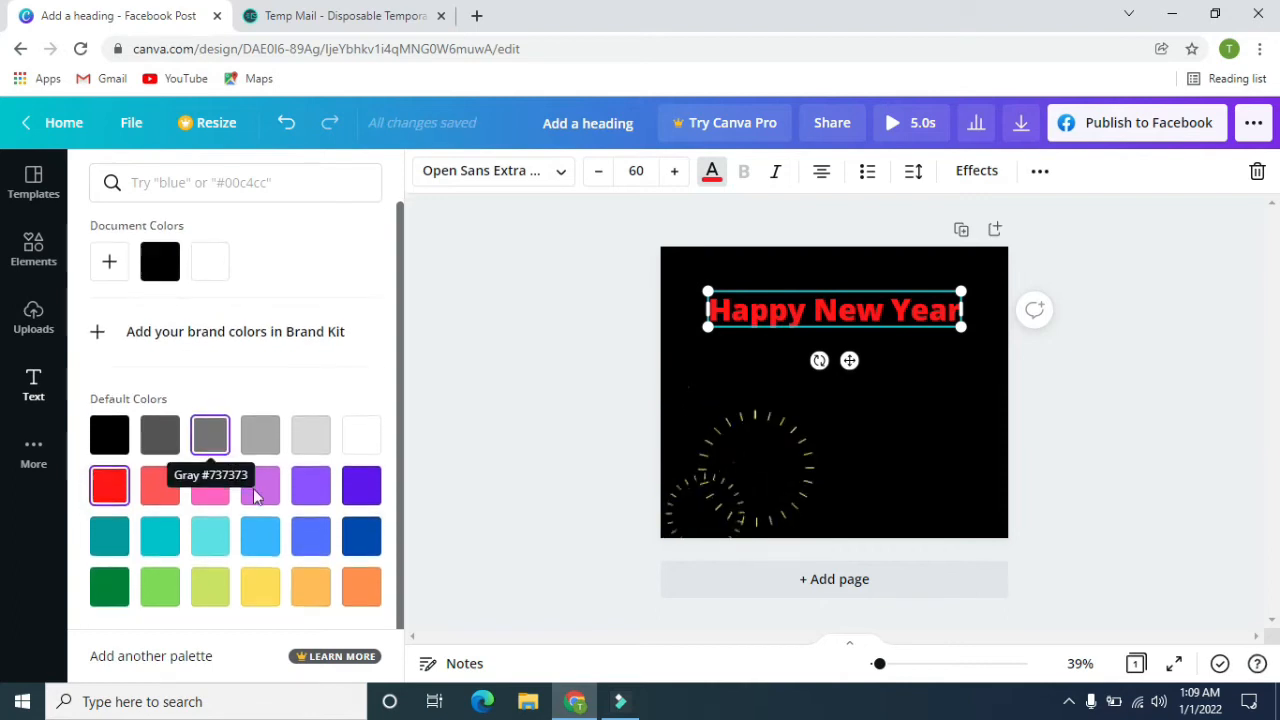
scroll(160, 452, "up", 1)
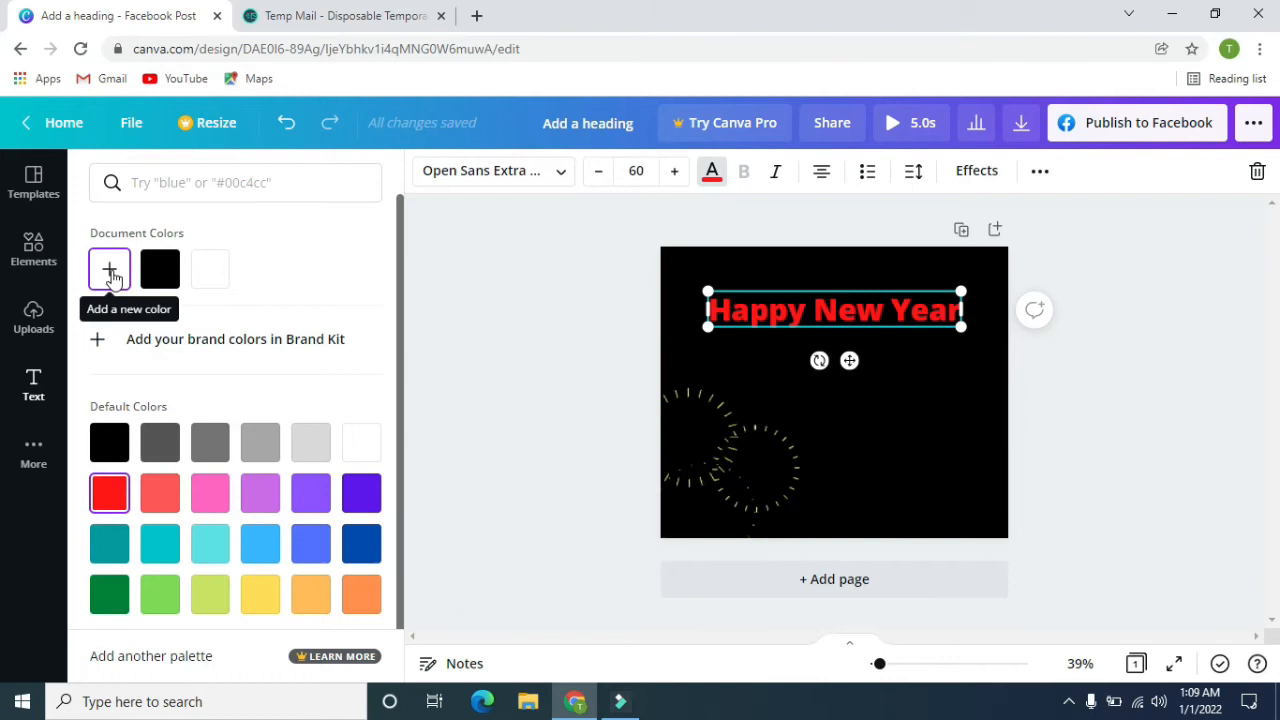
Give the Happy New Year heading a custom yellow text colour, #DBD327.
left_click(110, 270)
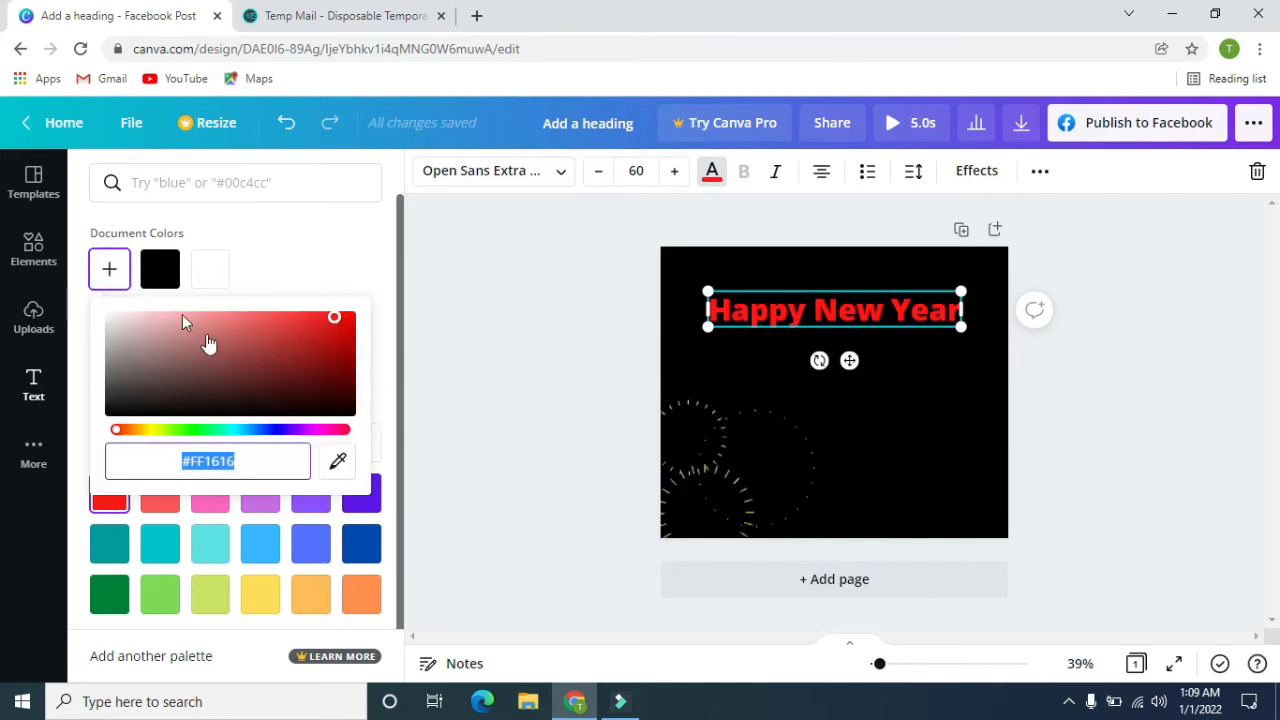
left_click(128, 432)
left_click_drag(141, 437, 155, 438)
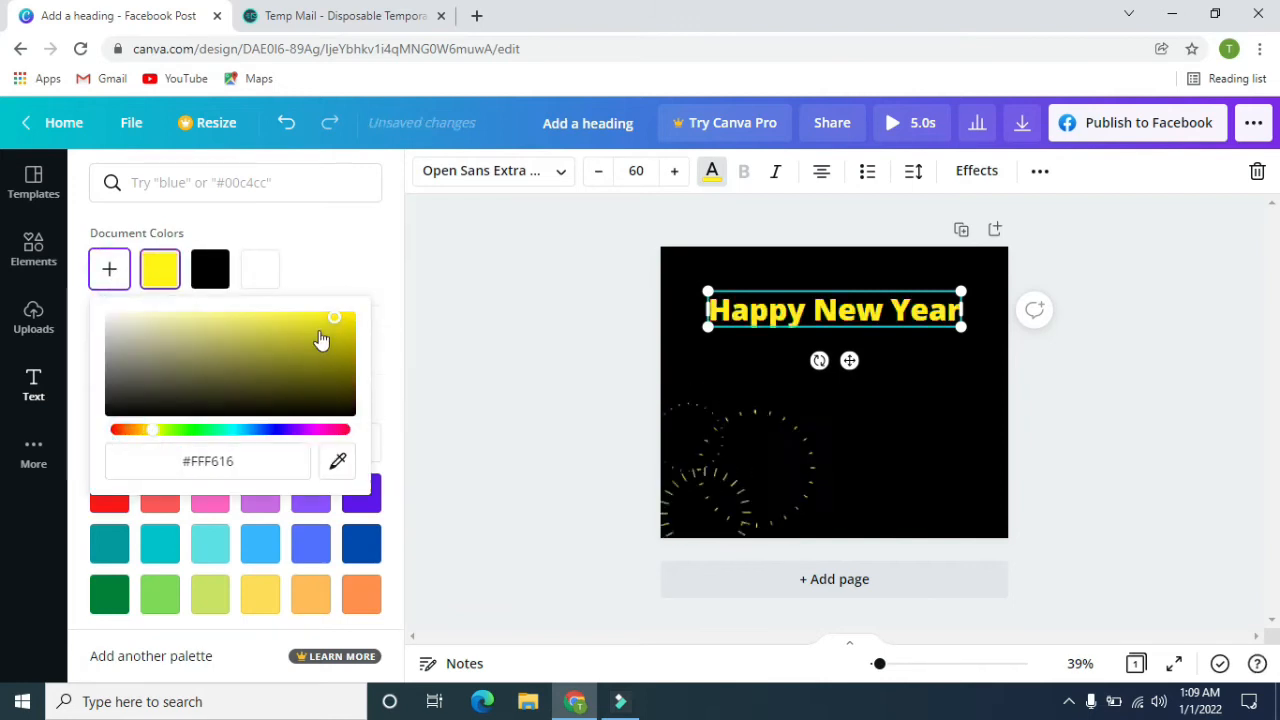
left_click(323, 324)
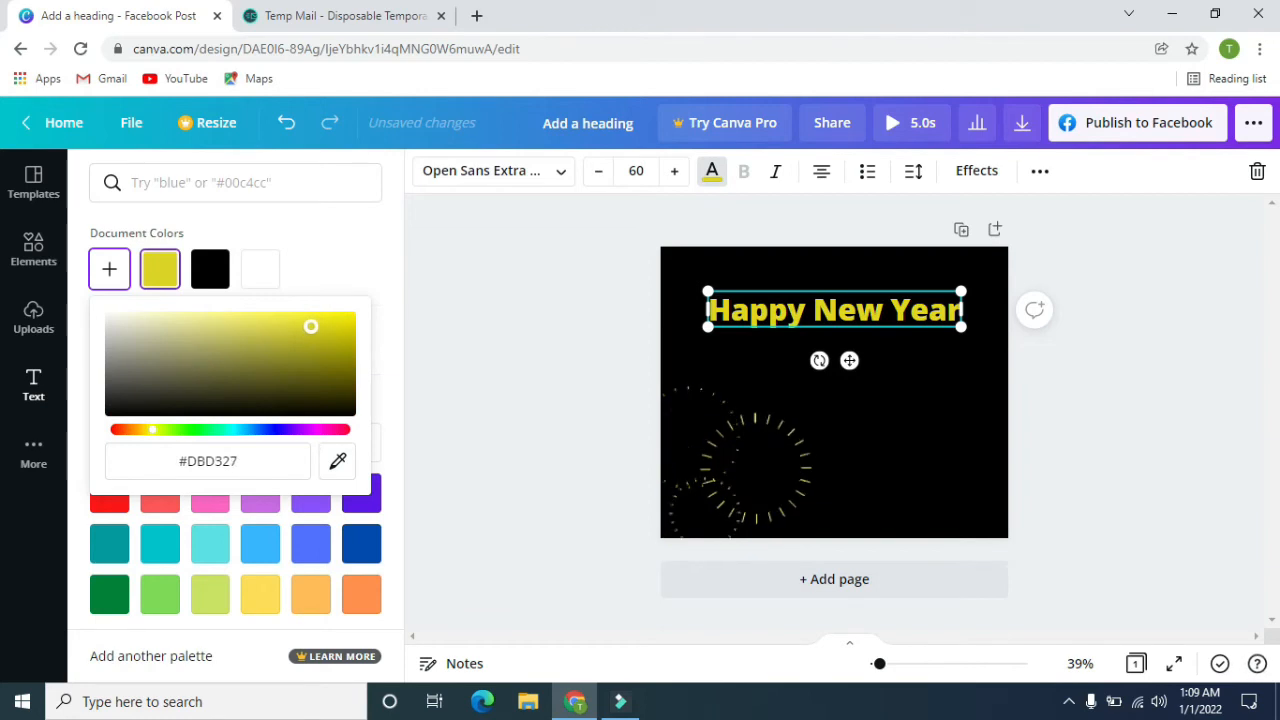
left_click(509, 349)
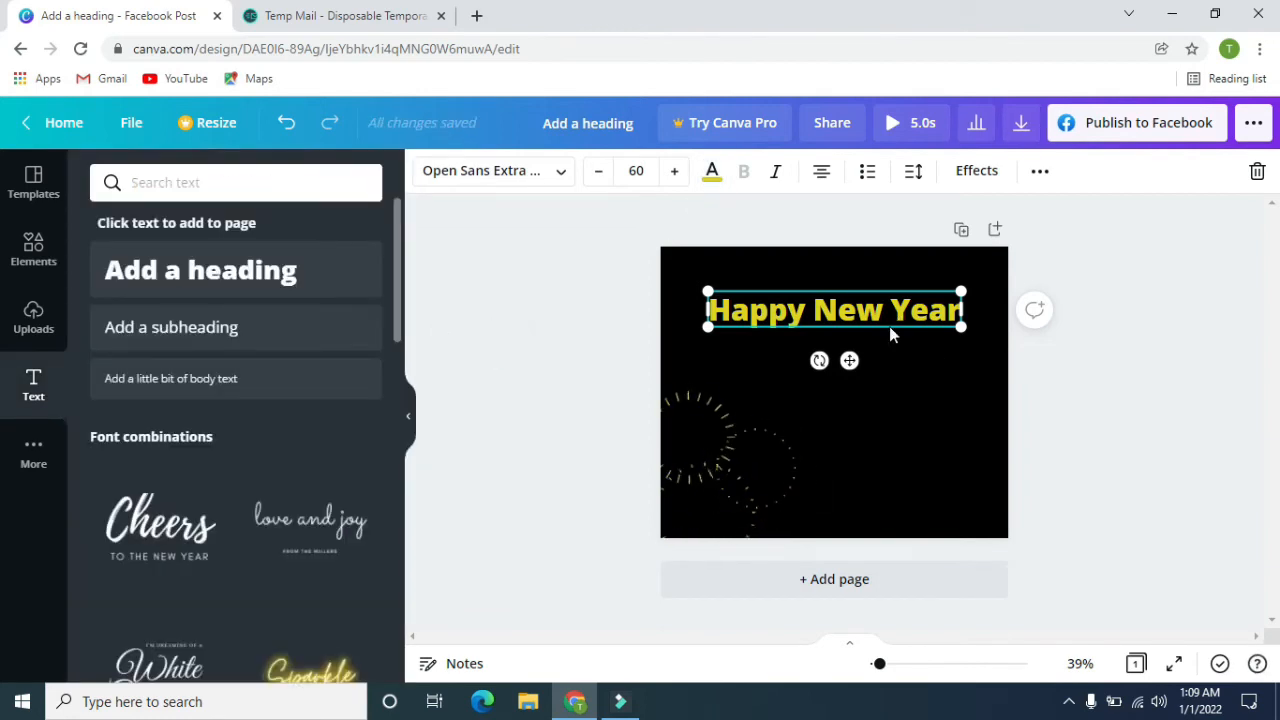
Increase the heading's font size to 63.
left_click(678, 178)
left_click(678, 178)
left_click(678, 178)
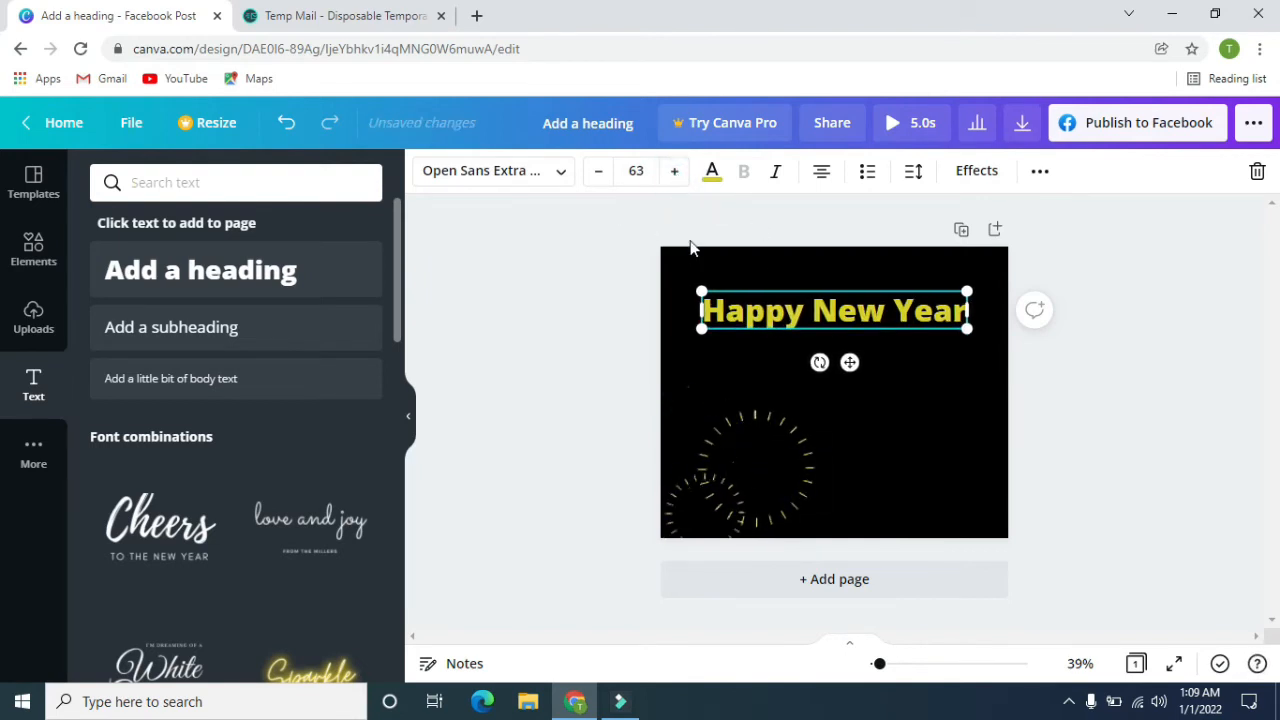
Change the heading's font to Anton, enlarge it to about 77.7 and place it near the page's upper edge.
left_click(561, 172)
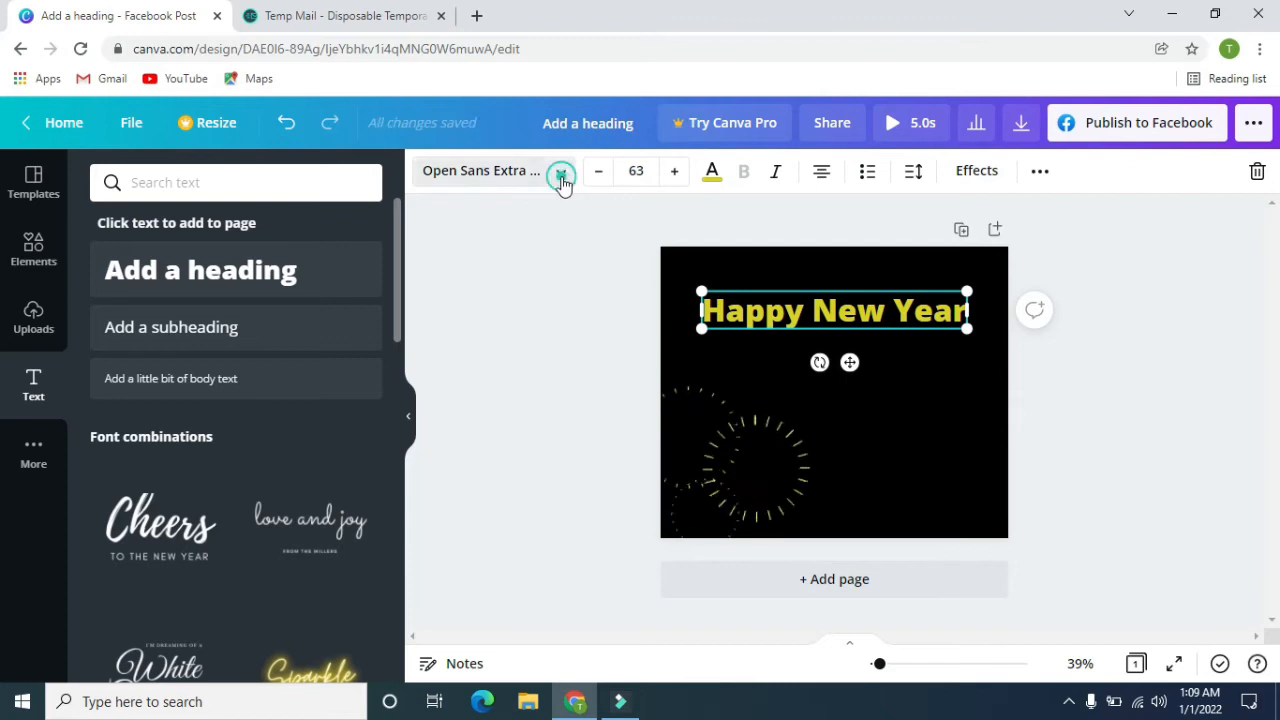
scroll(105, 362, "down", 3)
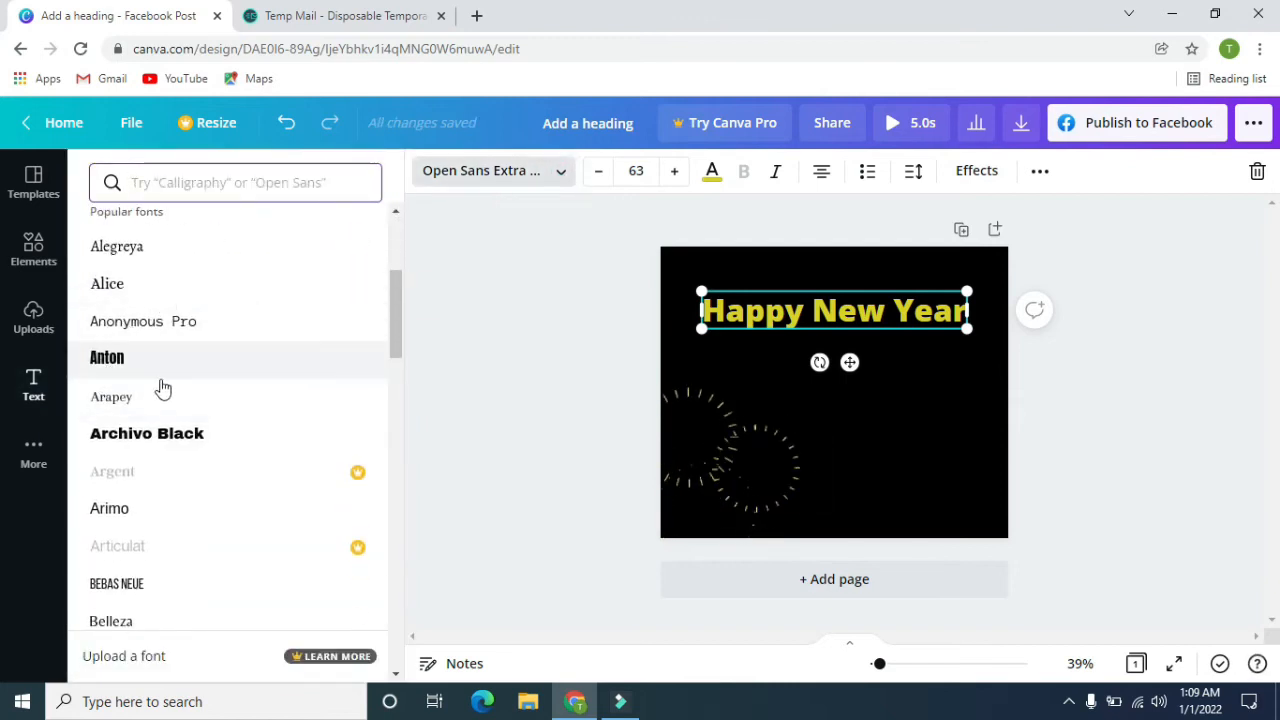
scroll(146, 380, "down", 1)
scroll(146, 380, "up", 1)
left_click(112, 360)
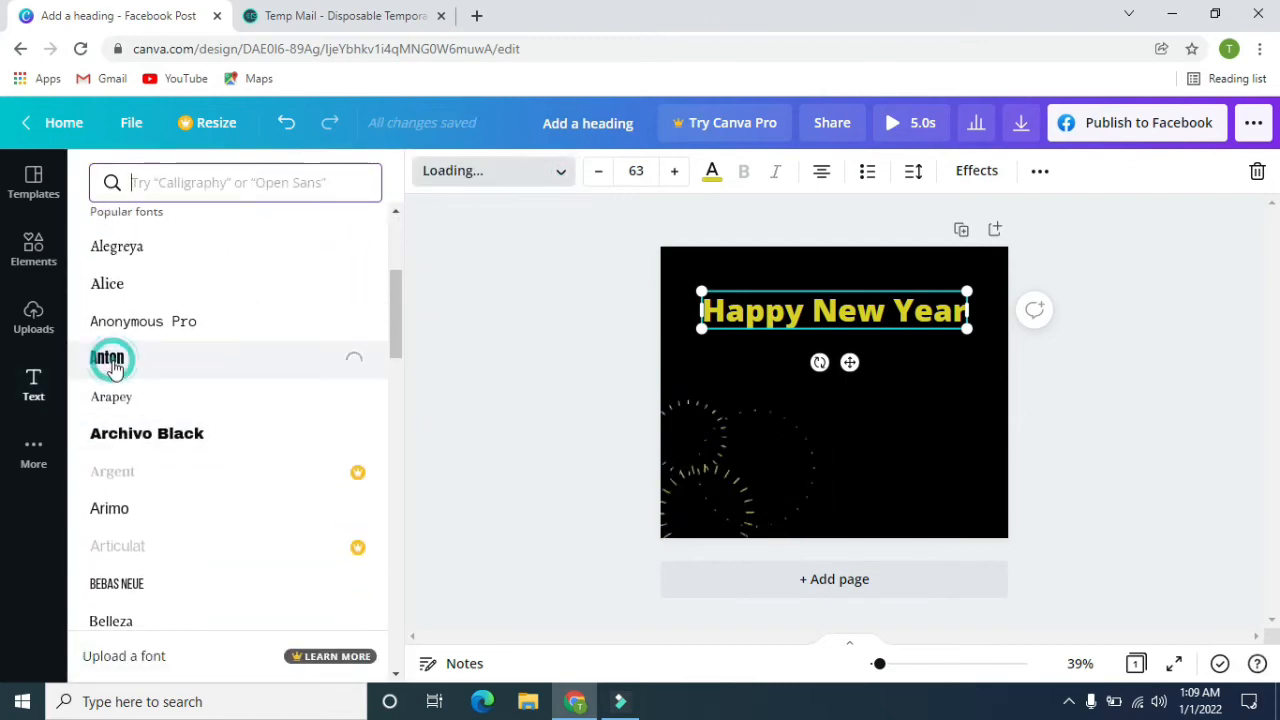
left_click_drag(940, 333, 918, 291)
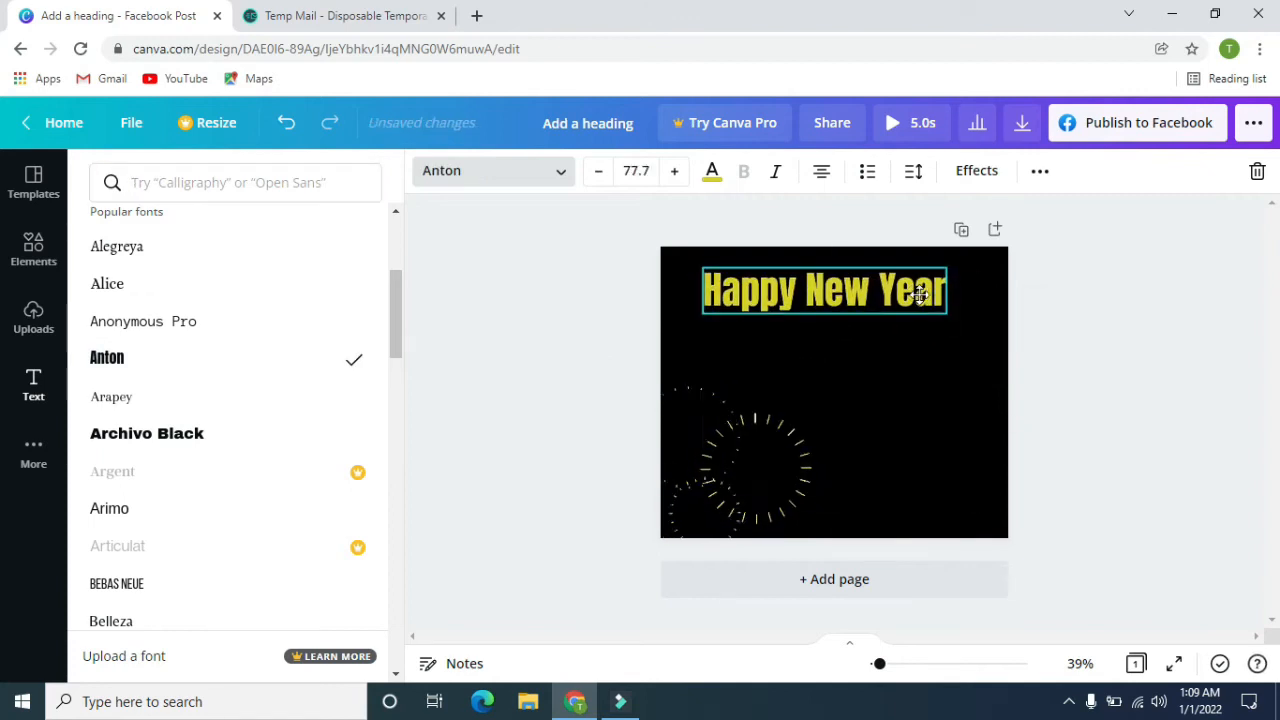
Apply the Shadow text effect to the heading with white as the shadow colour.
left_click(970, 178)
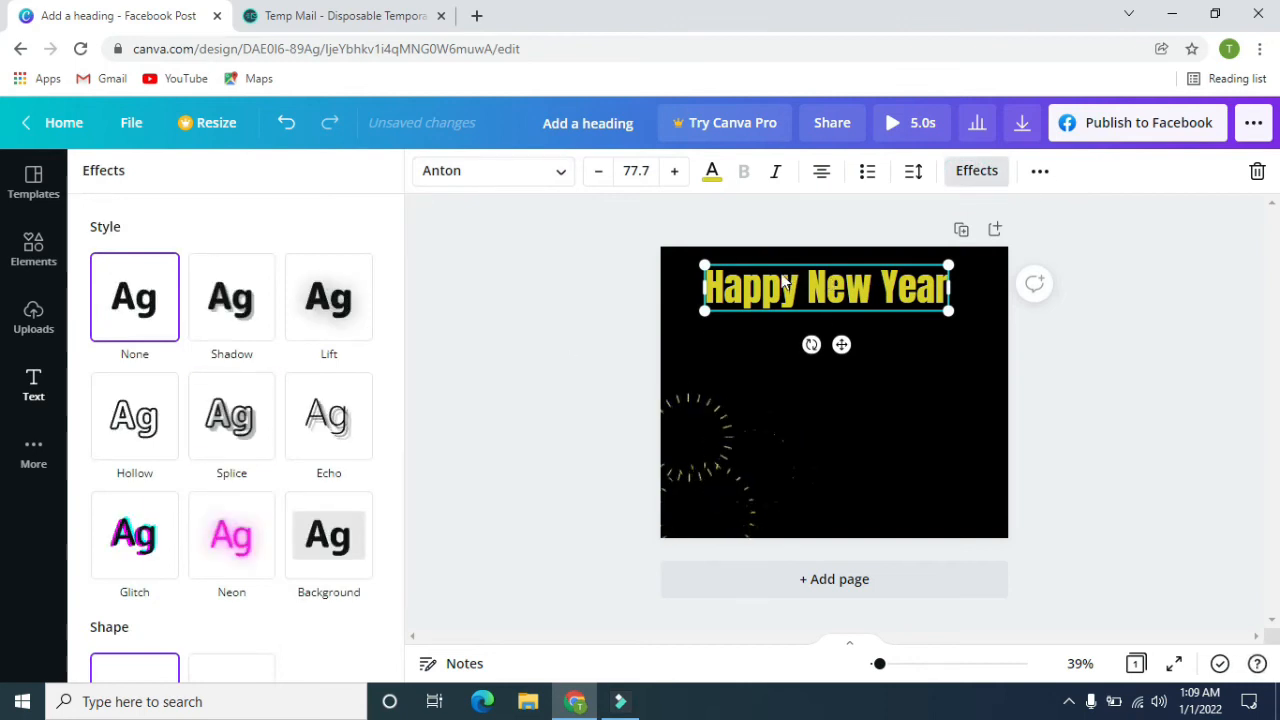
left_click(254, 310)
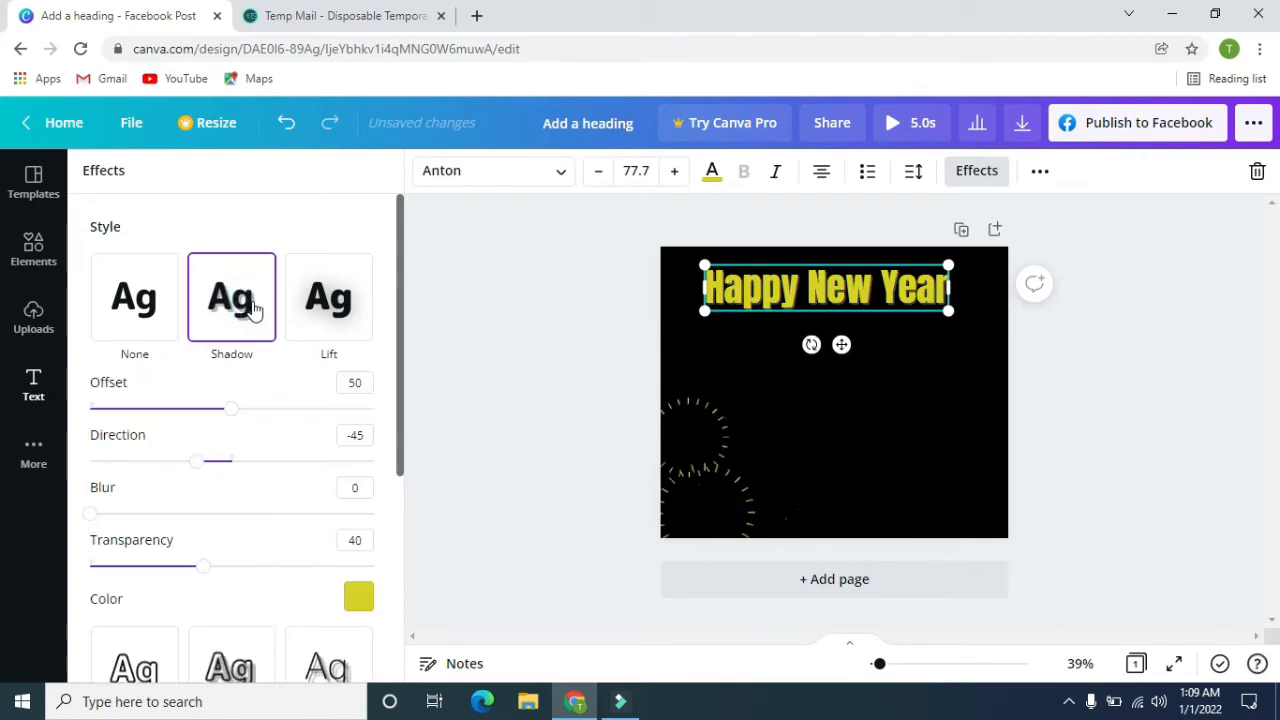
scroll(345, 495, "down", 2)
left_click(358, 506)
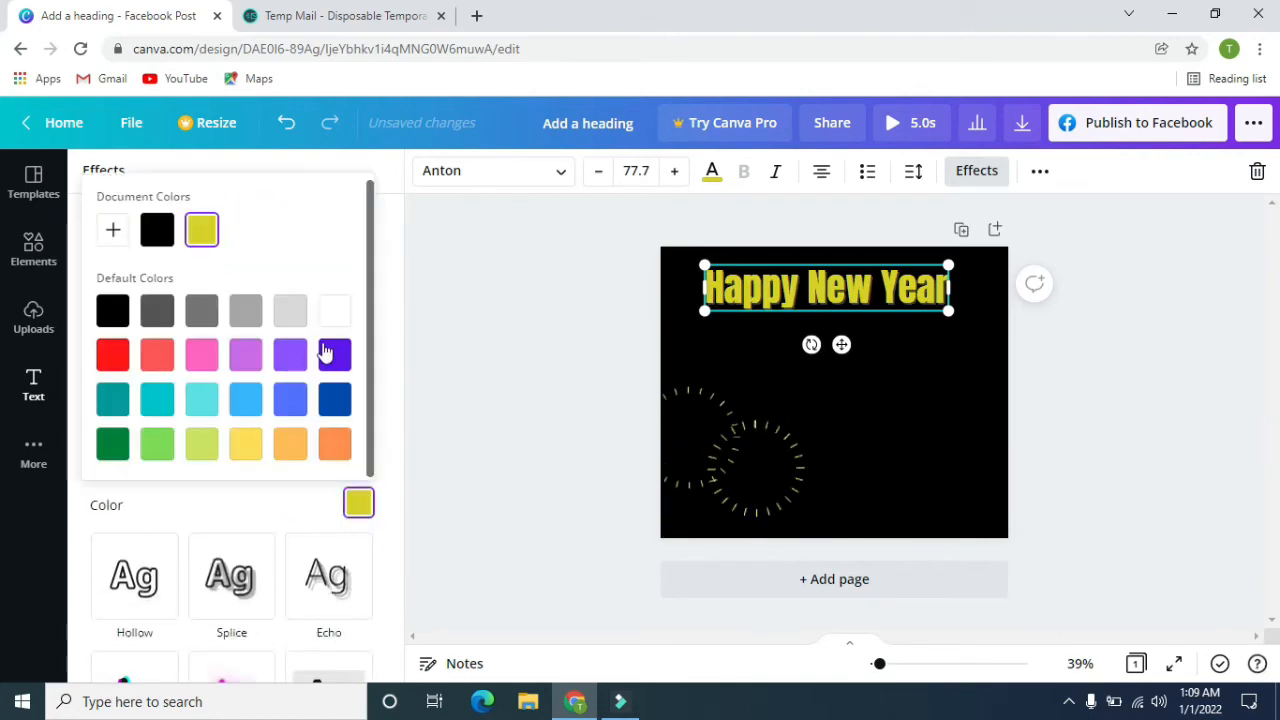
left_click(336, 318)
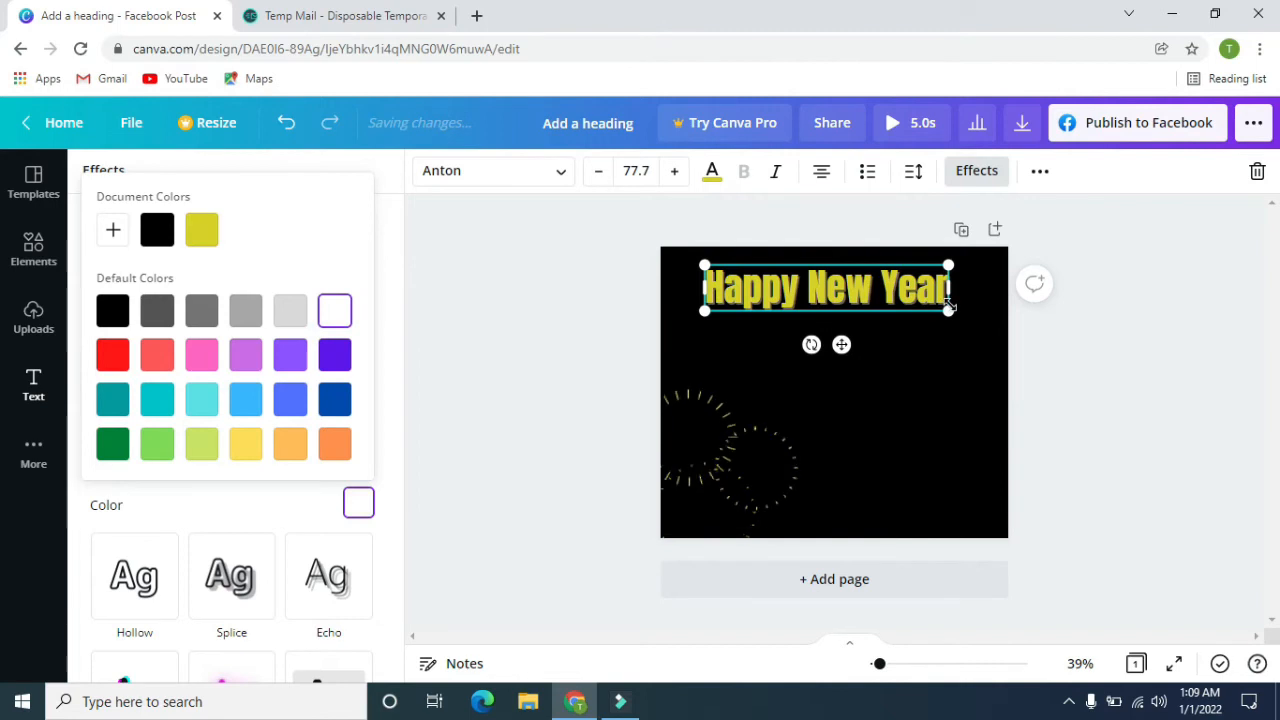
Enlarge the heading on both sides so that it spans most of the page's width.
left_click_drag(950, 310, 979, 318)
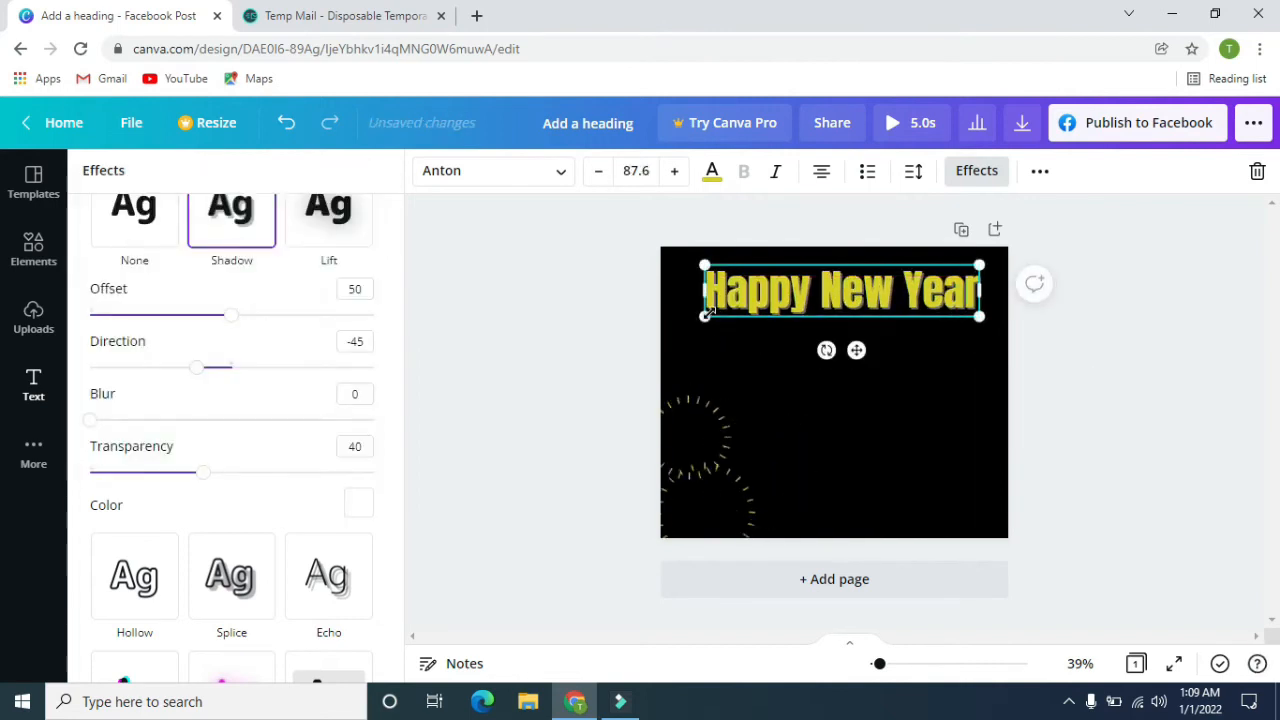
left_click_drag(706, 314, 690, 318)
left_click(582, 311)
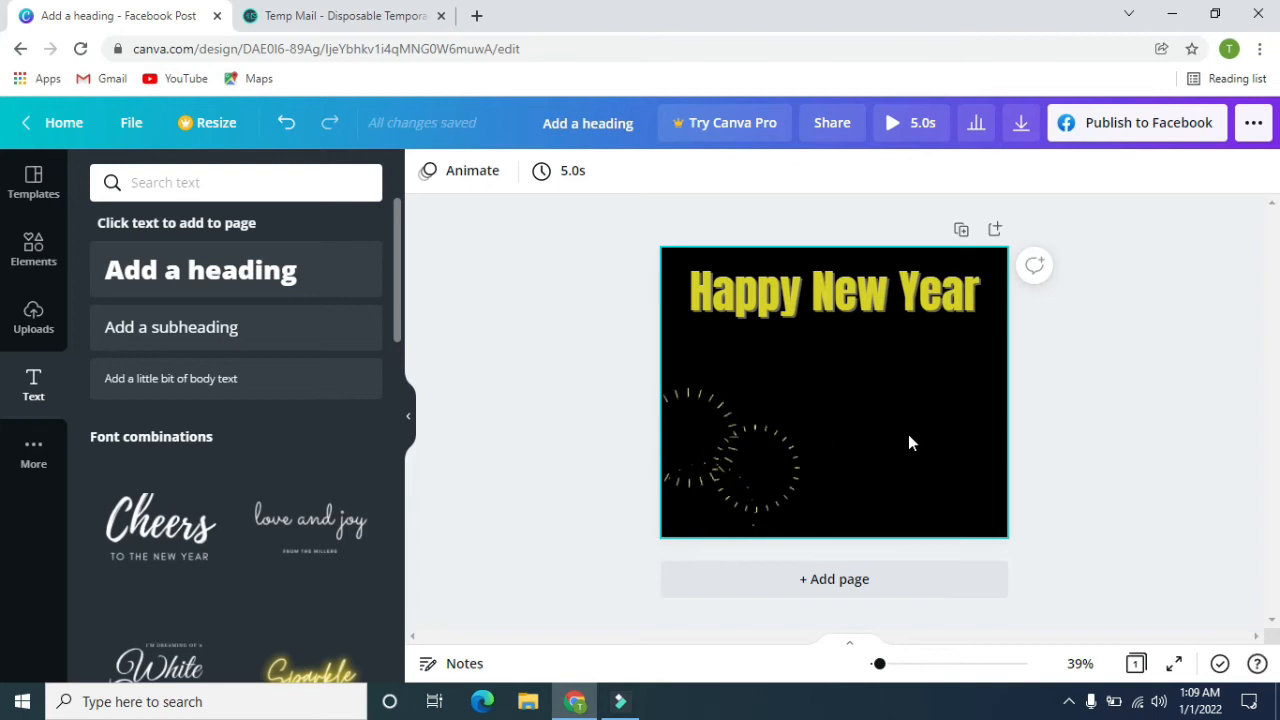
Search the graphics elements for "happy new year".
left_click(44, 265)
left_click(224, 178)
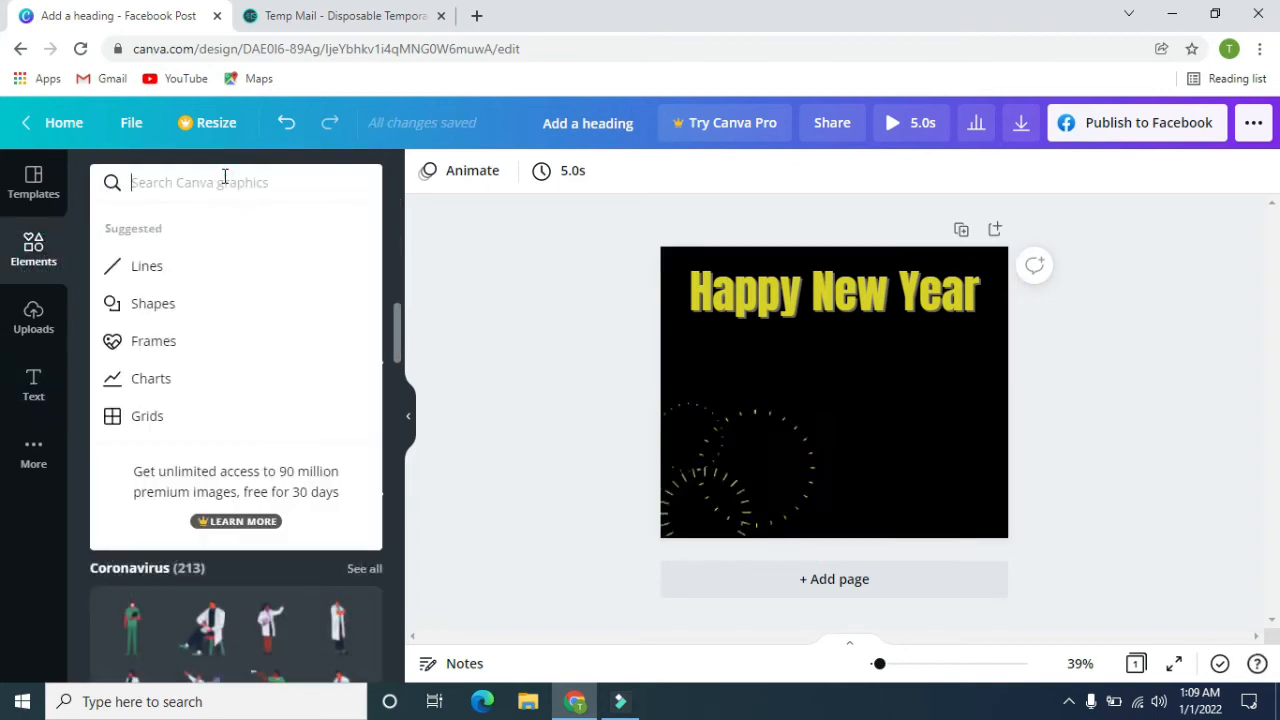
type("hap")
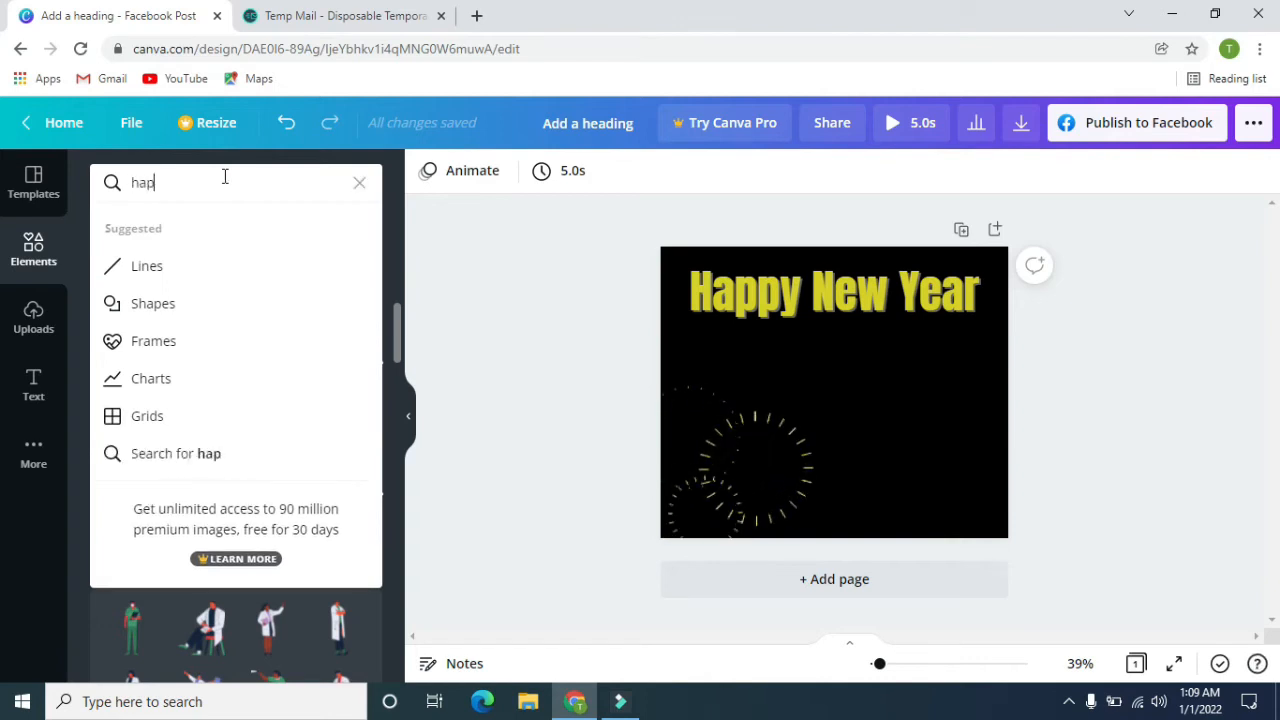
type("py new ")
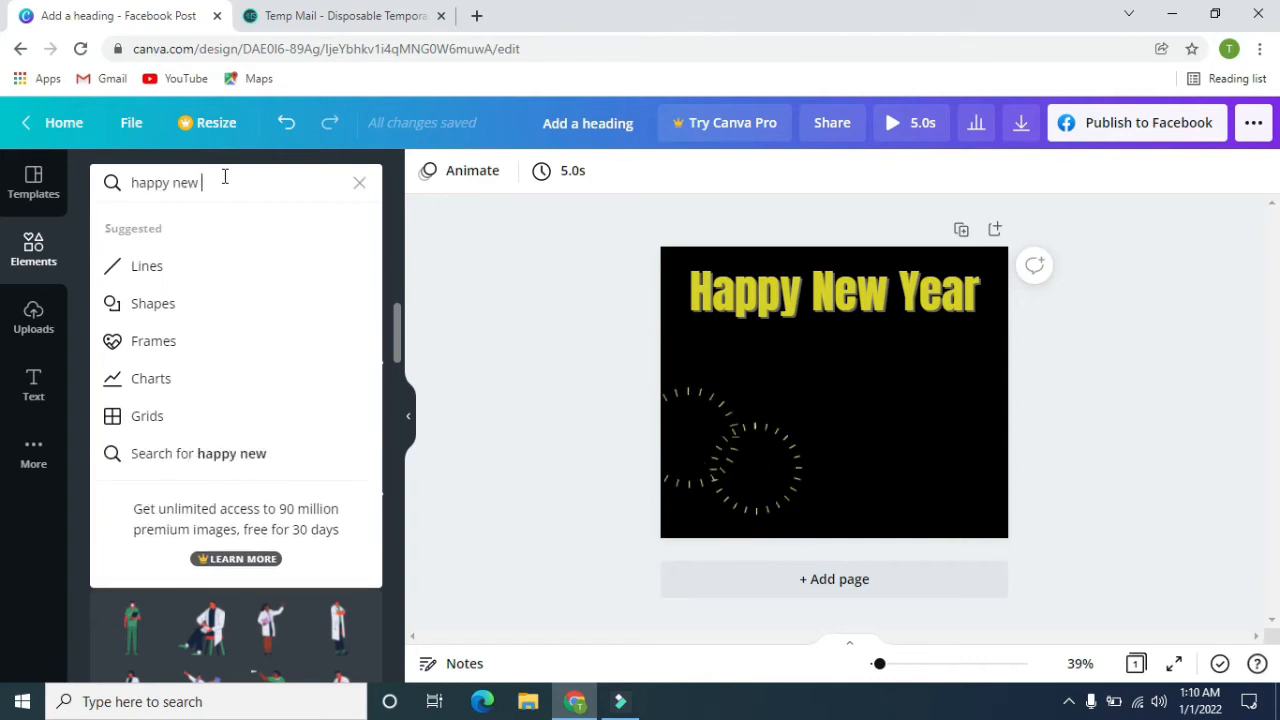
type("year")
key("Return")
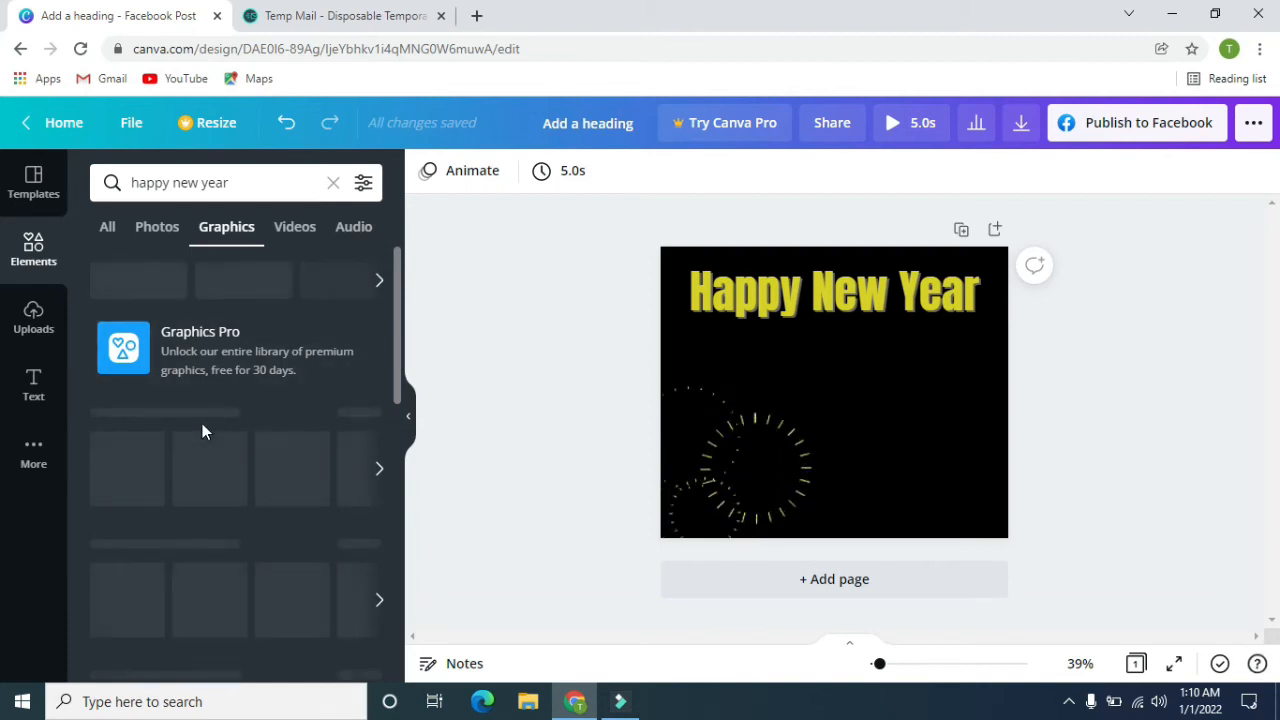
Add the free multicoloured firework graphic and place it at the page's right edge, just below the heading.
scroll(170, 470, "down", 1)
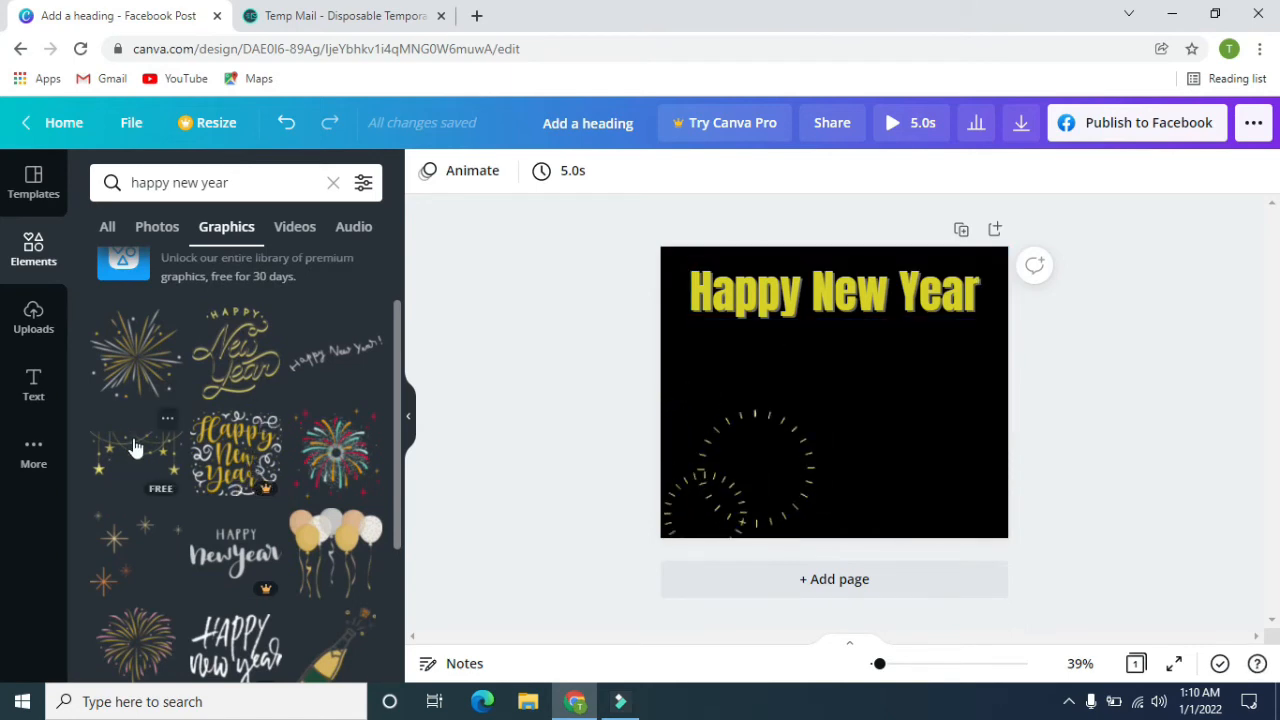
left_click(338, 443)
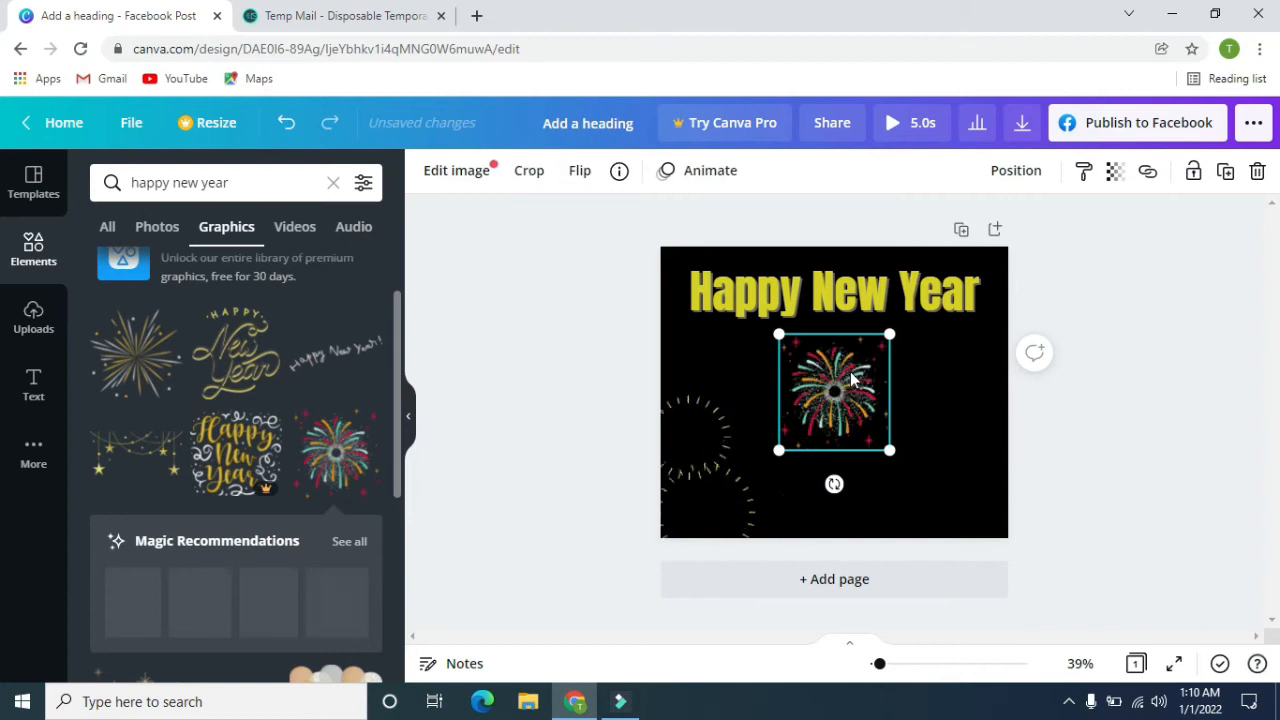
left_click_drag(841, 379, 862, 386)
left_click_drag(910, 457, 963, 366)
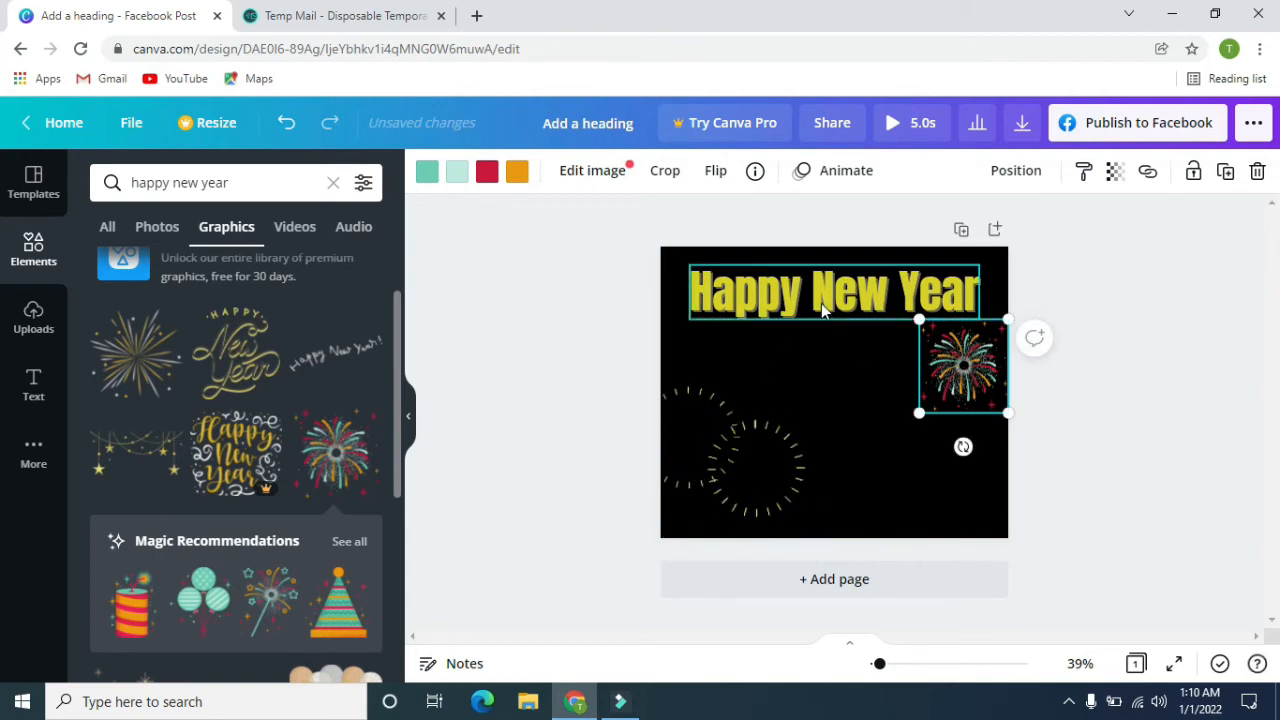
Shrink the heading to about 71.5 and the firework to about 158 × 166, placing the firework just past the heading's end.
left_click(958, 308)
left_click_drag(979, 319, 920, 308)
left_click_drag(850, 288, 864, 288)
left_click(966, 391)
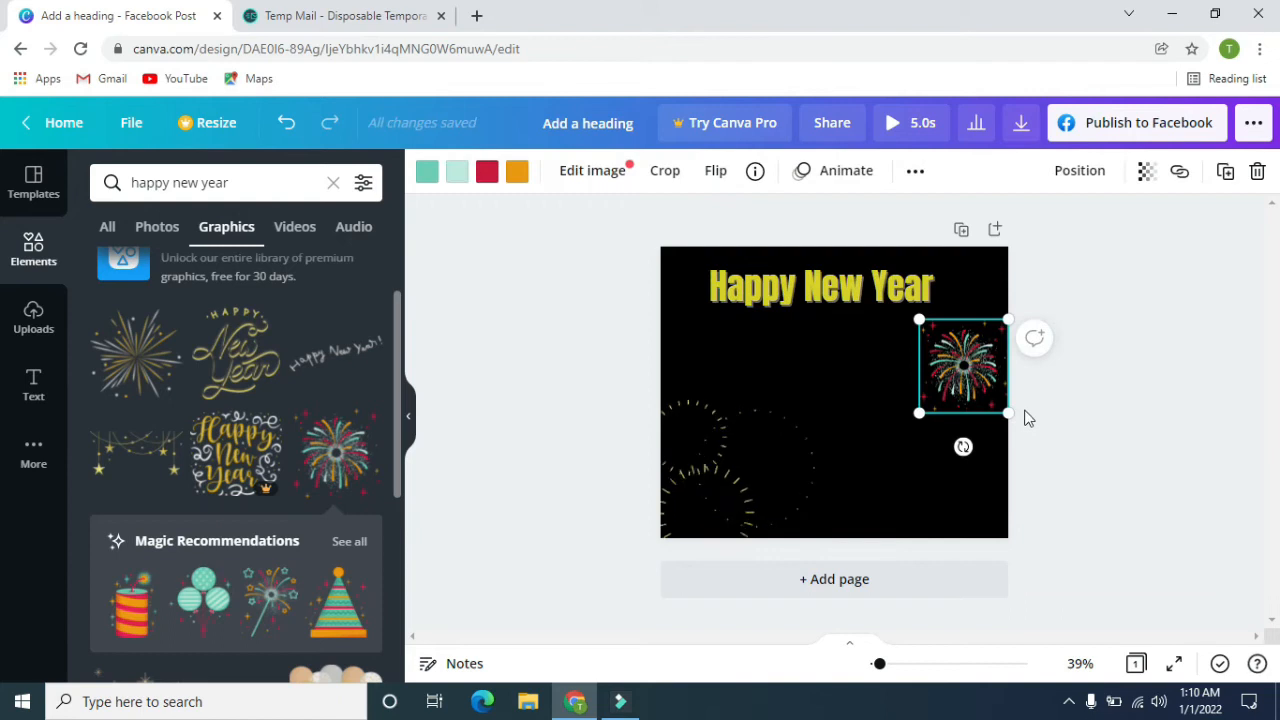
left_click_drag(1008, 412, 1000, 319)
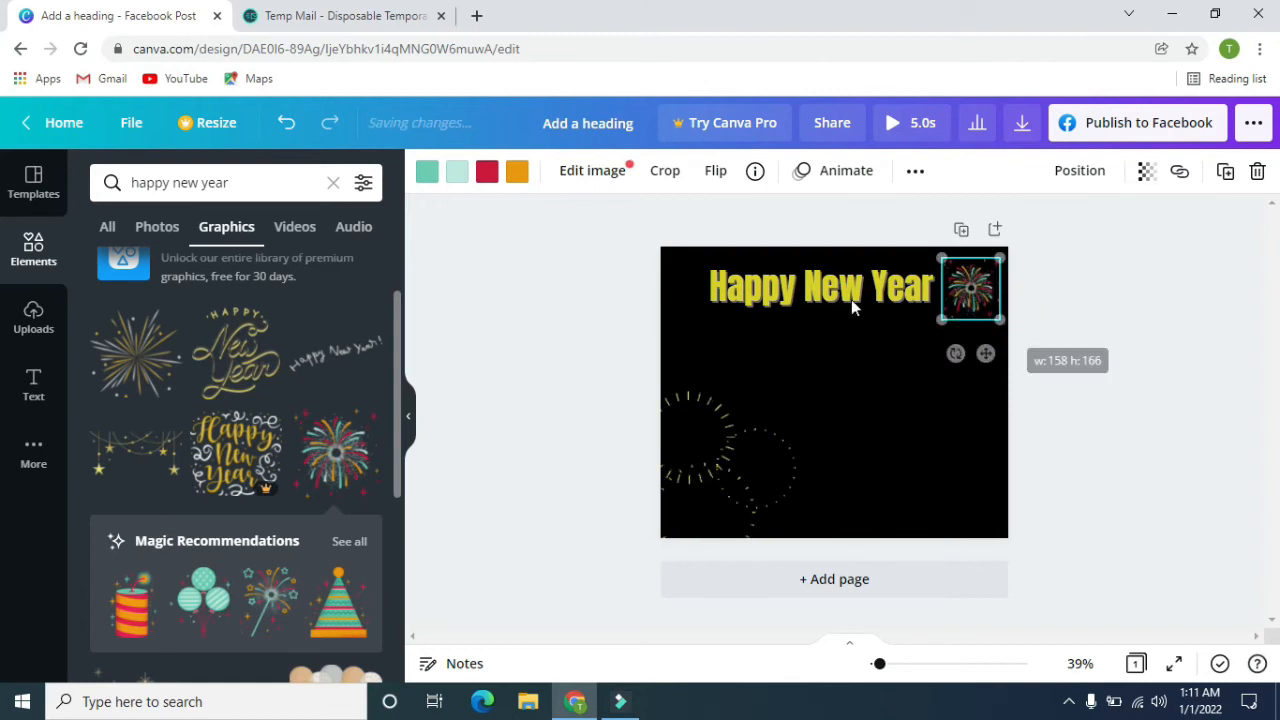
Shift the heading so that it sits directly beside the firework, level with it.
left_click(808, 290)
left_click_drag(808, 290, 815, 278)
left_click(941, 402)
left_click(868, 291)
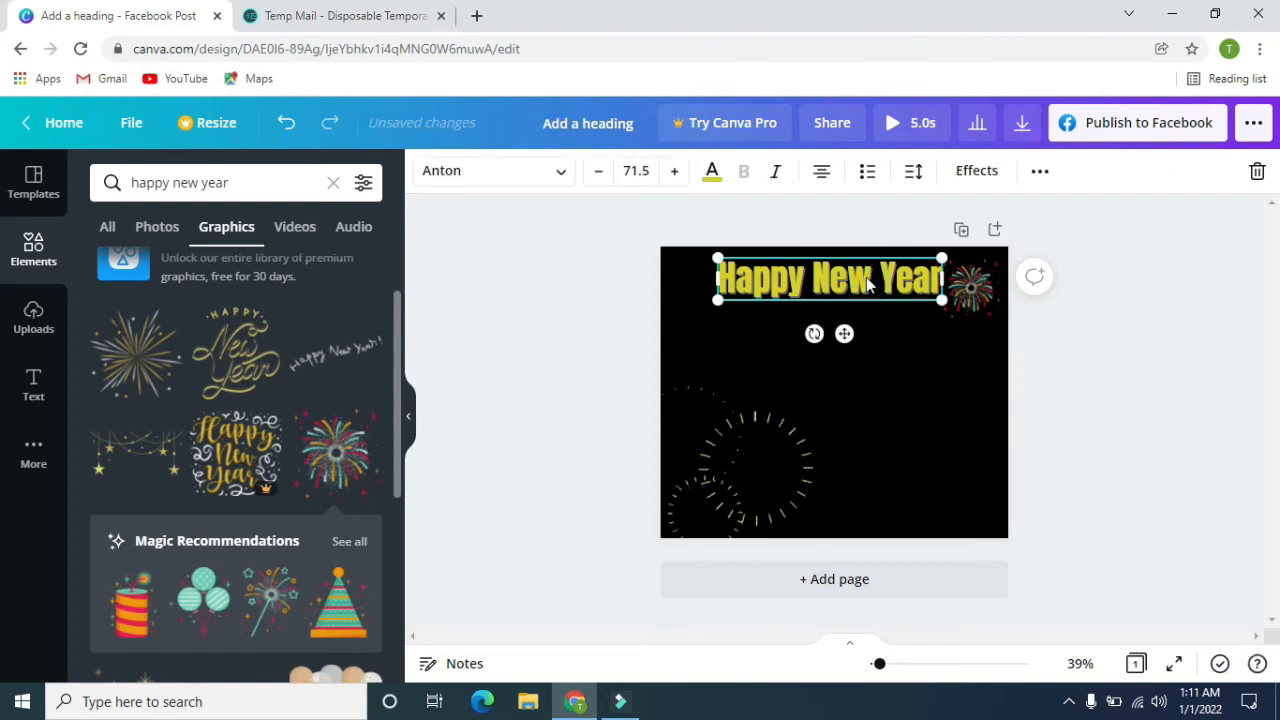
left_click_drag(868, 287, 857, 293)
left_click(903, 383)
left_click(893, 303)
key("Down")
key("Down")
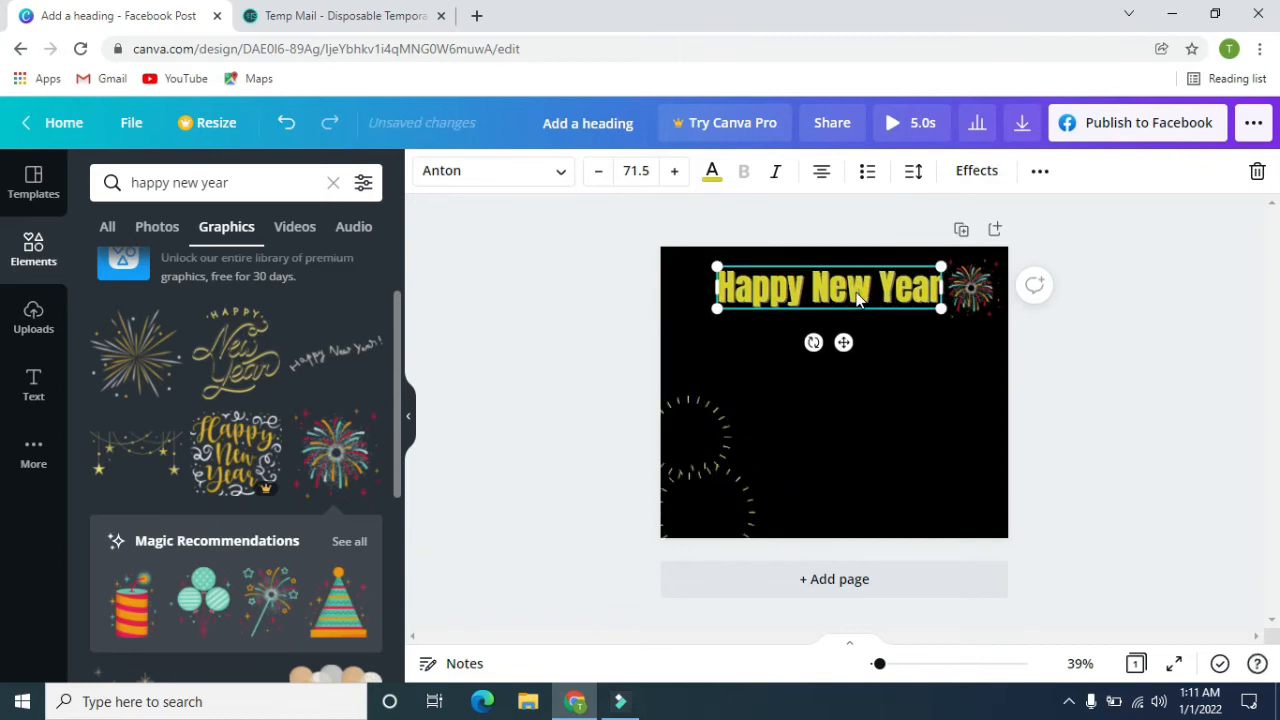
left_click(883, 393)
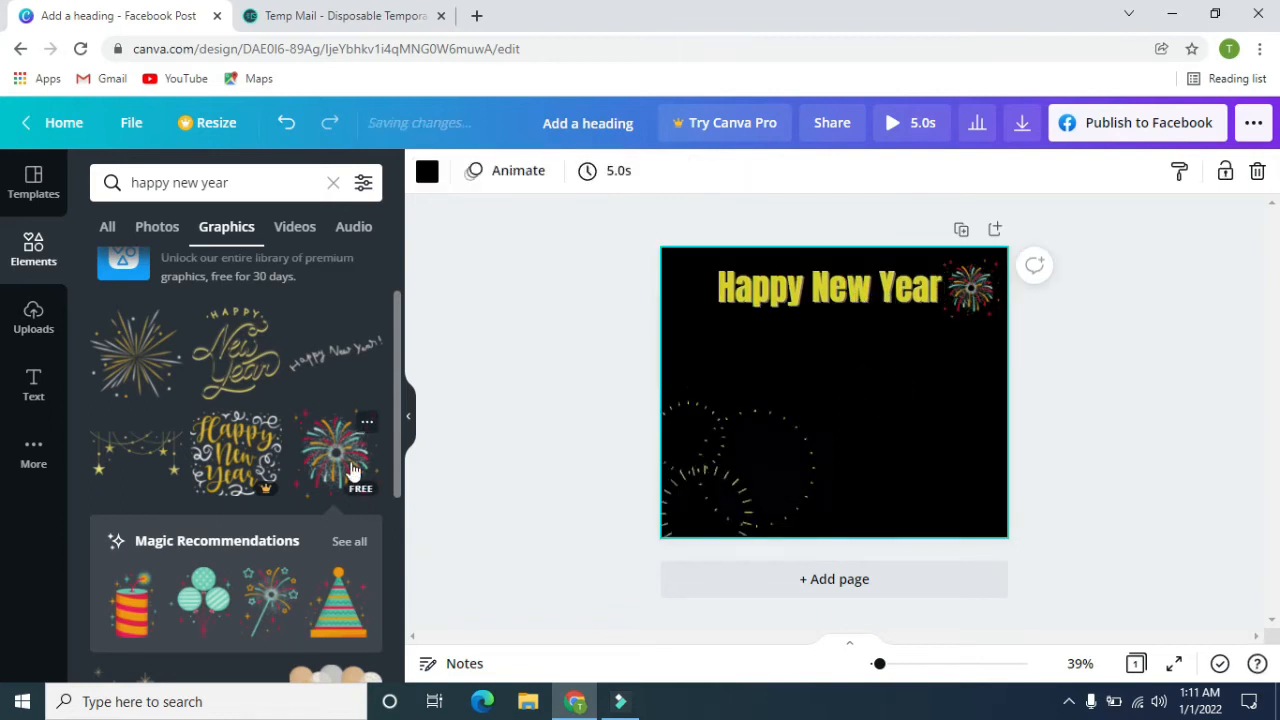
Add the striped firecracker graphic from the firework's Magic Recommendations, enlarge it and centre it at the page's lower edge.
scroll(284, 407, "down", 4)
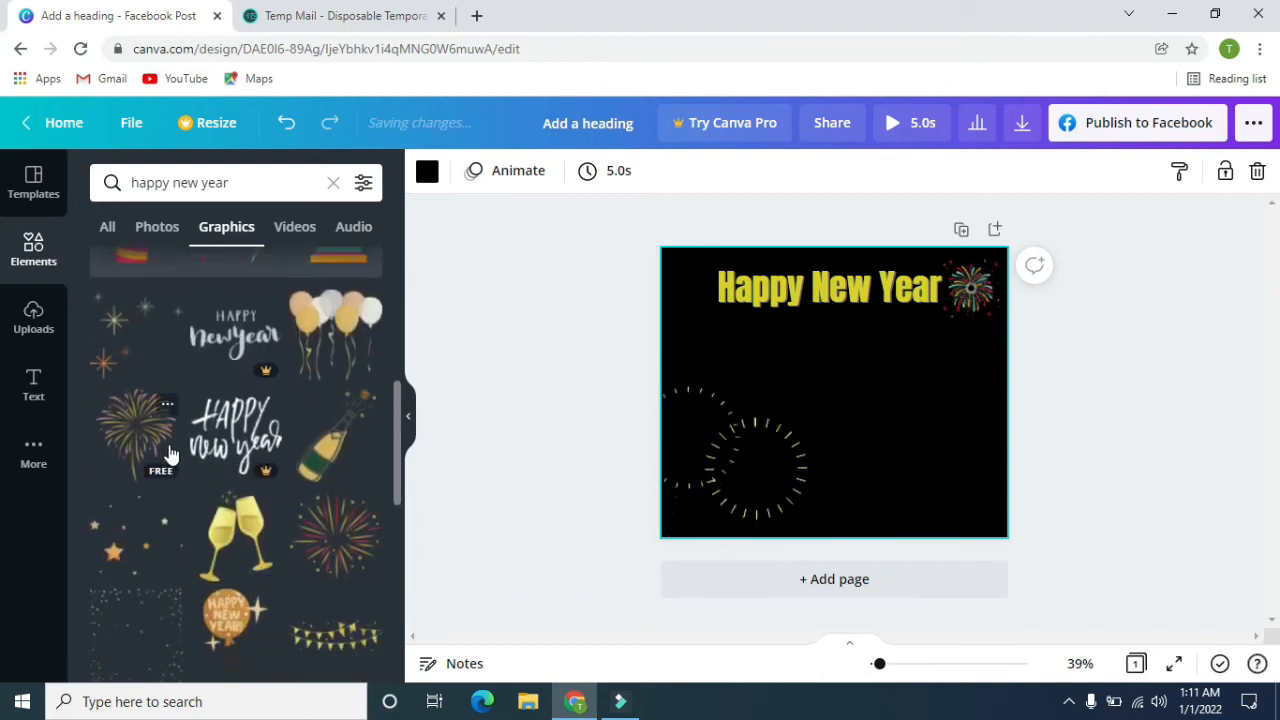
scroll(169, 451, "down", 3)
scroll(290, 418, "up", 2)
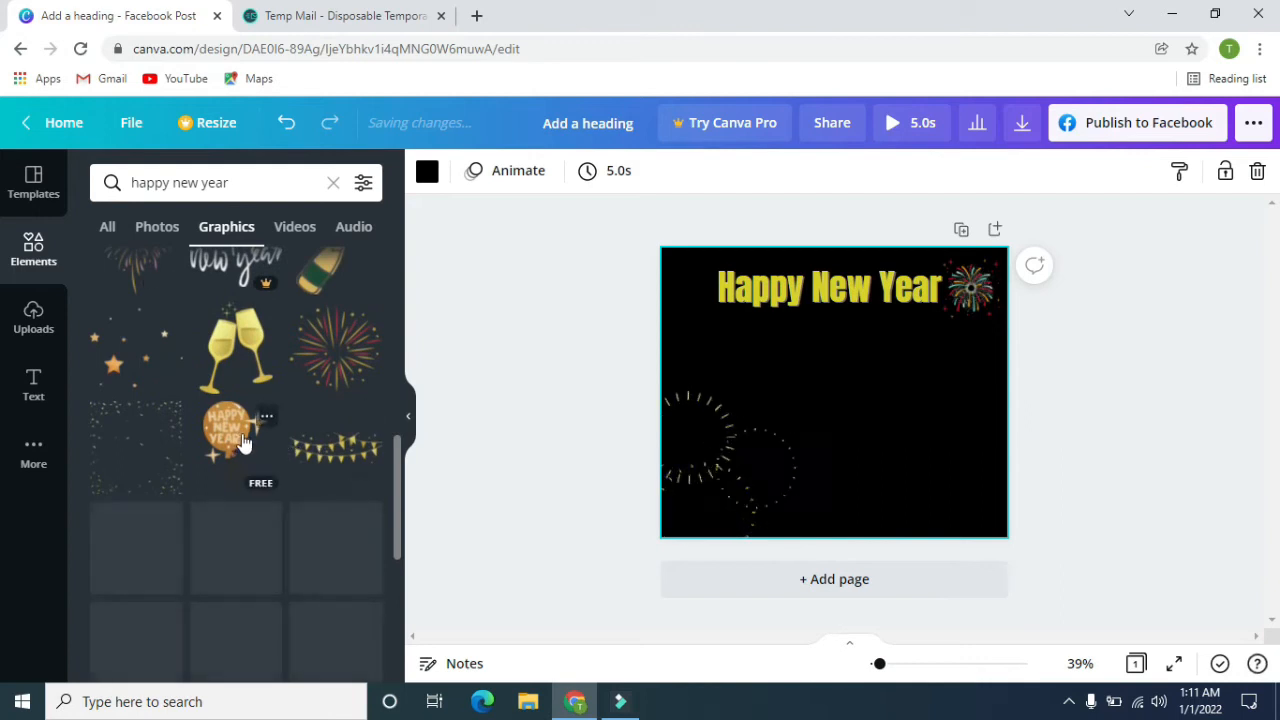
scroll(246, 443, "up", 3)
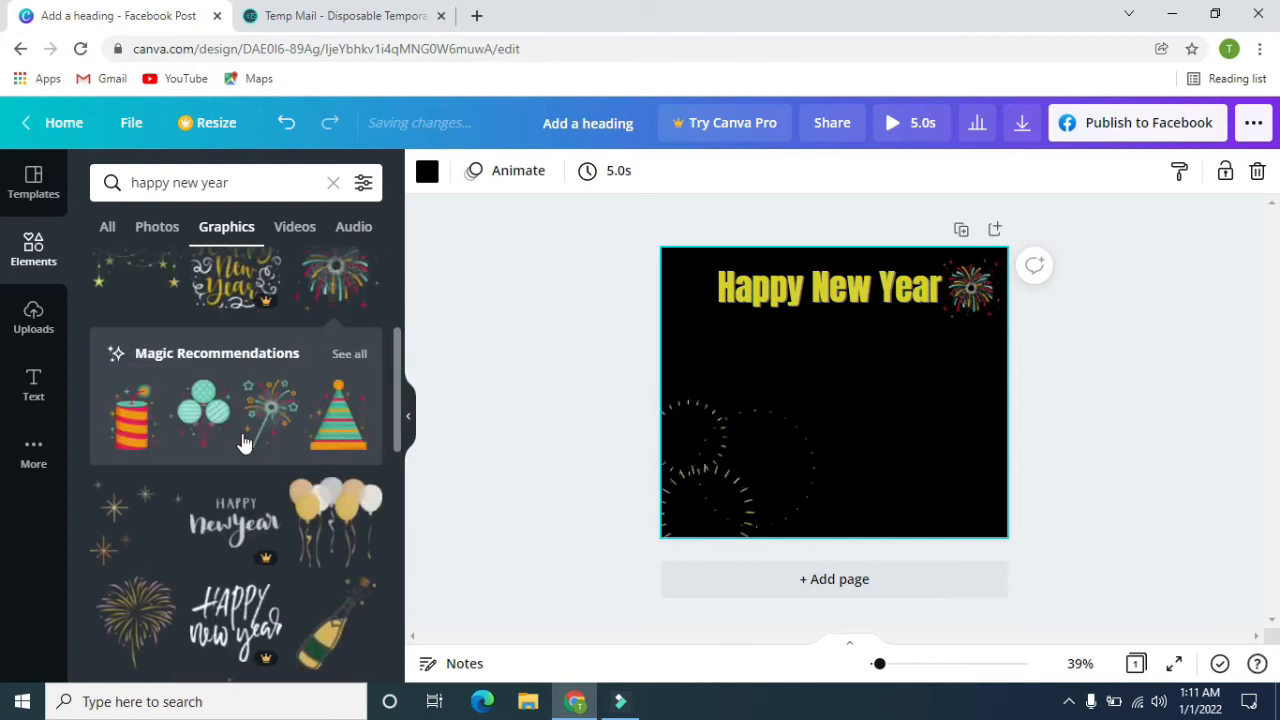
left_click(345, 354)
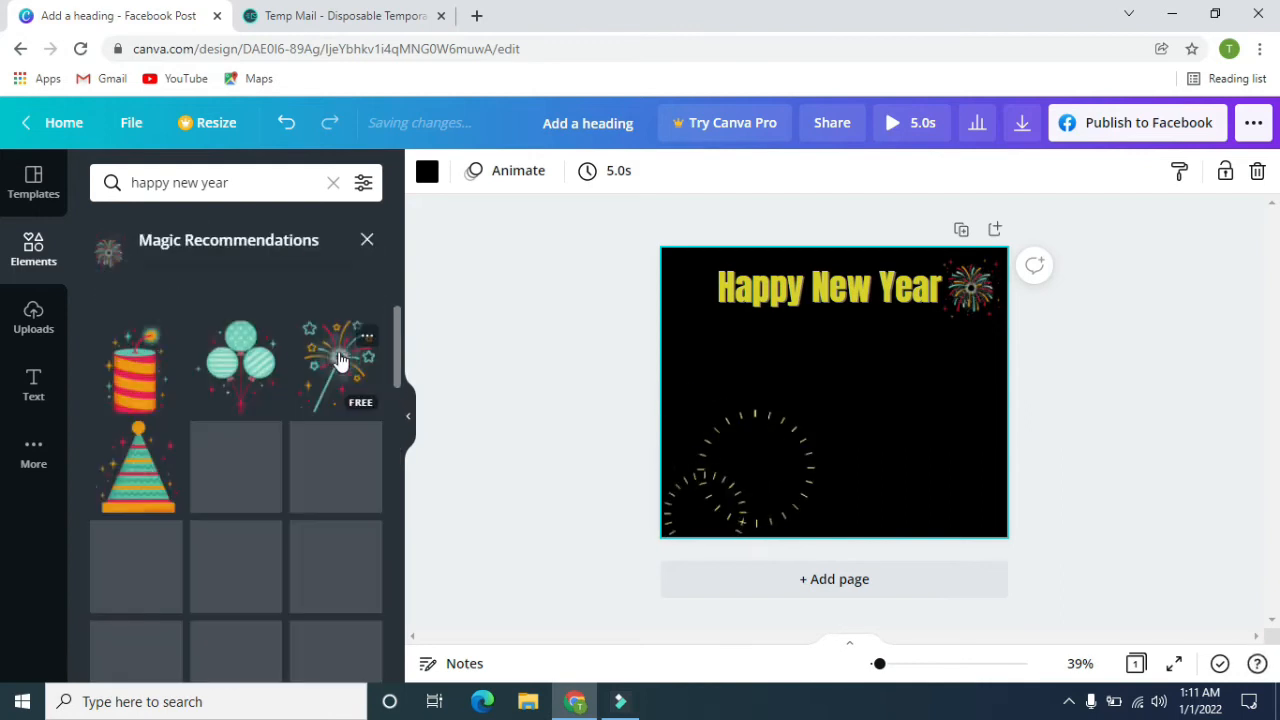
left_click(147, 372)
mouse_move(829, 377)
left_mouse_down()
mouse_move(842, 393)
mouse_move(800, 391)
mouse_move(818, 384)
left_mouse_up()
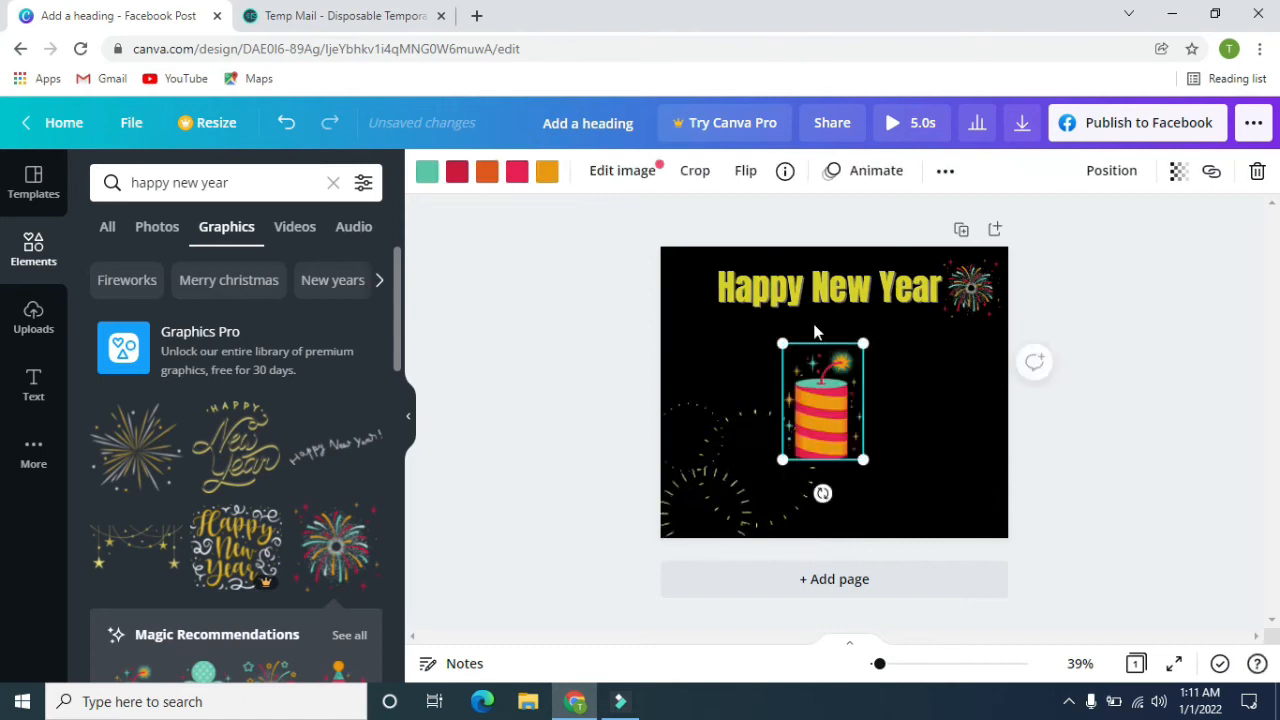
mouse_move(868, 458)
left_mouse_down()
mouse_move(905, 545)
mouse_move(850, 471)
left_mouse_up()
left_click(1117, 418)
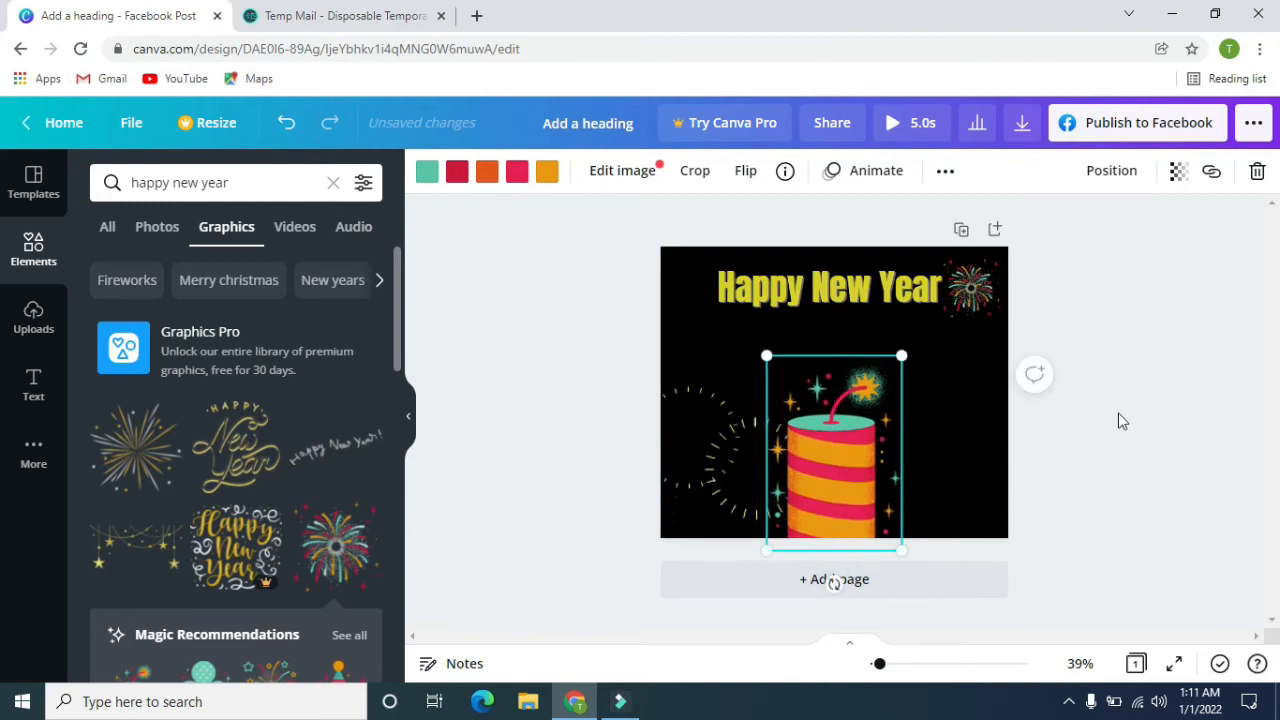
Move the firework into the page's upper-right corner and the heading down to just above the firecracker, enlarging the heading to about 78.4.
left_click_drag(865, 288, 865, 318)
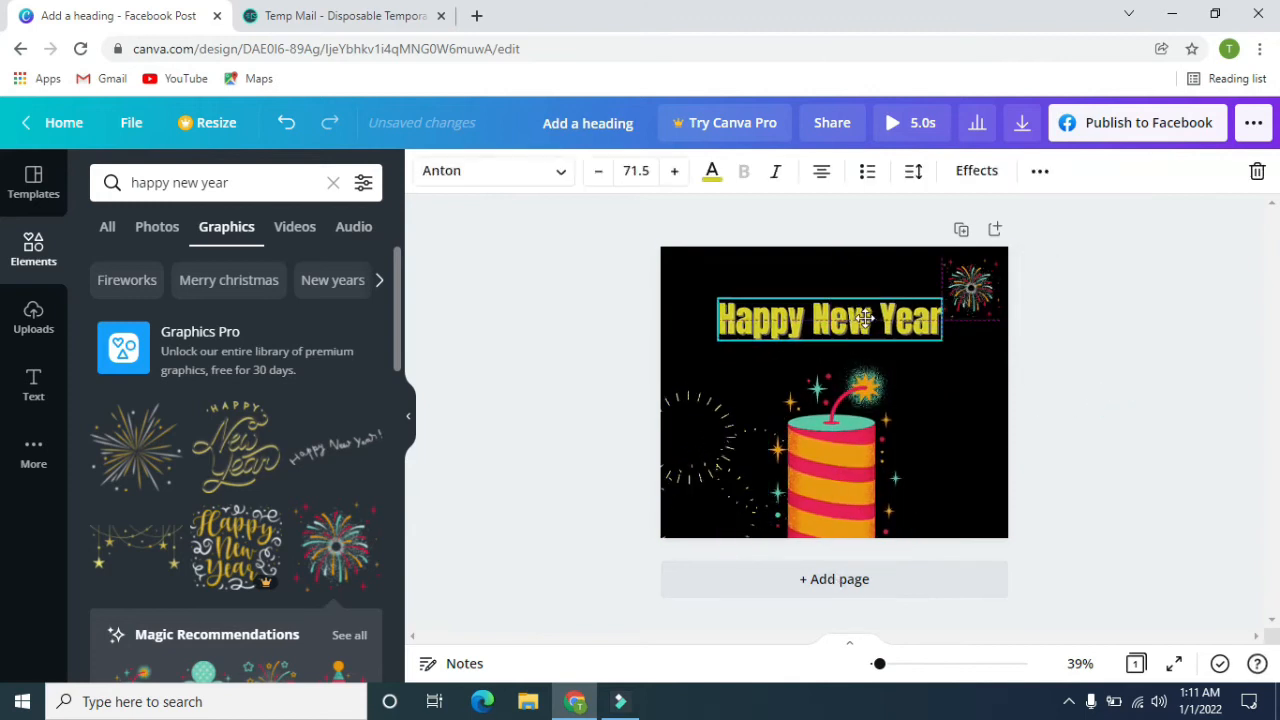
left_click_drag(970, 288, 979, 279)
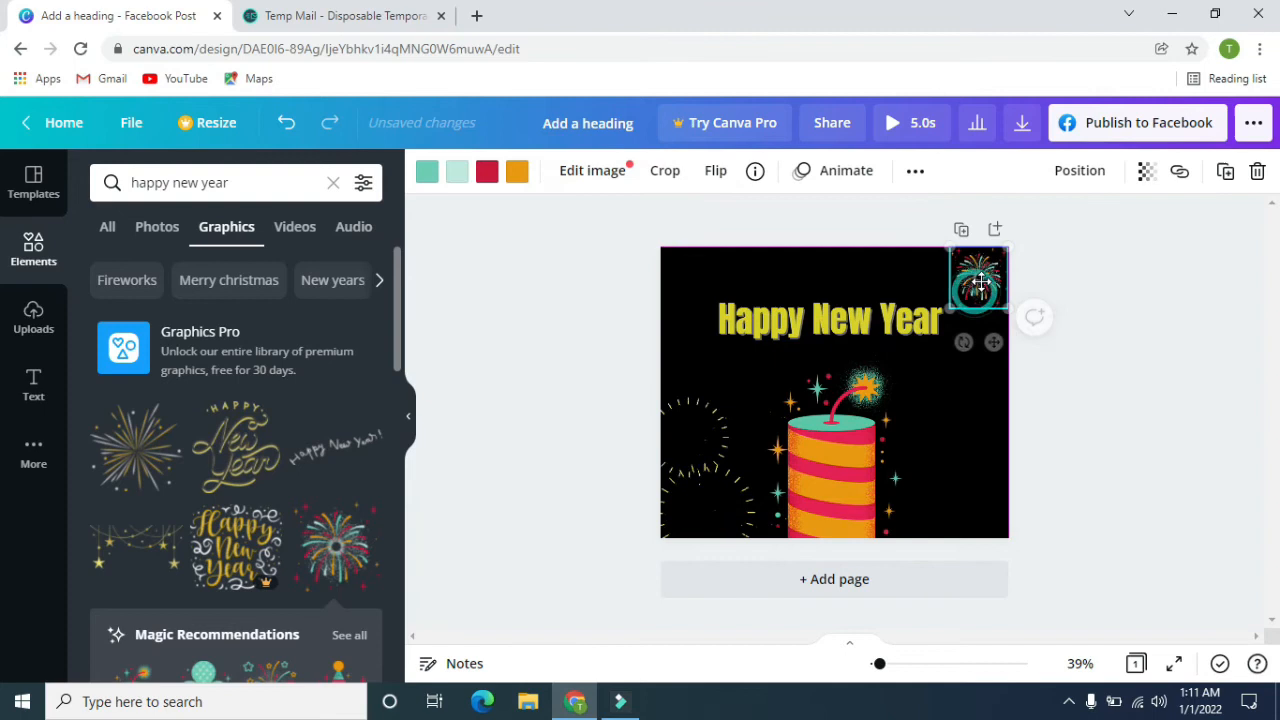
left_click_drag(887, 316, 966, 372)
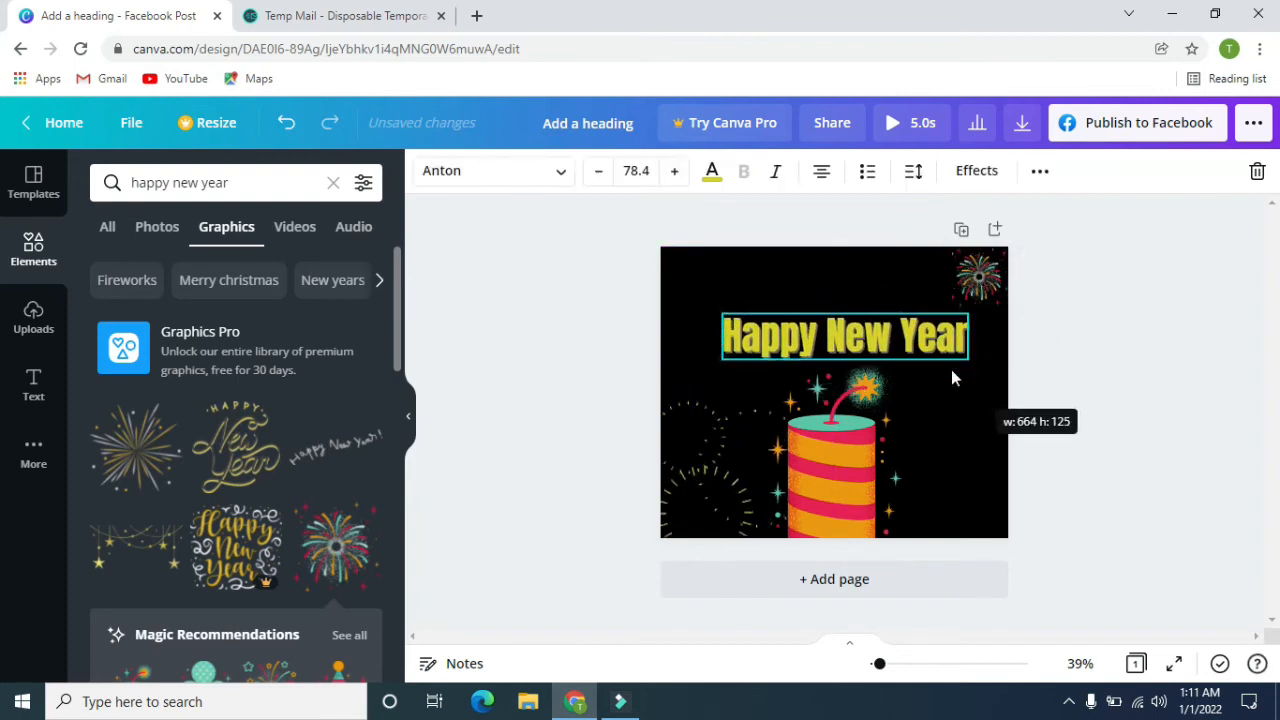
Place three copies of the firework along the page's upper edge at staggered heights, and lower the corner firework slightly.
left_click(980, 286)
left_click(967, 283)
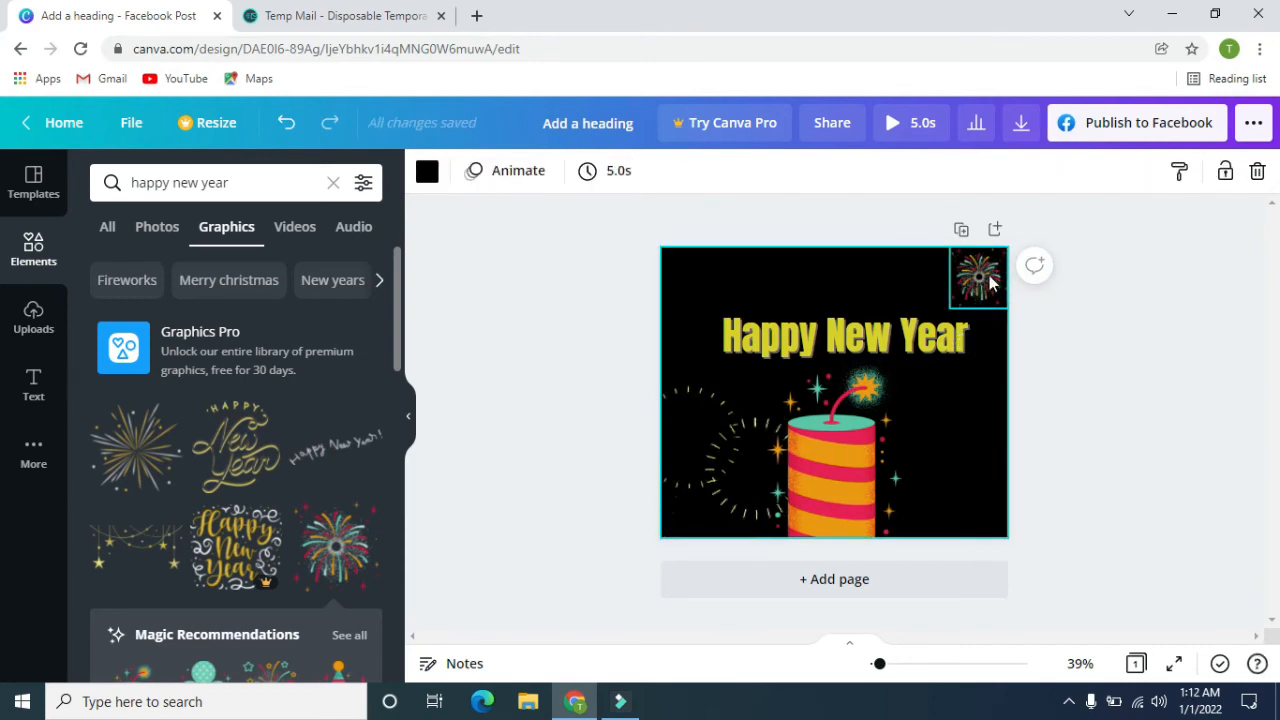
left_click_drag(980, 279, 694, 271, "alt")
left_click_drag(826, 277, 781, 279)
left_click_drag(903, 277, 880, 268)
left_click(978, 280)
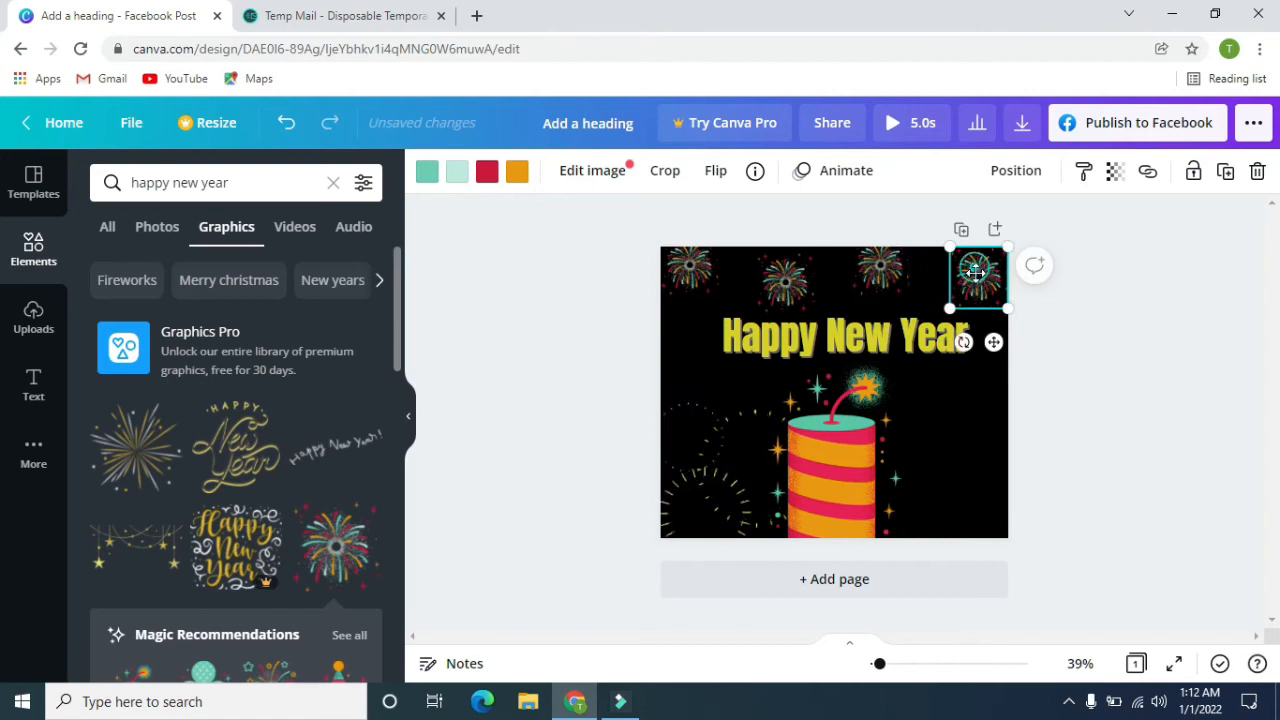
left_click(1000, 420)
left_click(1255, 420)
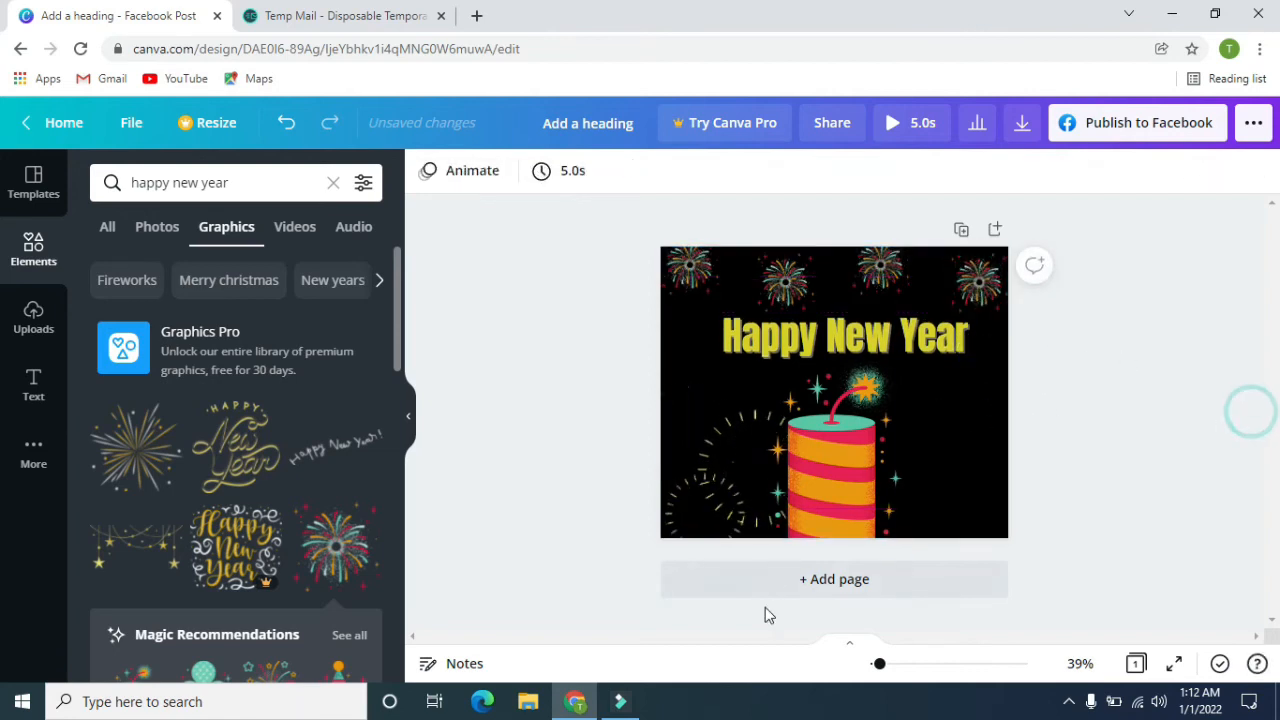
Add the gold and white balloons graphic and place it in the page's lower-right corner.
scroll(185, 440, "down", 1)
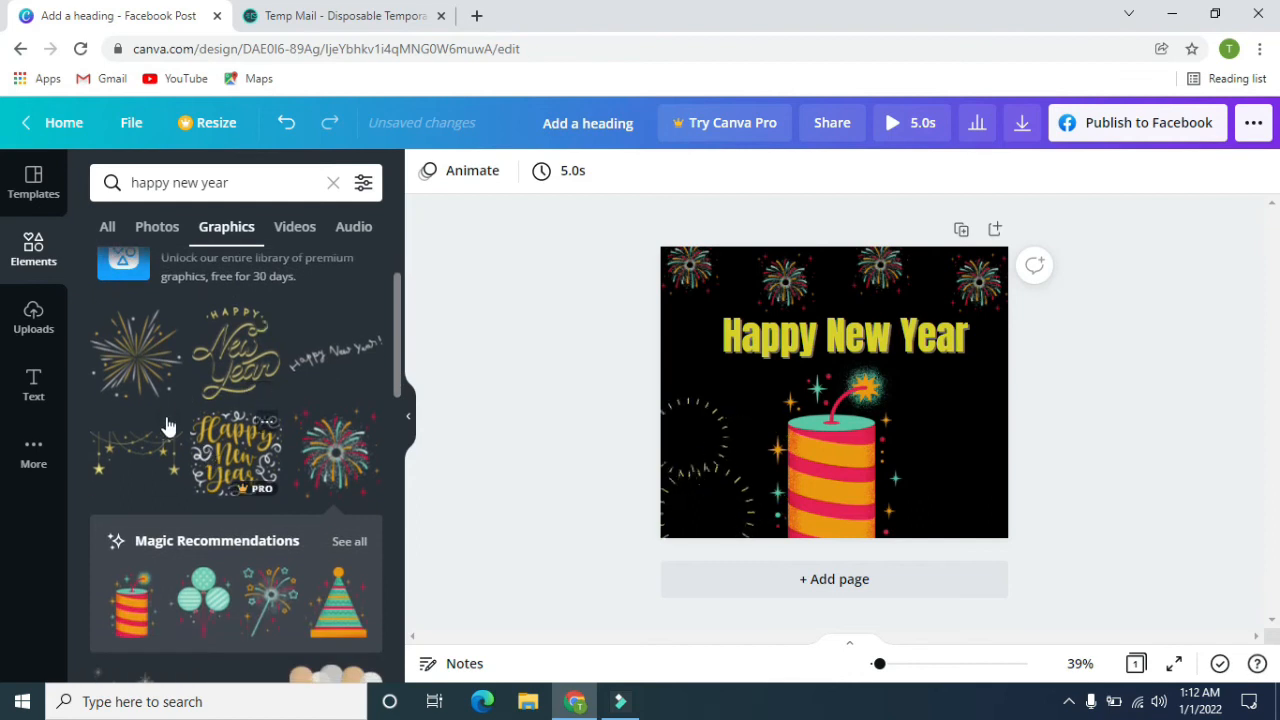
scroll(200, 400, "down", 2)
scroll(200, 440, "down", 4)
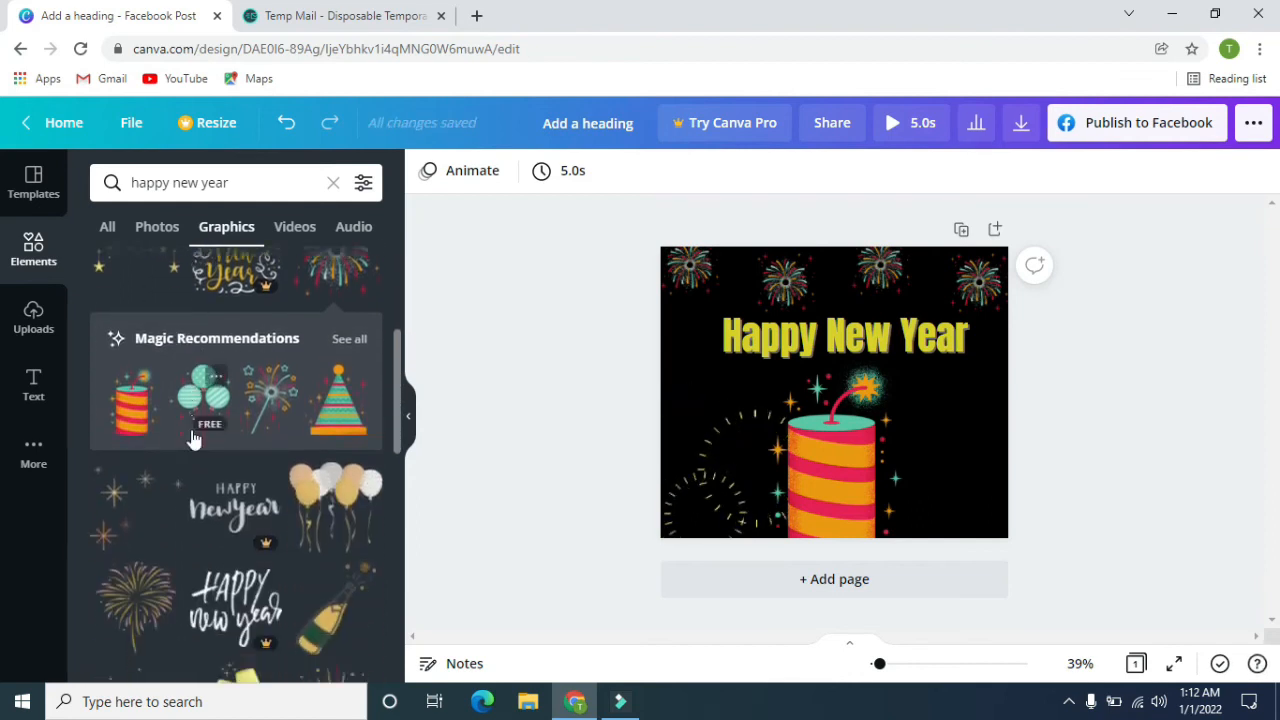
scroll(225, 470, "up", 1)
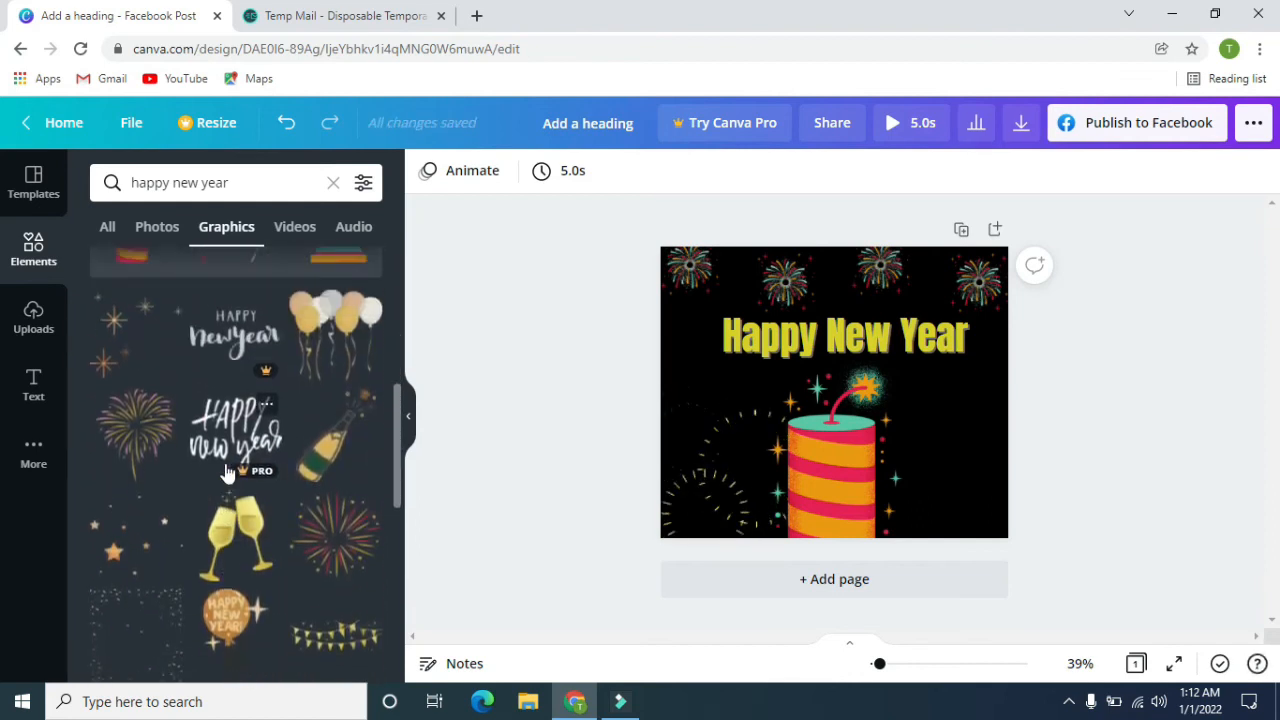
left_click(336, 350)
left_click_drag(832, 383, 994, 481)
left_click(1146, 401)
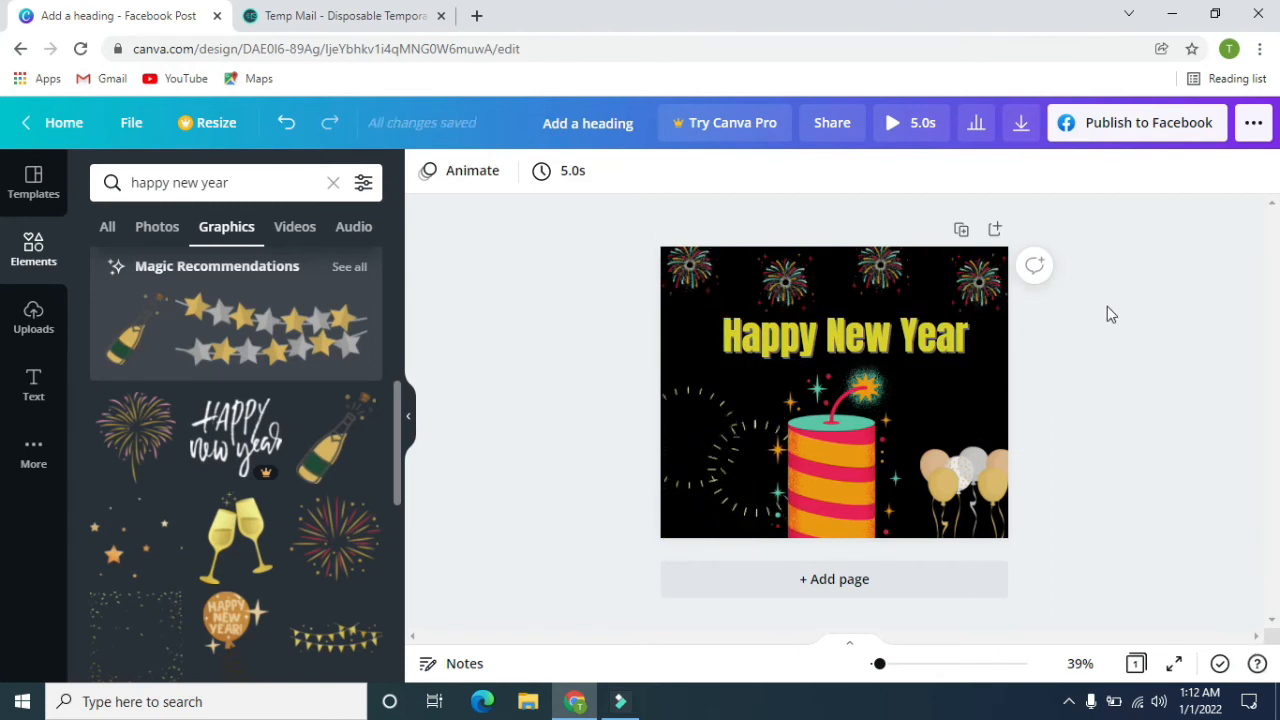
Download the design with PNG as the file type.
left_click(1021, 123)
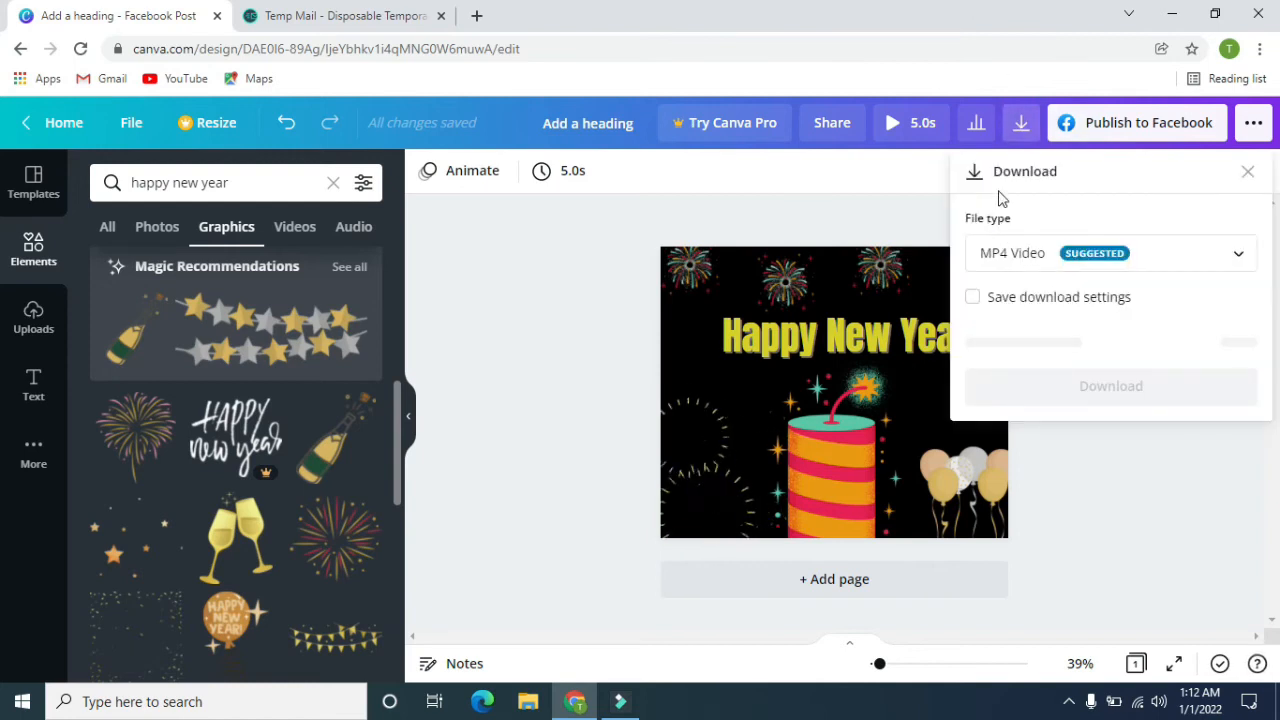
left_click(1186, 265)
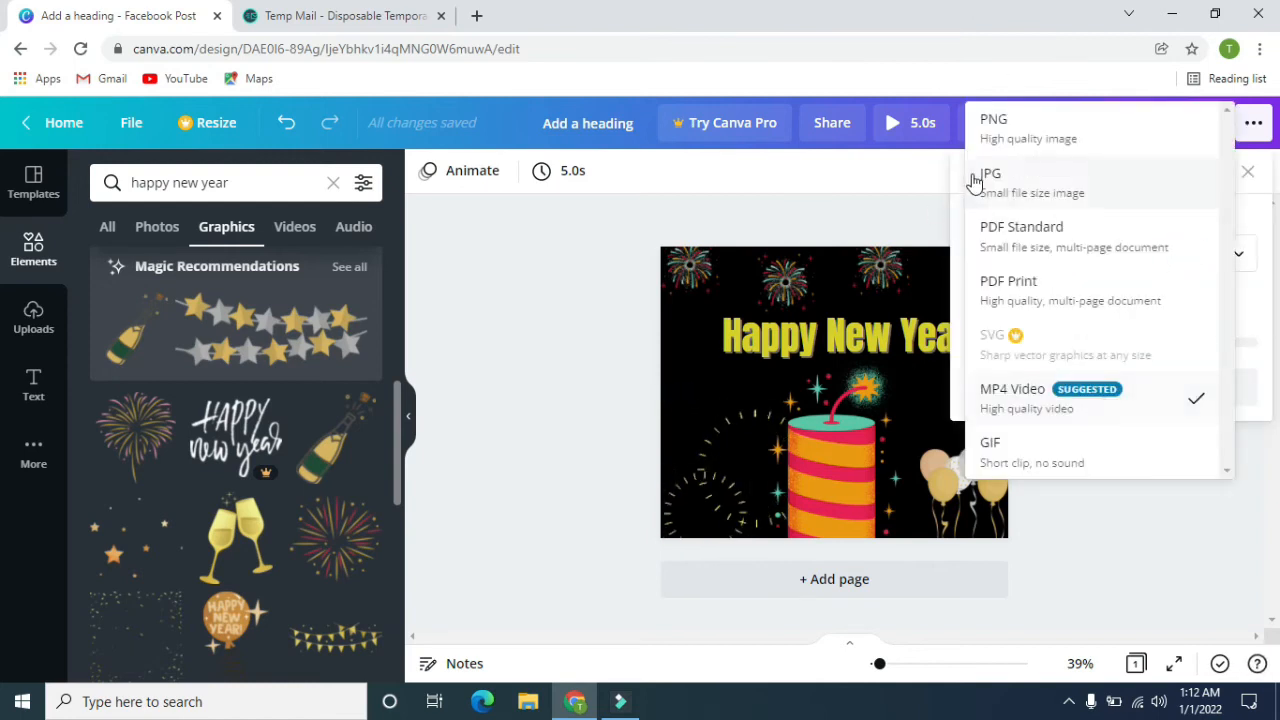
left_click(1063, 134)
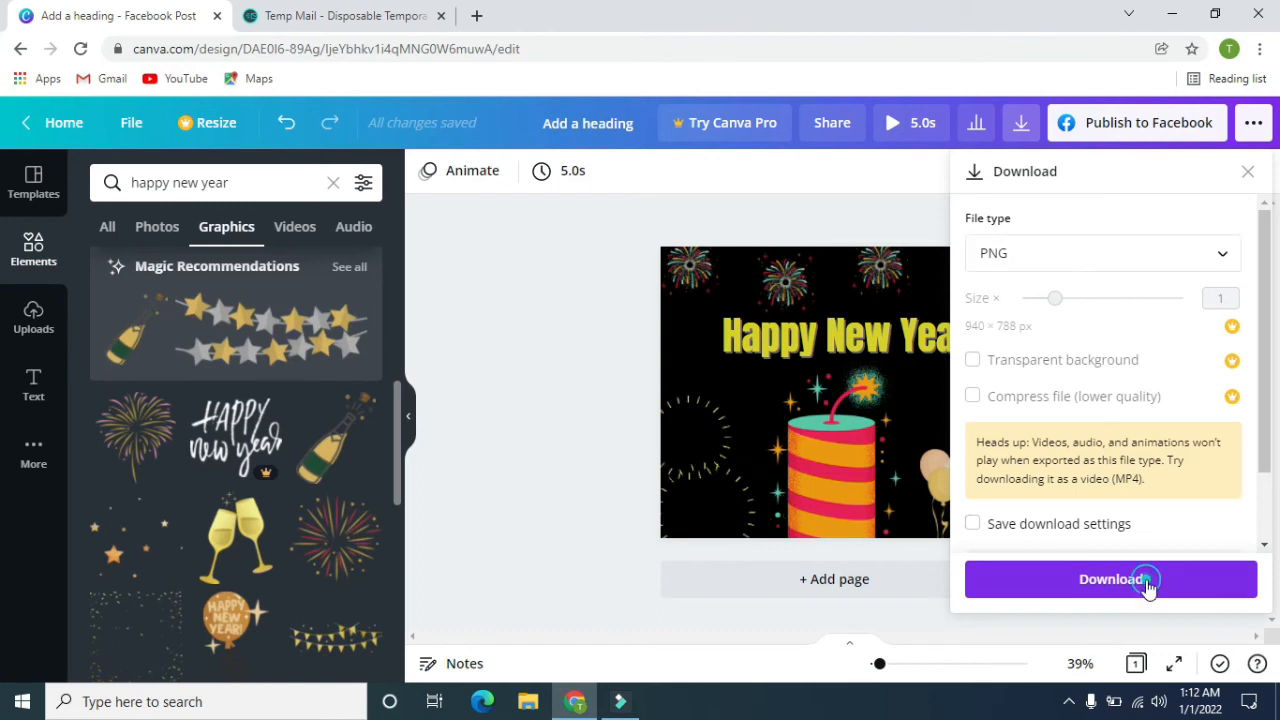
left_click(1149, 584)
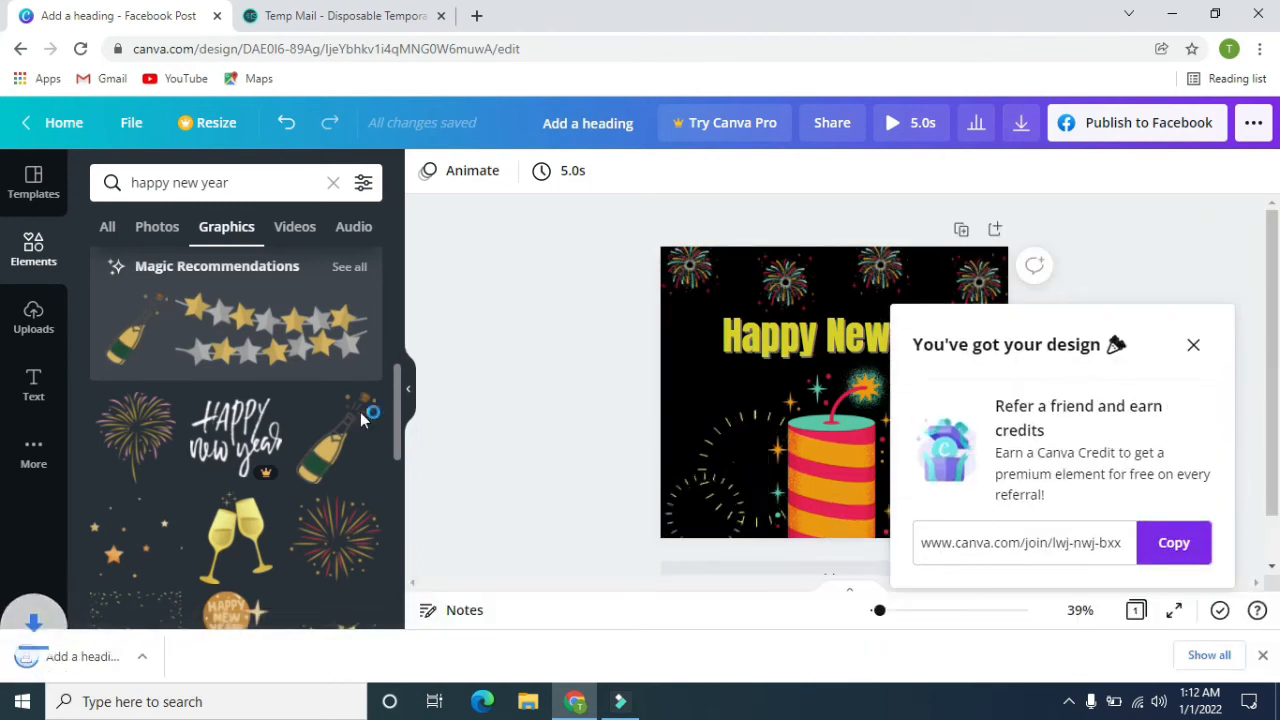
Open the downloaded file "Add a heading.png" in the Photos app and examine the finished design.
left_click(87, 657)
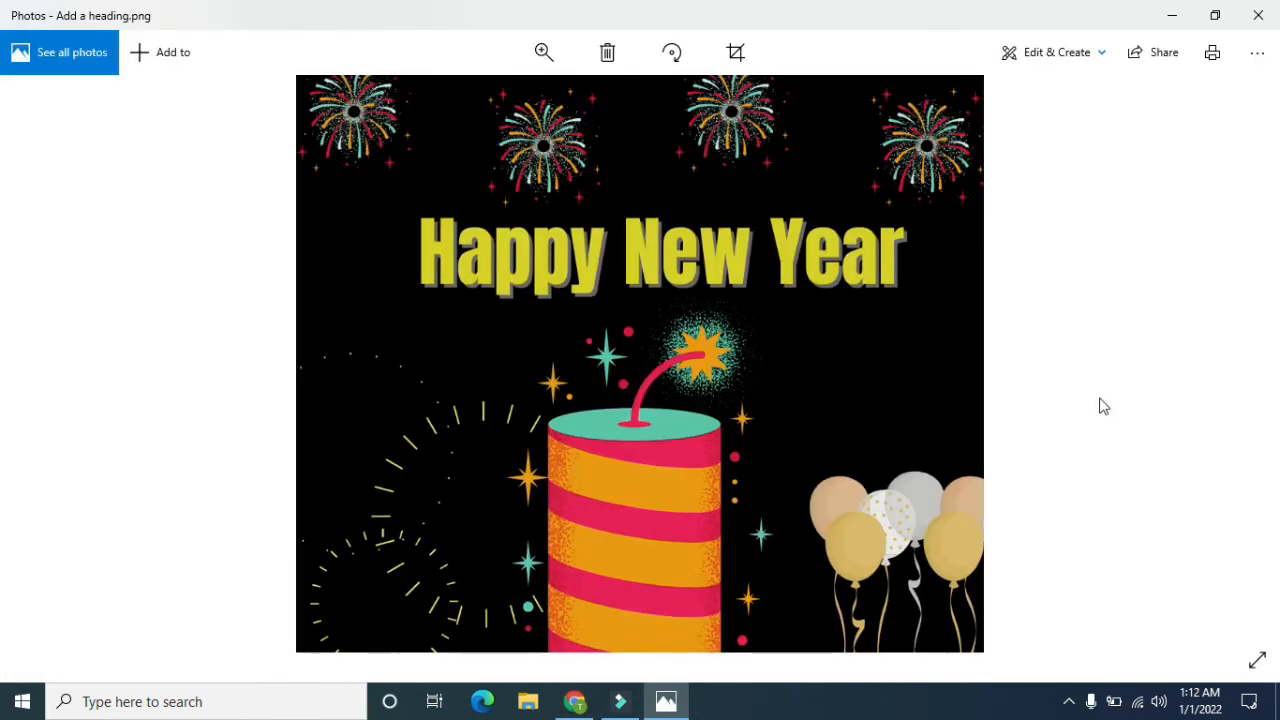
scroll(797, 347, "down", 1)
double_click(743, 409)
double_click(706, 356)
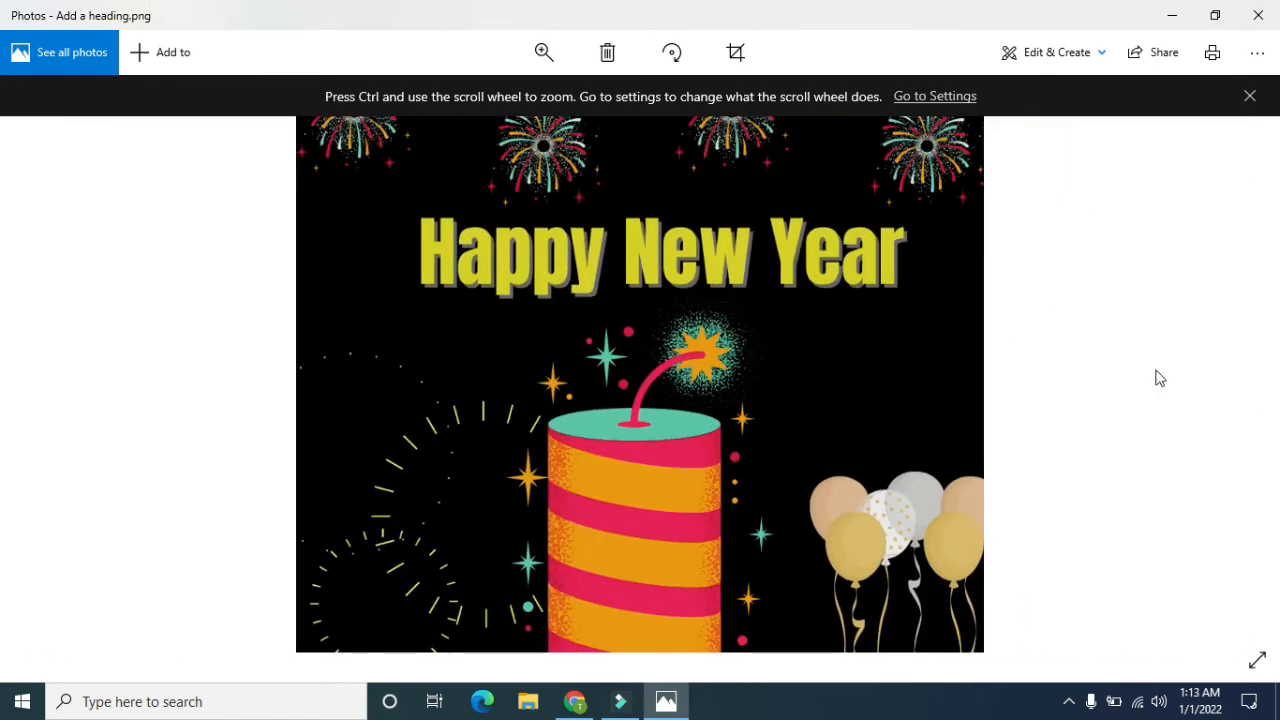
left_click(1249, 94)
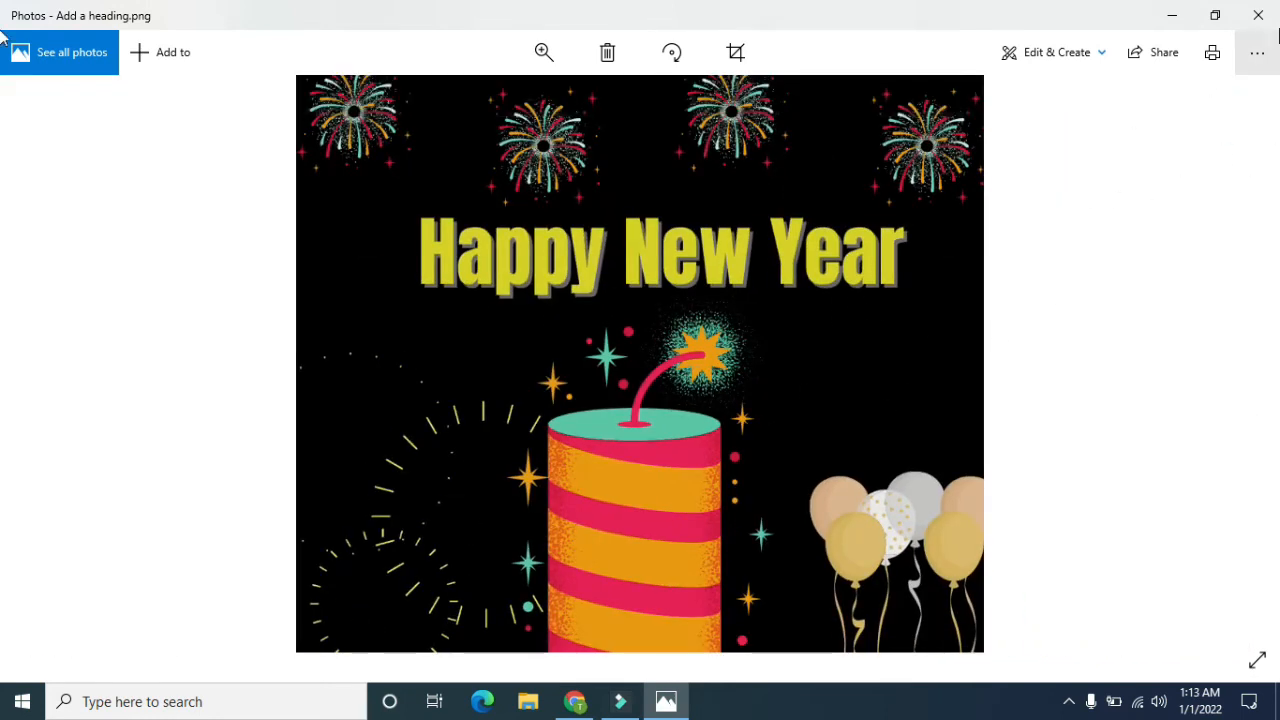
Close the Photos app, dismiss the referral offer in Canva and return to the home page.
left_click(1258, 15)
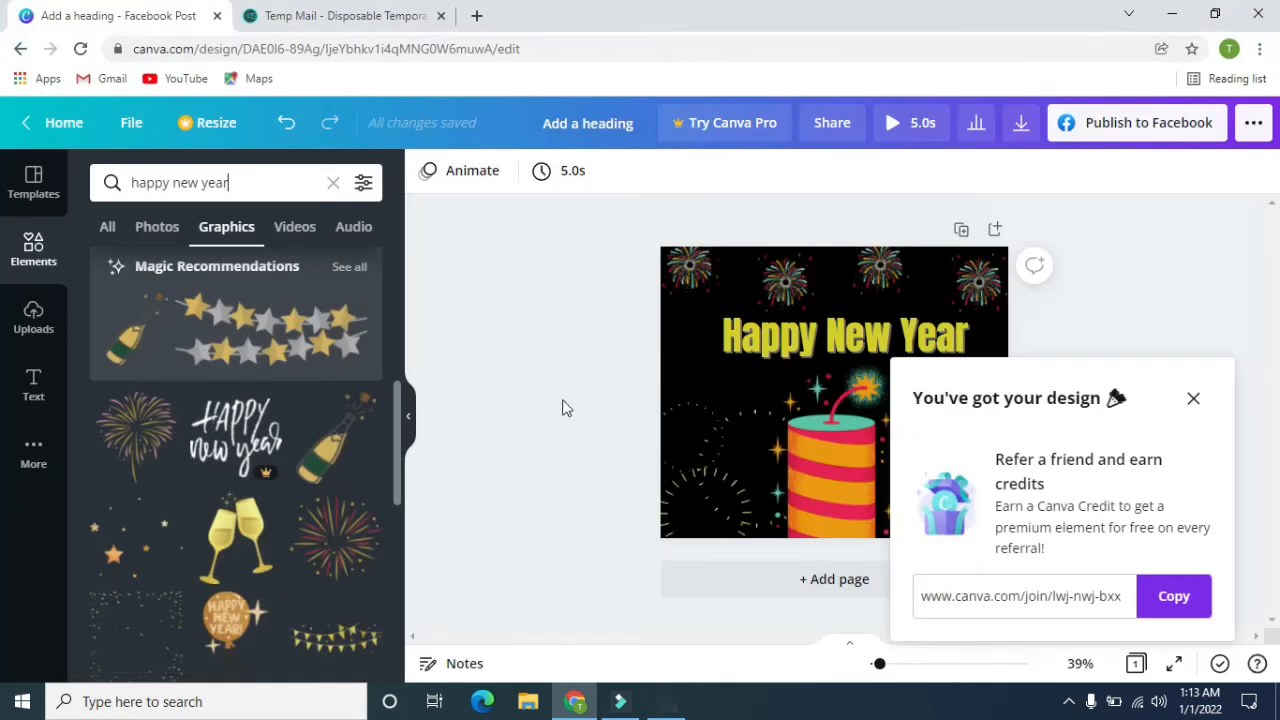
left_click(1194, 398)
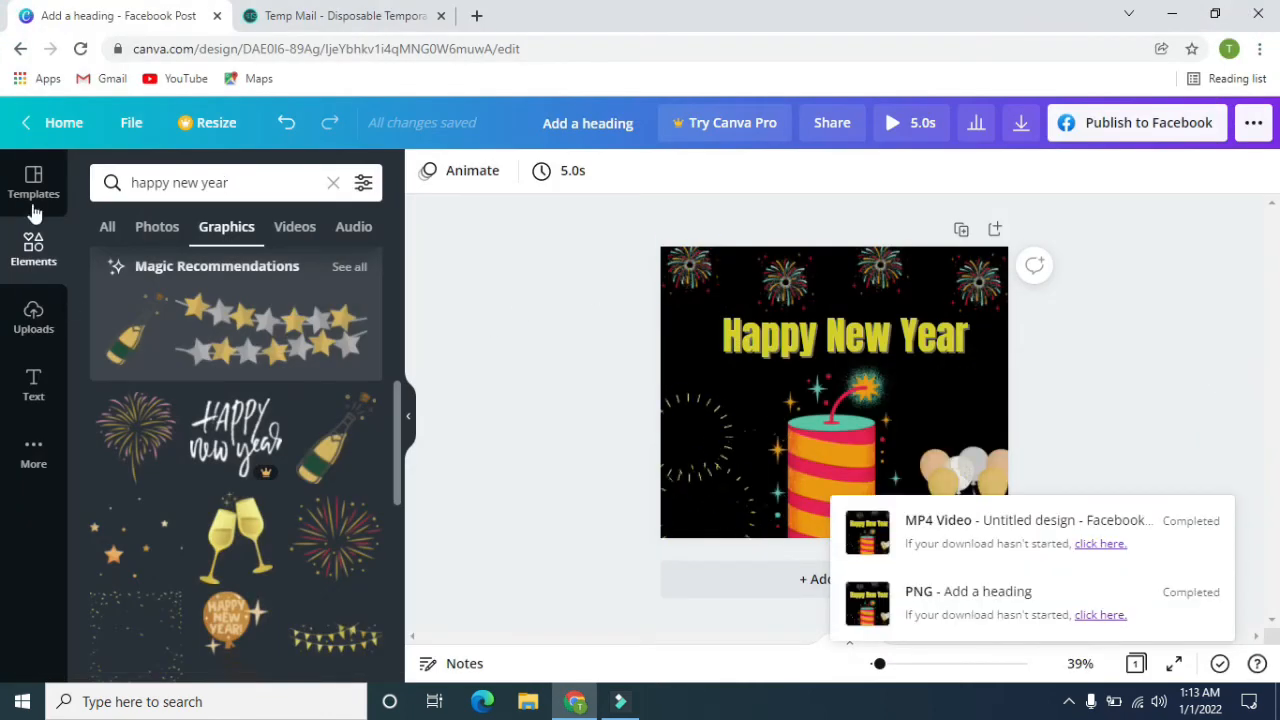
left_click(51, 121)
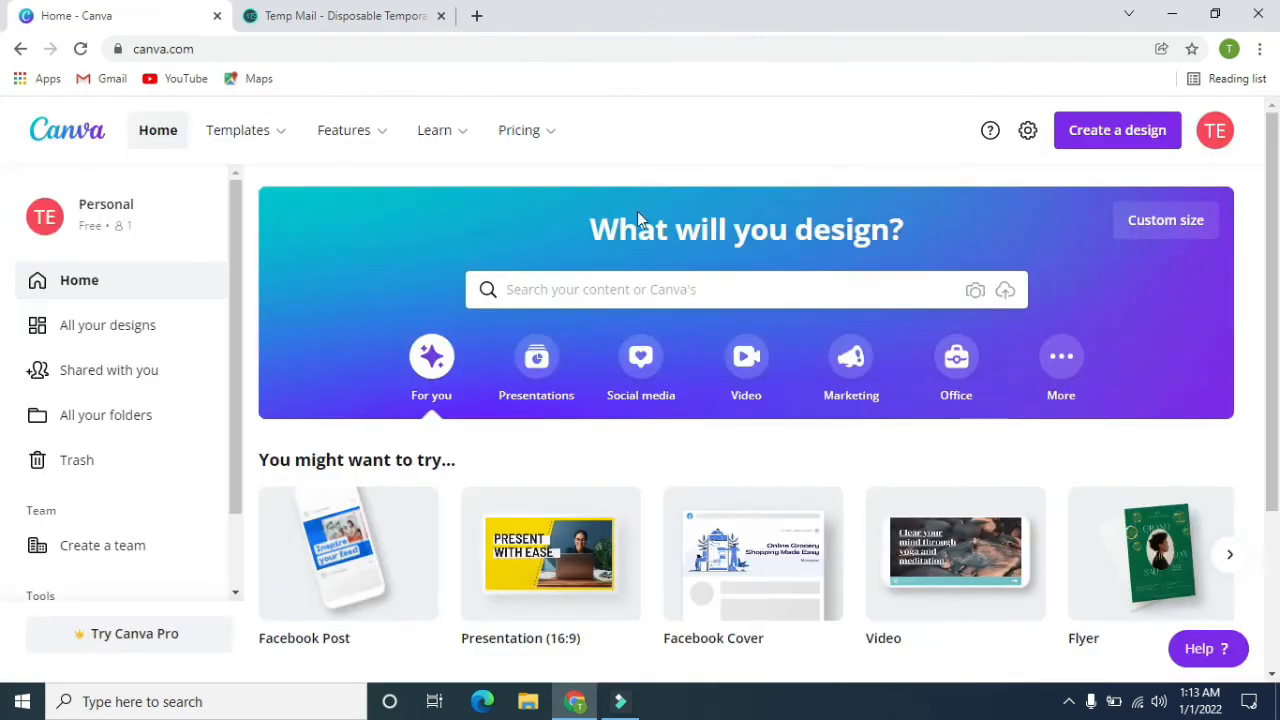
Browse the suggested design types and the recent designs on the home page.
scroll(637, 211, "down", 3)
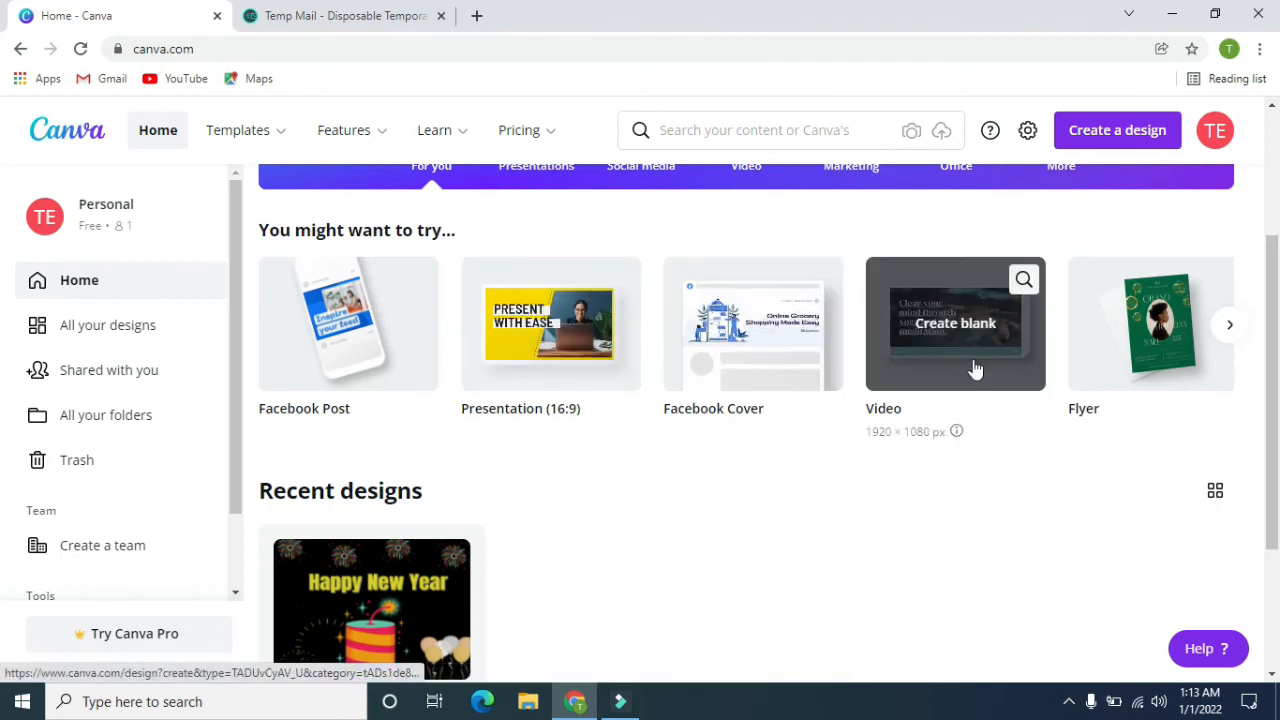
left_click(1229, 324)
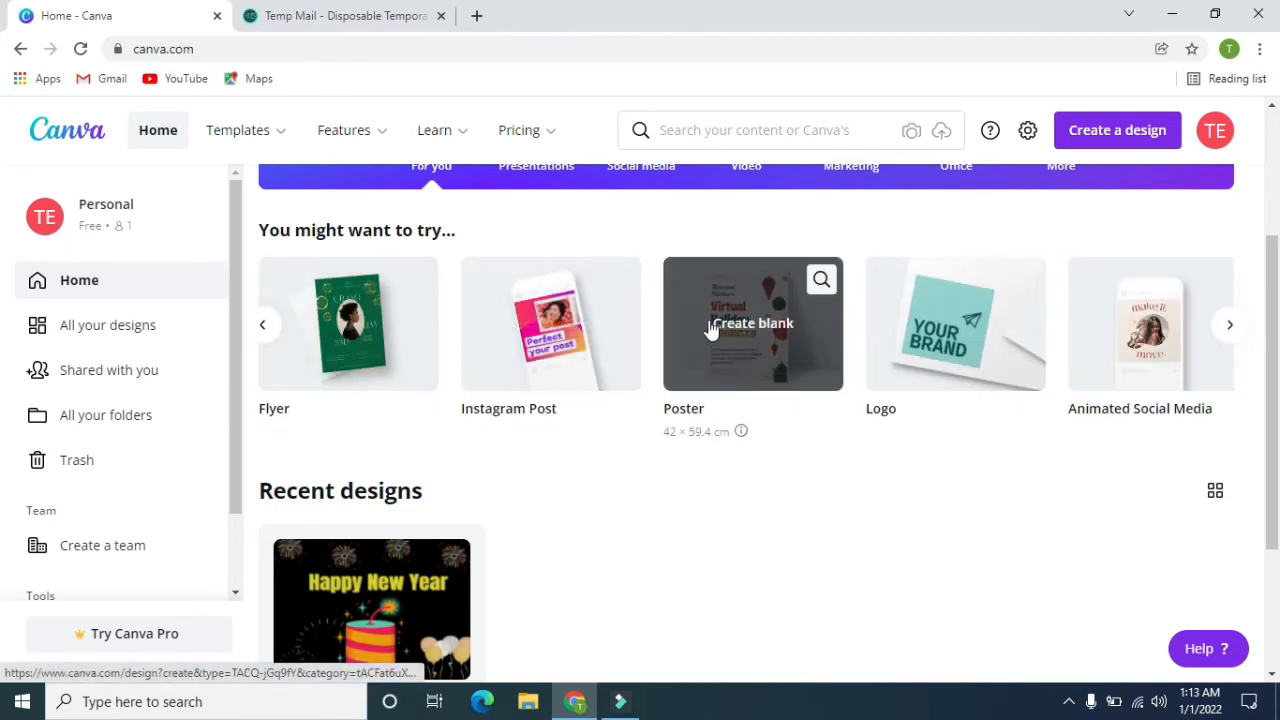
scroll(883, 403, "down", 2)
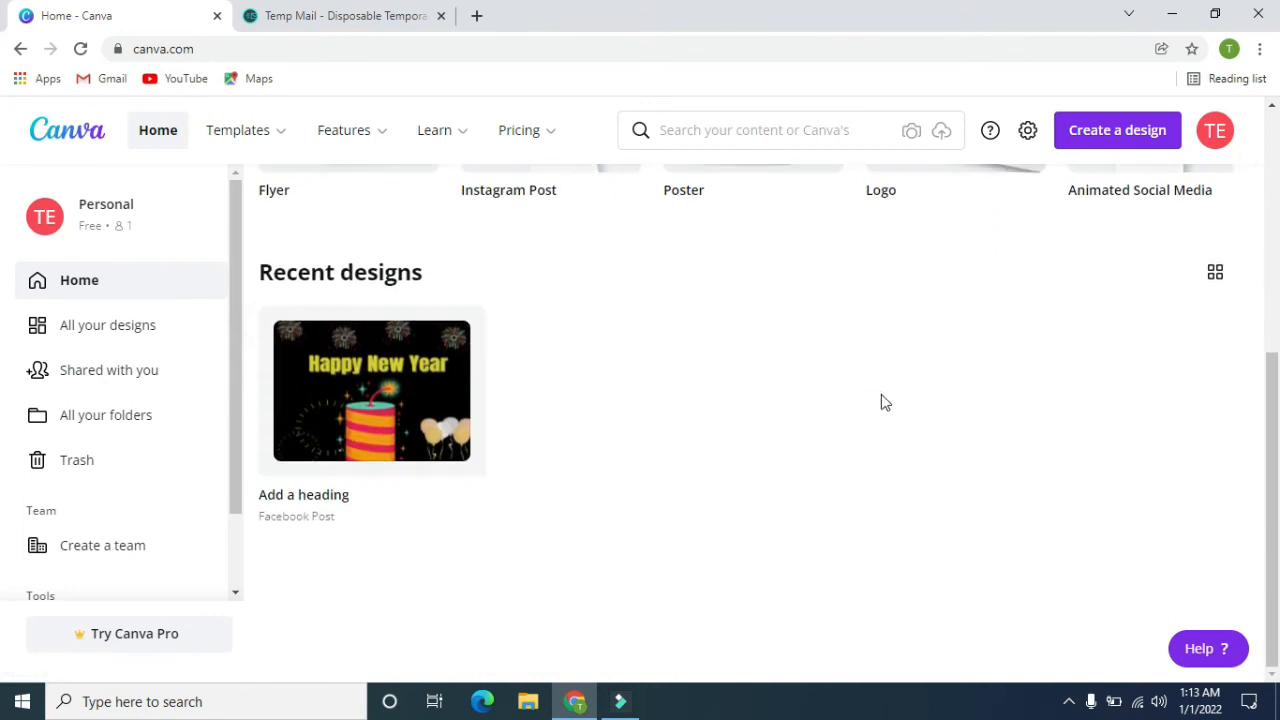
scroll(881, 398, "up", 5)
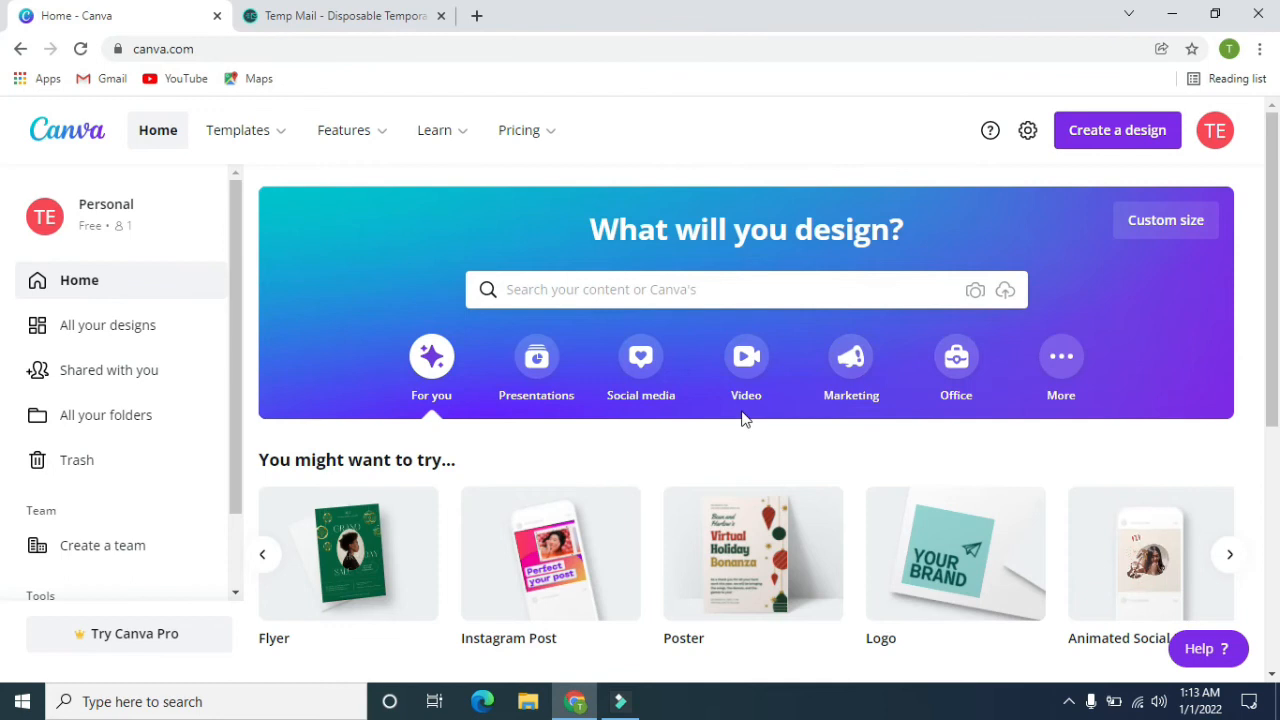
Create a custom-size design of 1000 × 1000 px and dismiss the sticker tip.
left_click(1092, 136)
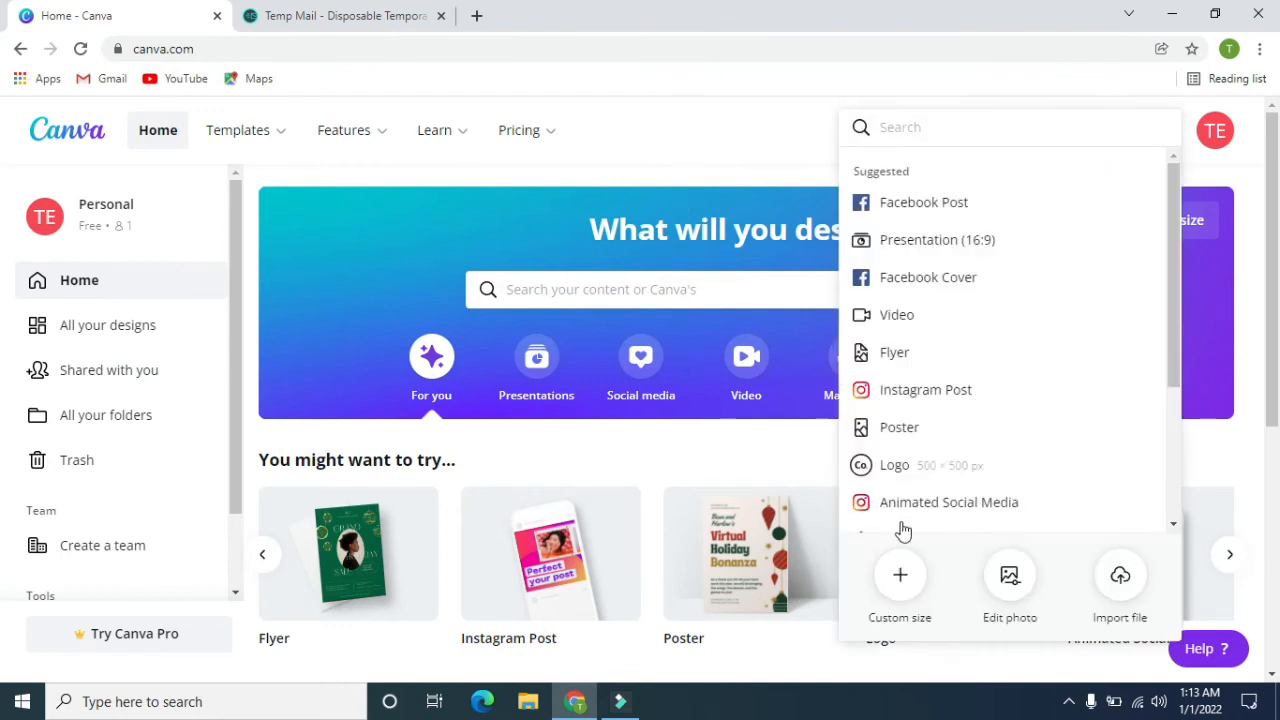
left_click(900, 577)
type("1000")
key("Tab")
left_click(918, 210)
left_click(974, 210)
type("1000")
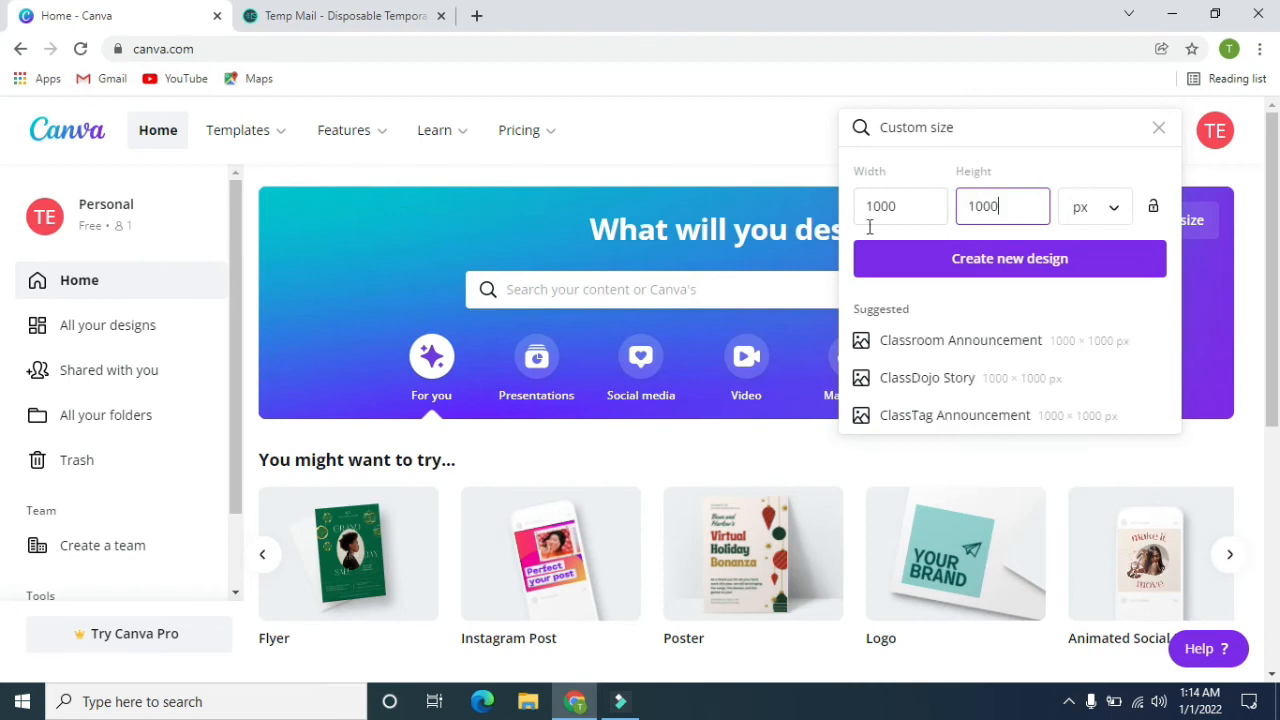
left_click(1047, 262)
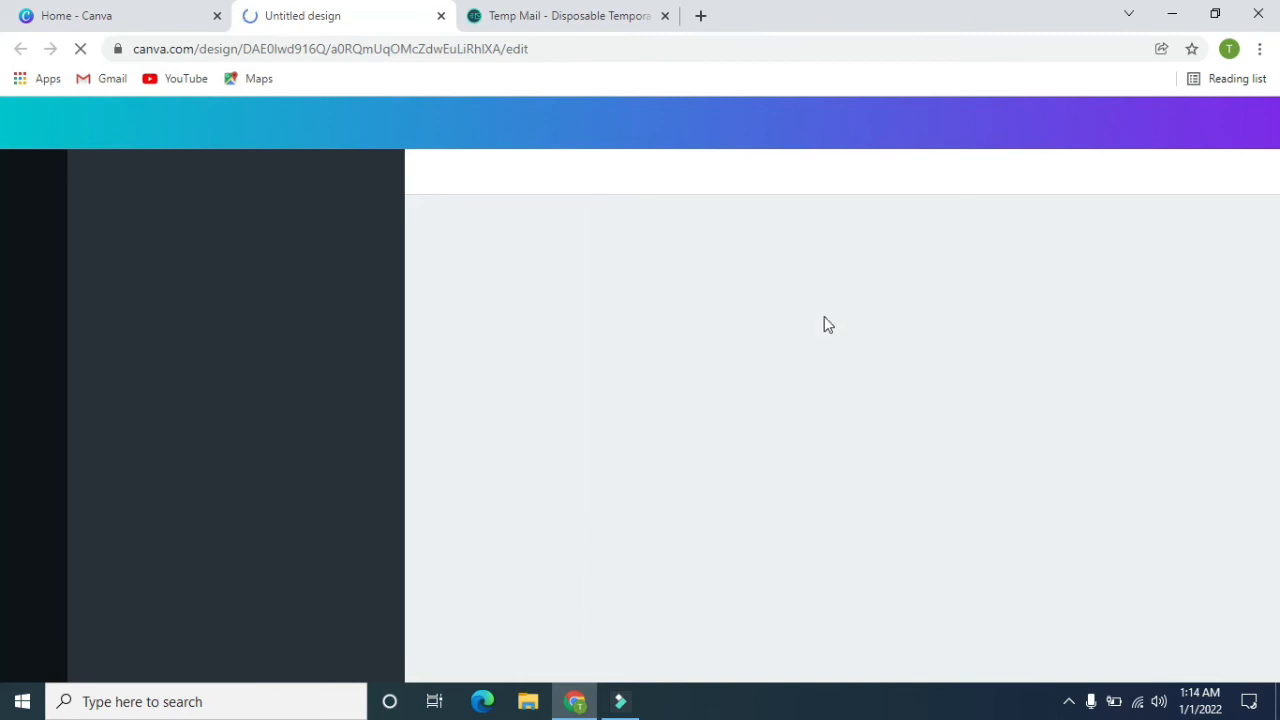
left_click(832, 322)
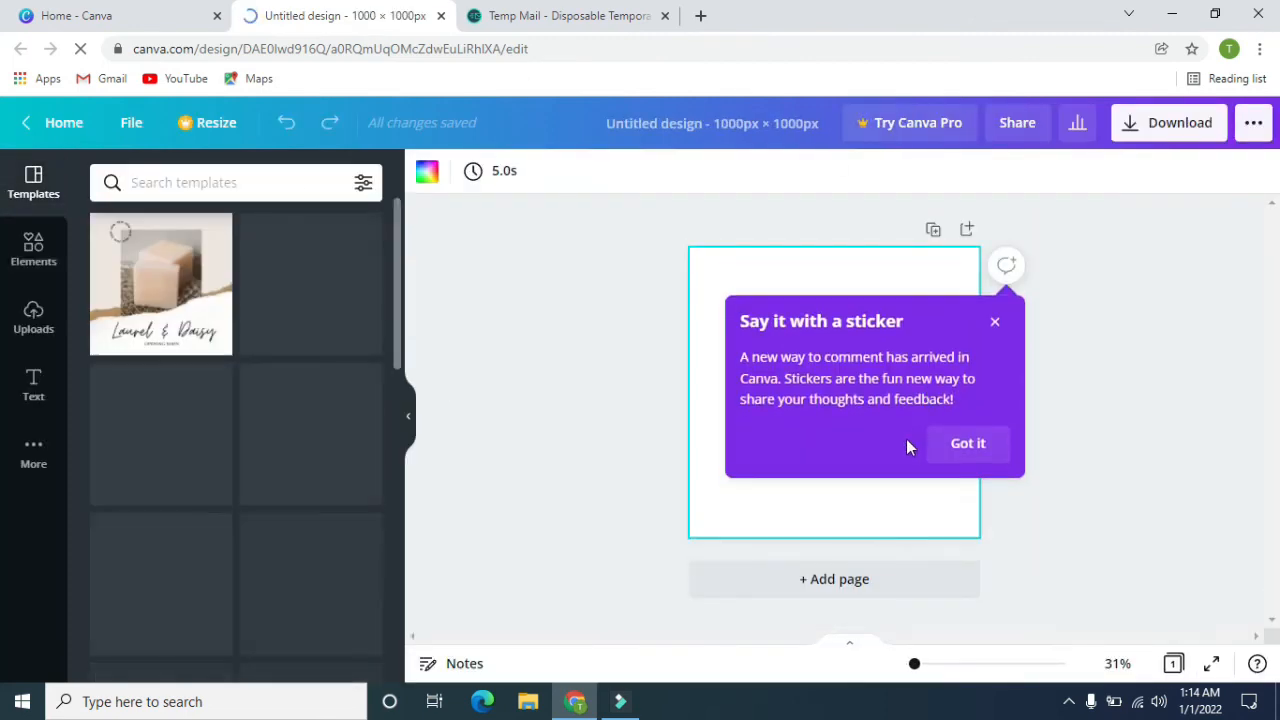
left_click(966, 443)
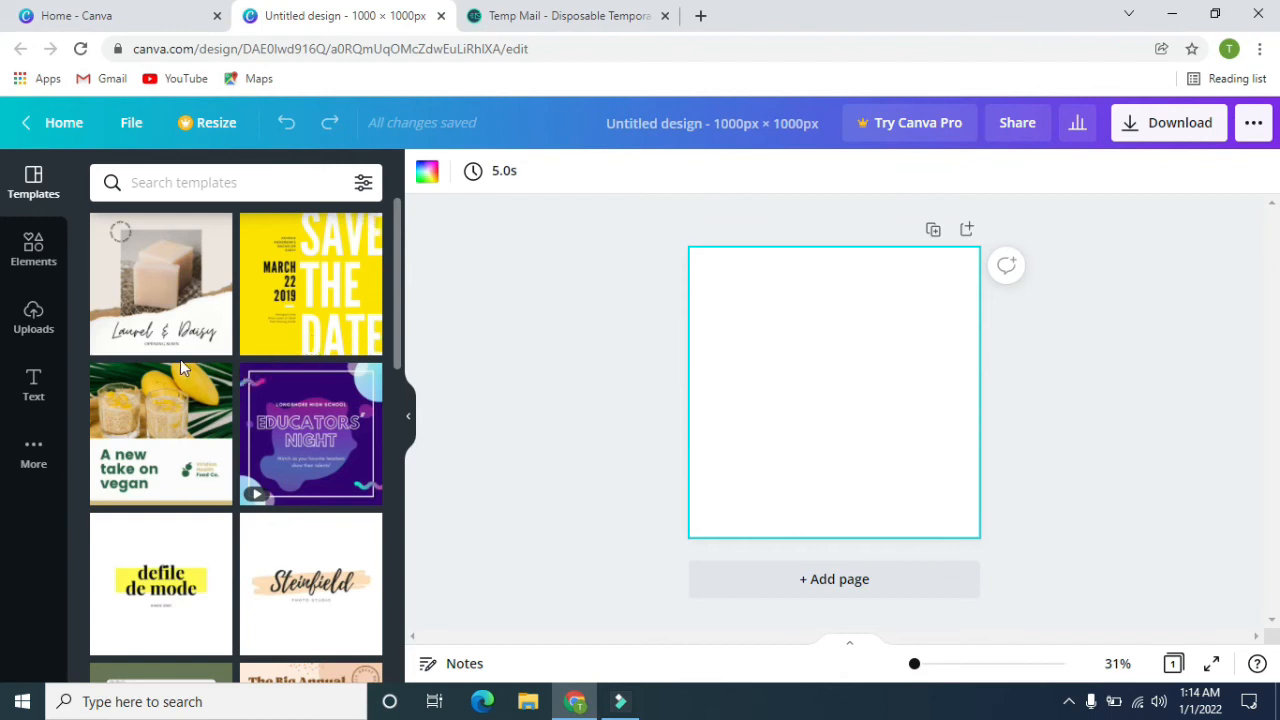
Look through the available templates, elements and text options for the blank design.
scroll(180, 360, "down", 8)
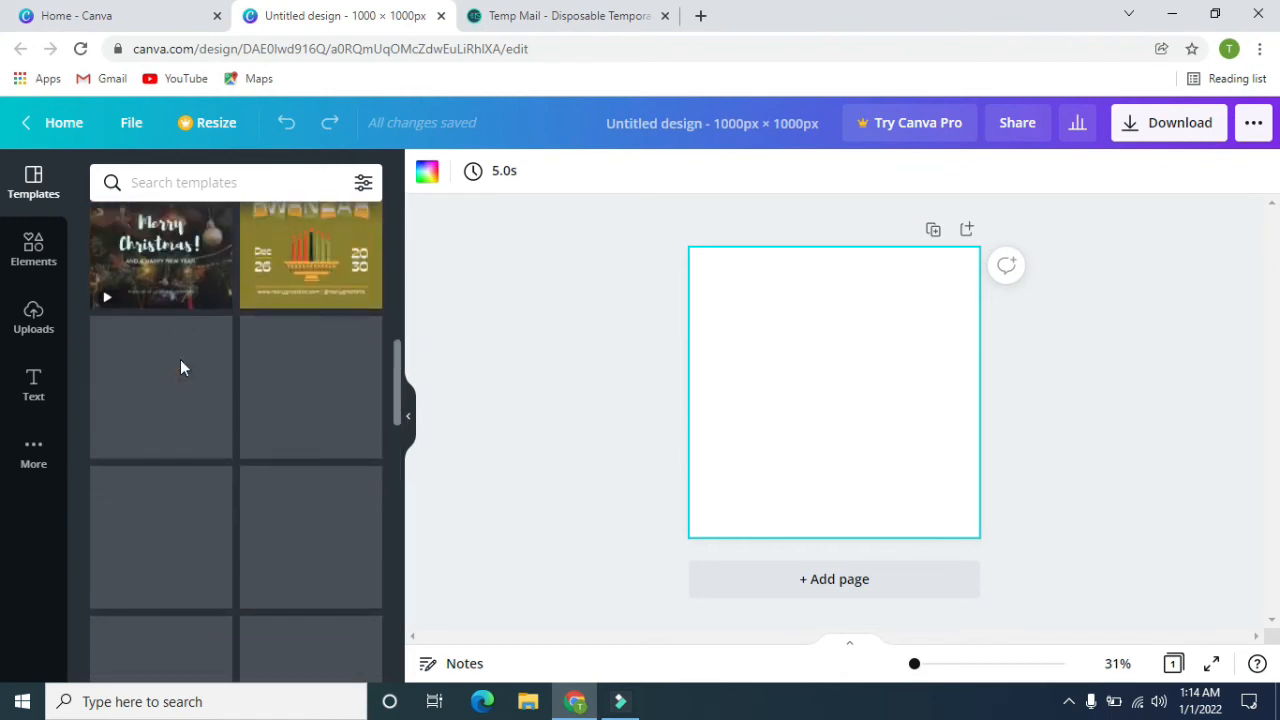
scroll(180, 360, "up", 8)
scroll(220, 391, "down", 5)
scroll(220, 391, "up", 5)
left_click(22, 245)
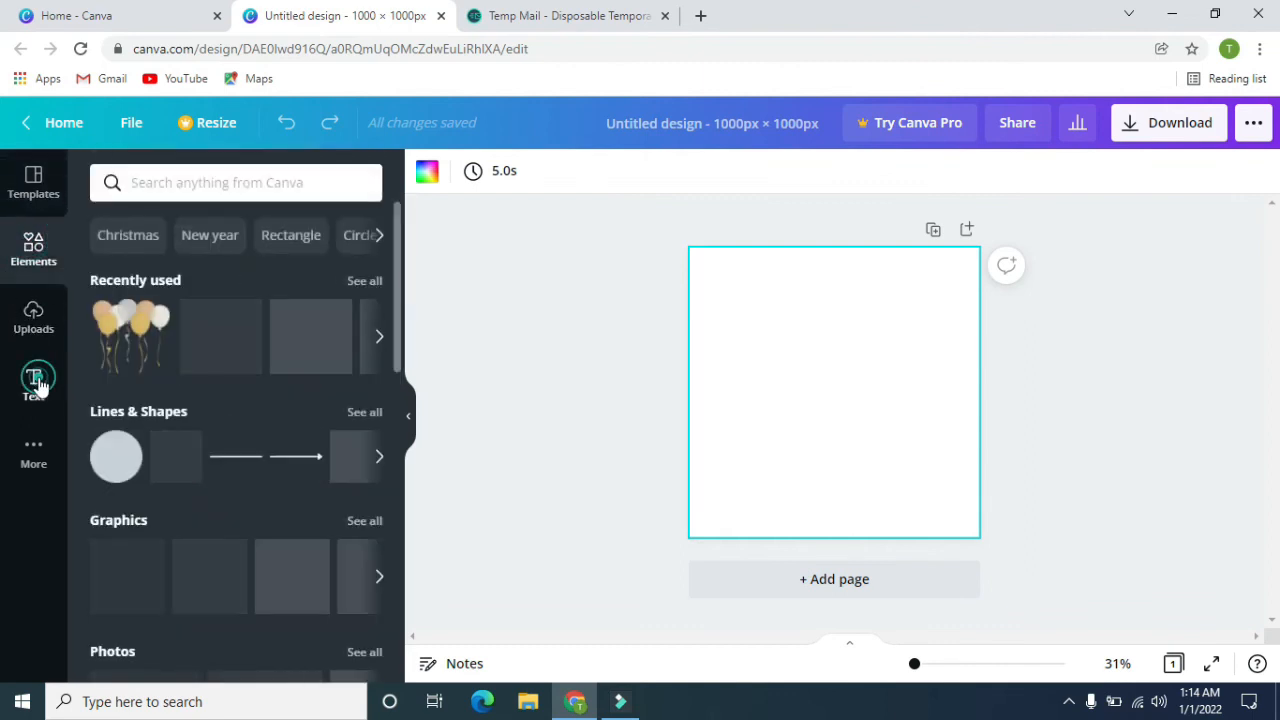
left_click(33, 383)
Upload the photo IMG_20211216_151006 from the "16 Dec. 21" folder.
left_click(40, 325)
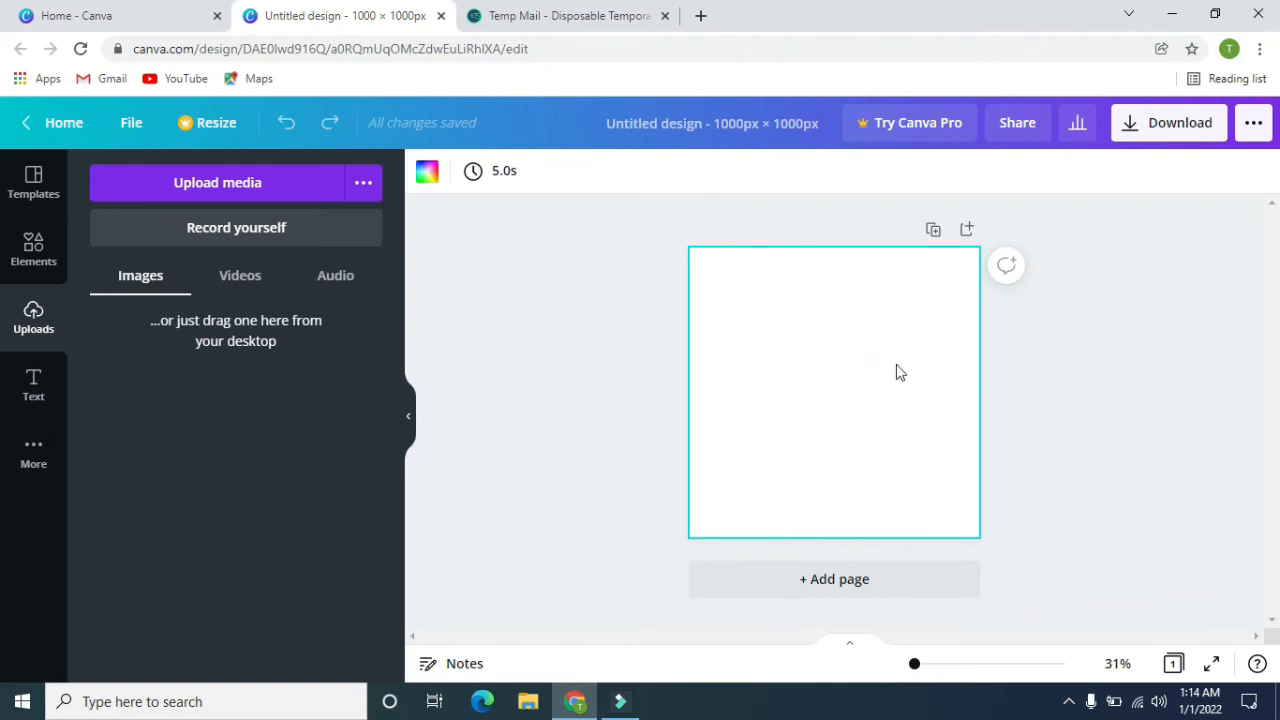
left_click(232, 184)
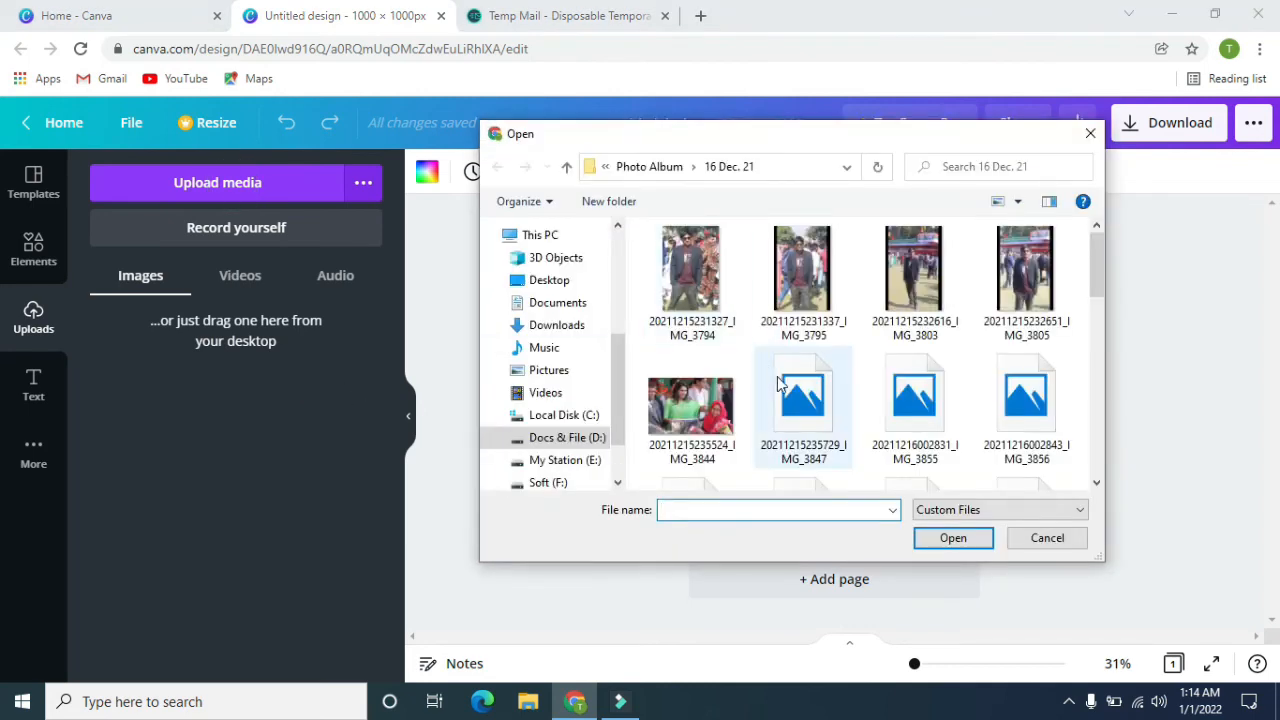
scroll(777, 378, "down", 10)
scroll(1045, 418, "up", 2)
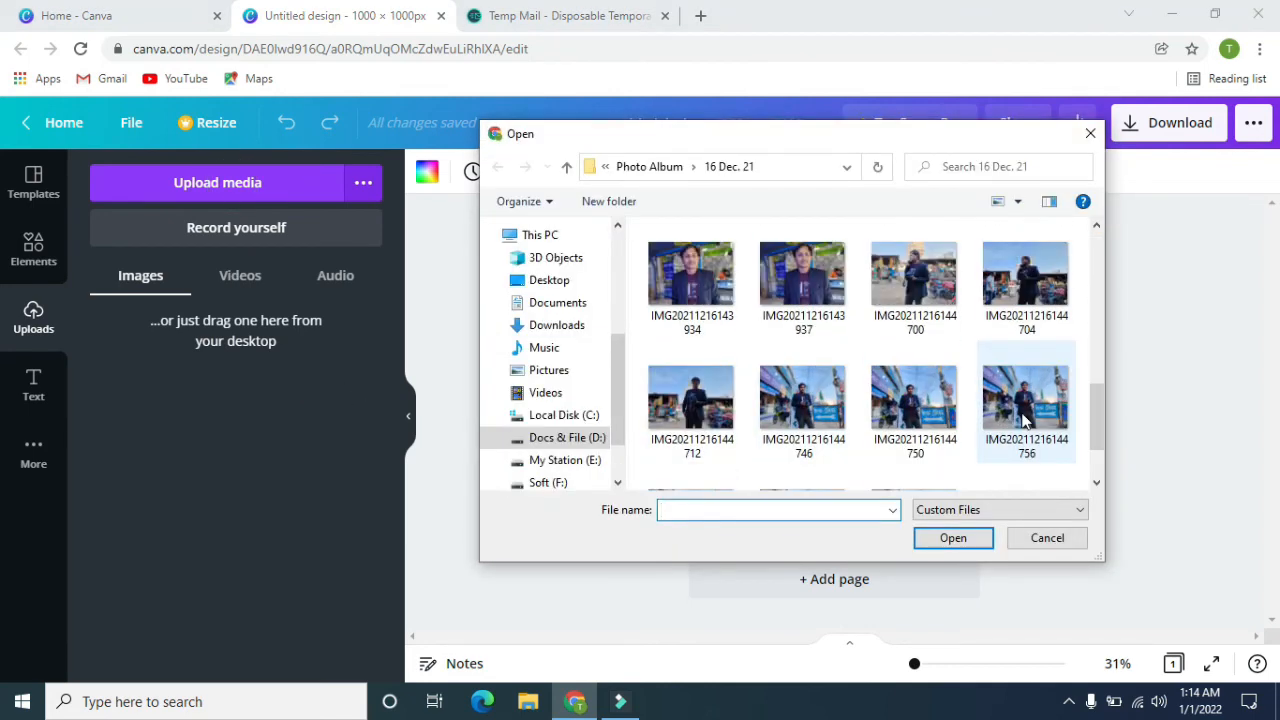
scroll(958, 405, "up", 1)
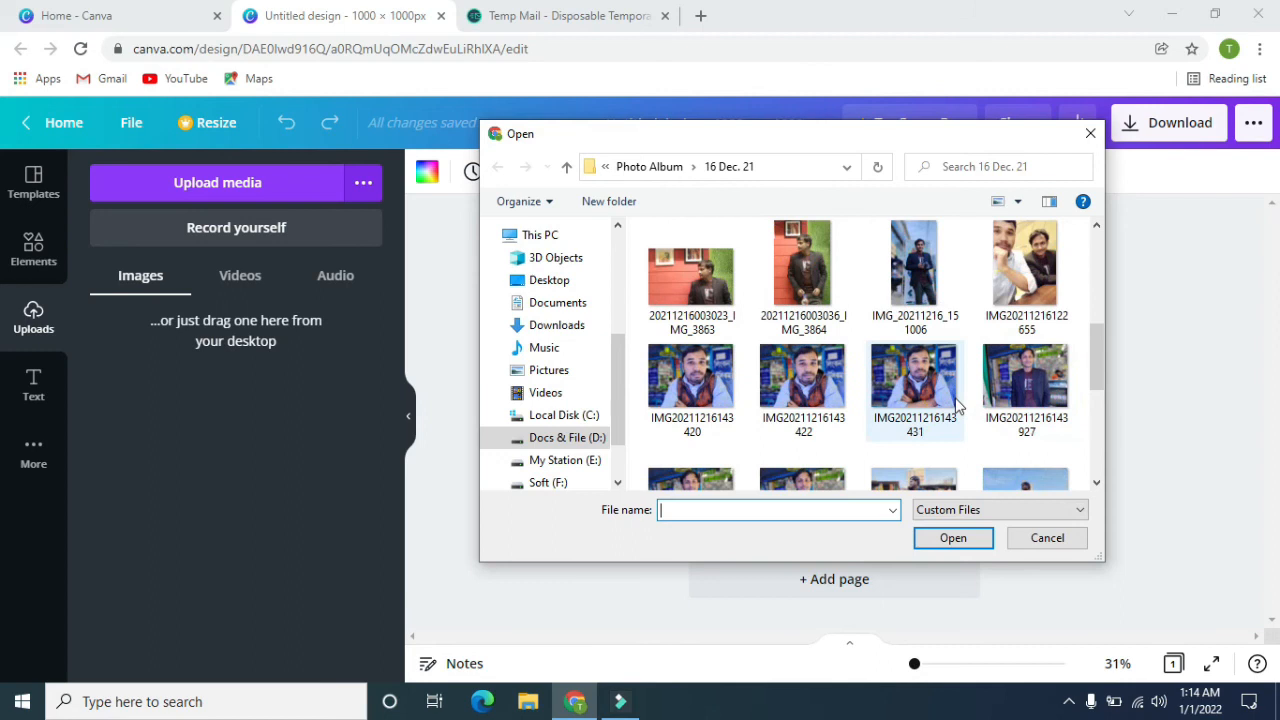
left_click(914, 268)
left_click(977, 546)
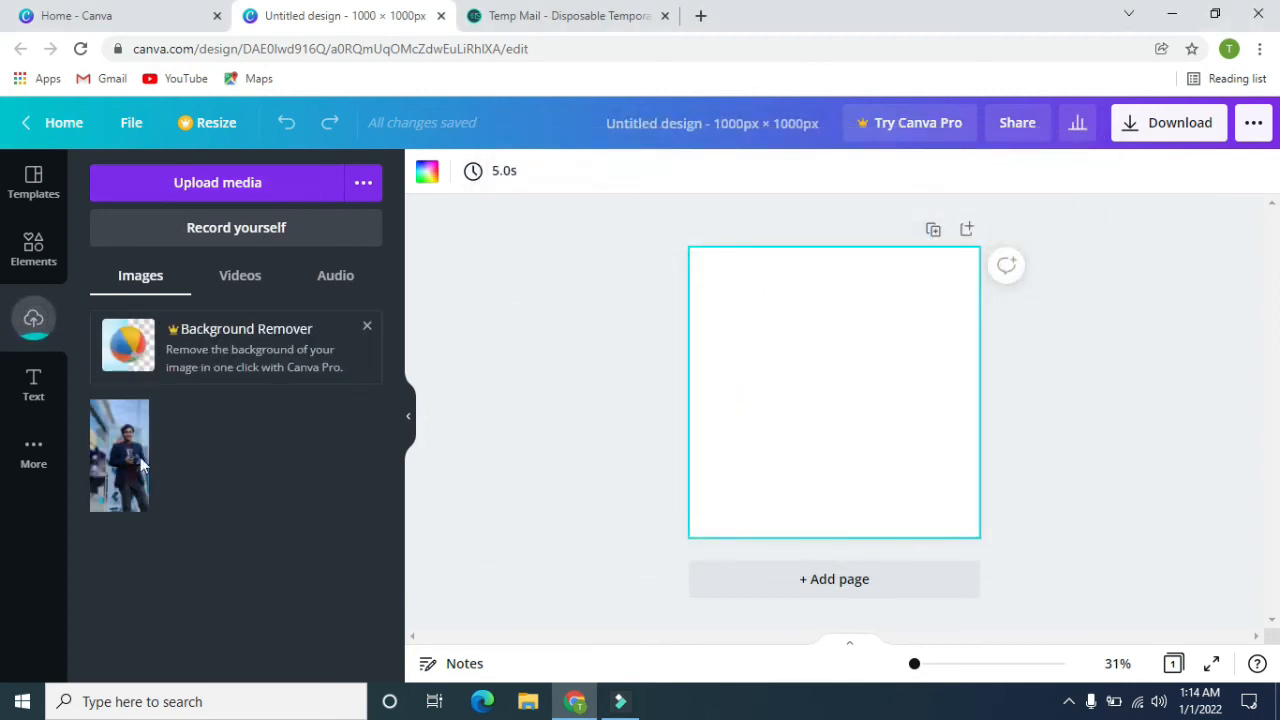
Add the uploaded photo to the page, align it with the upper edge and enlarge it to about 527 × 1000 px.
left_click(110, 452)
left_click_drag(847, 390, 905, 354)
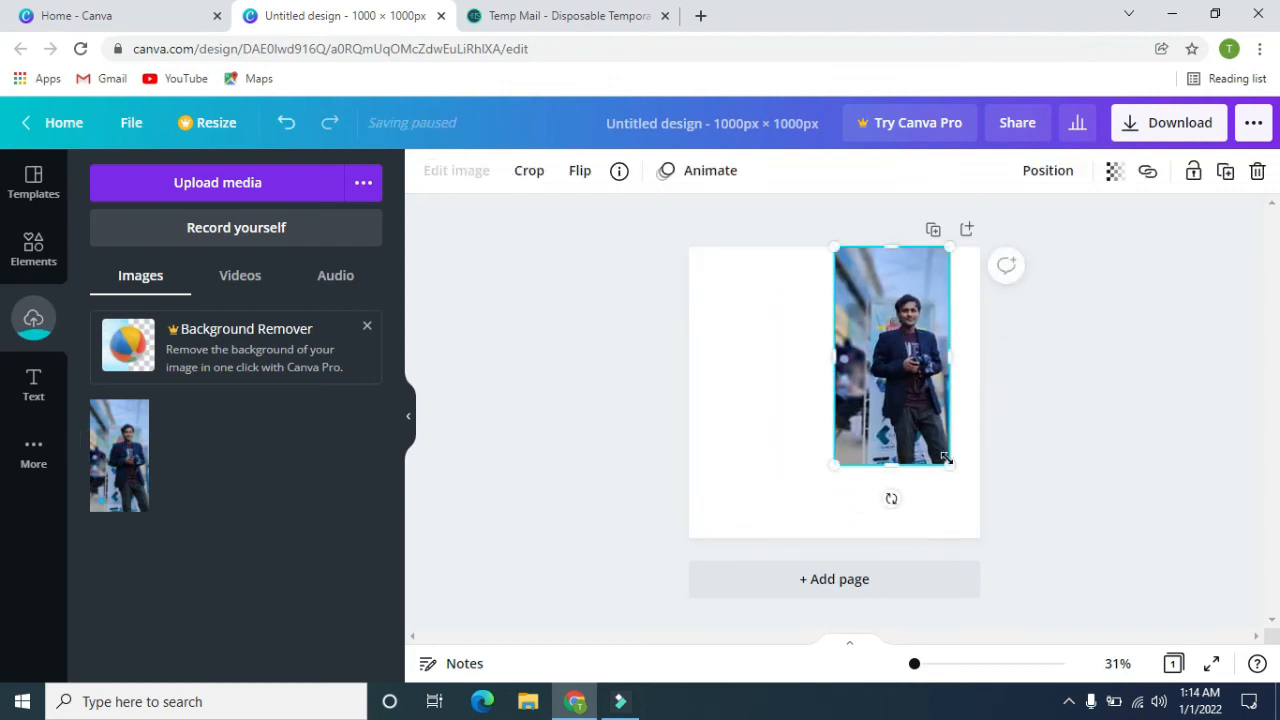
left_click_drag(957, 485, 981, 540)
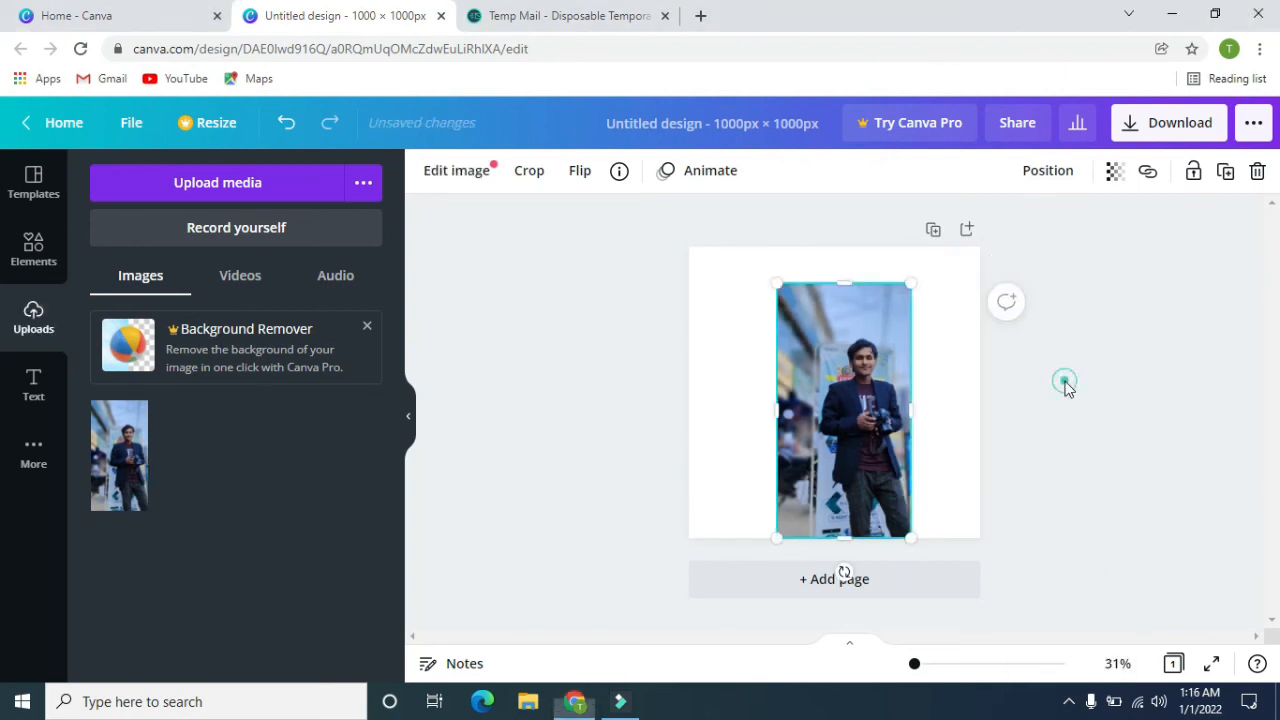
Set the photo as the page background.
left_click(1065, 382)
right_click(881, 411)
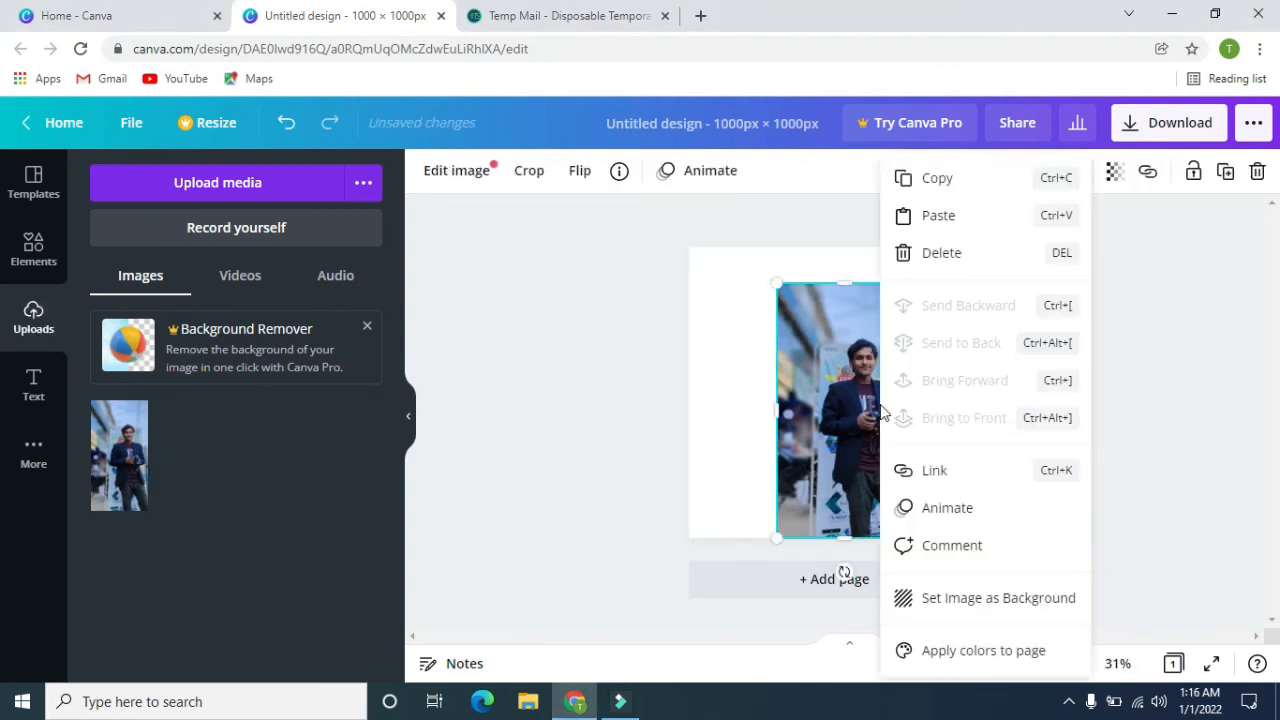
left_click(998, 600)
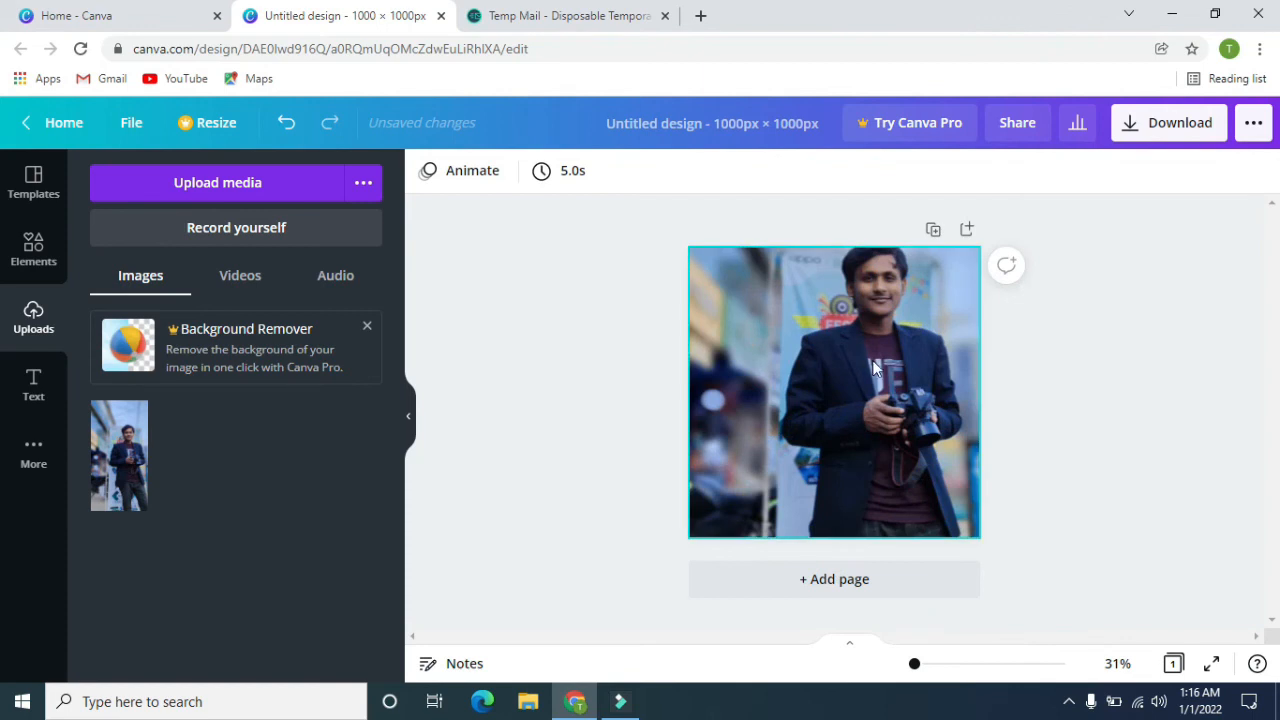
View the additional Canva apps and content types available for the design.
left_click(36, 452)
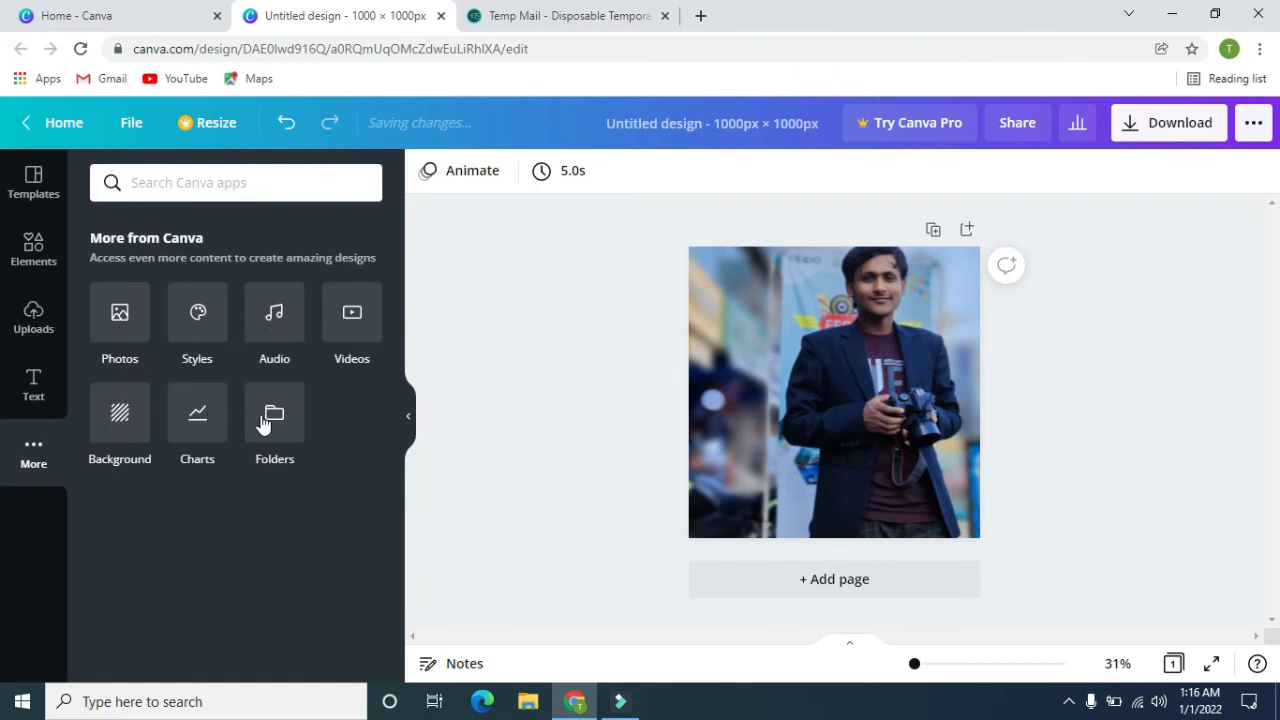
left_click(506, 331)
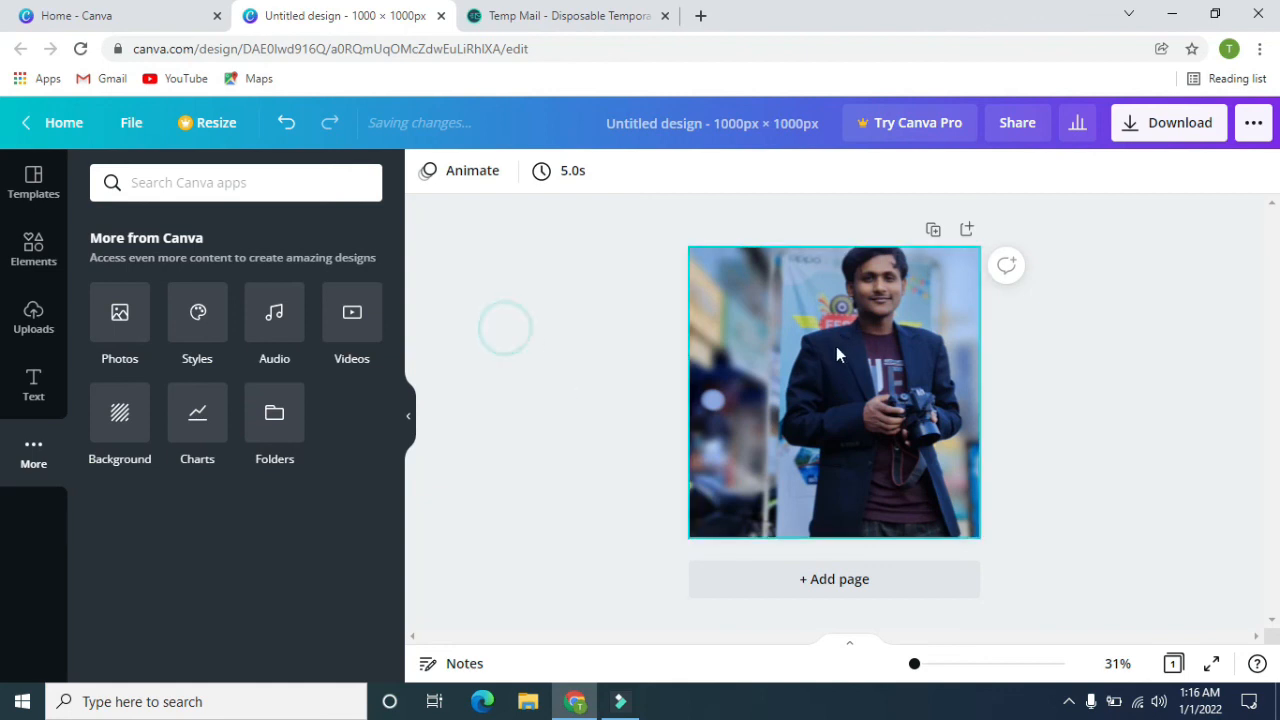
Try the Breathe, Block and Tumble page animations on the background photo, and apply Photo Flow.
left_click(759, 322)
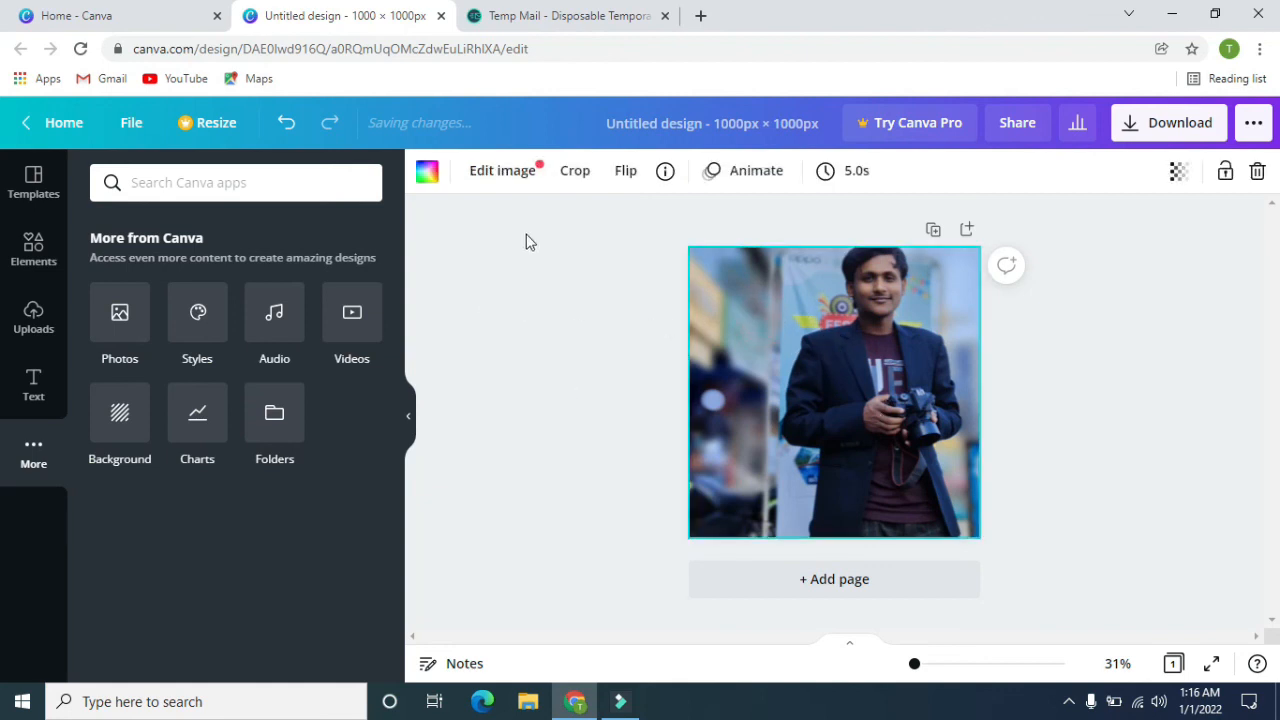
left_click(744, 175)
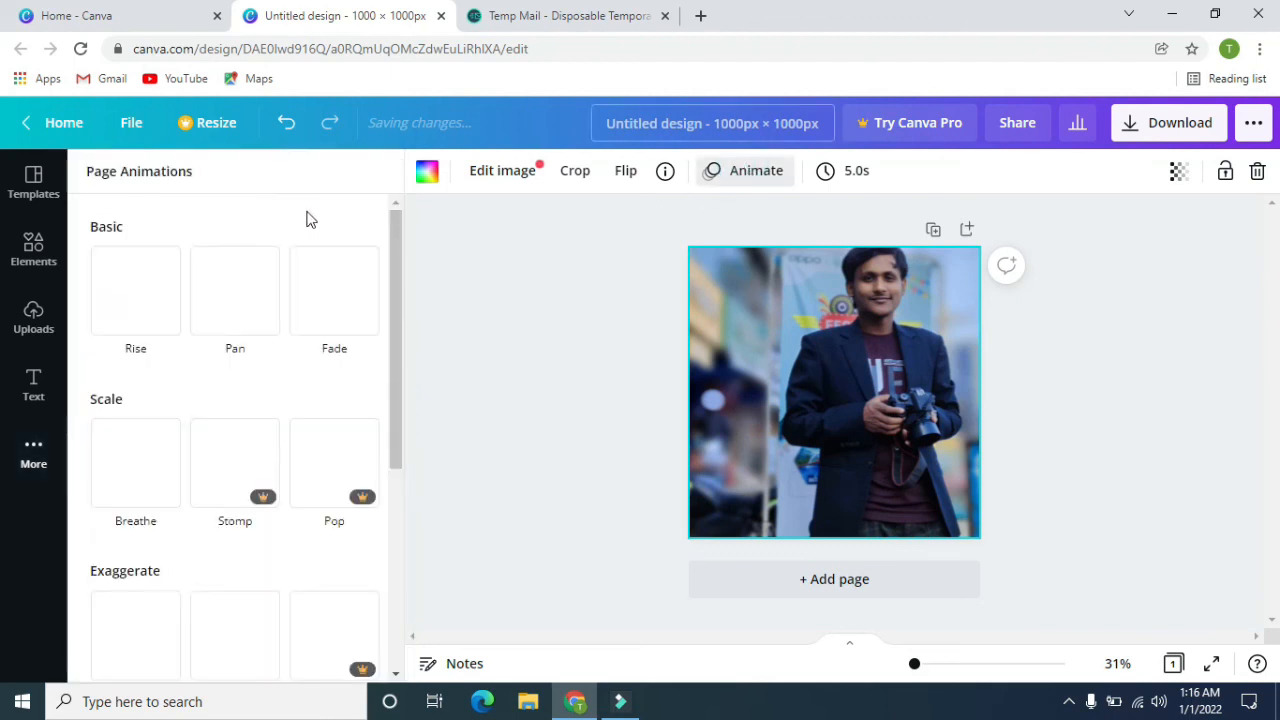
left_click(155, 450)
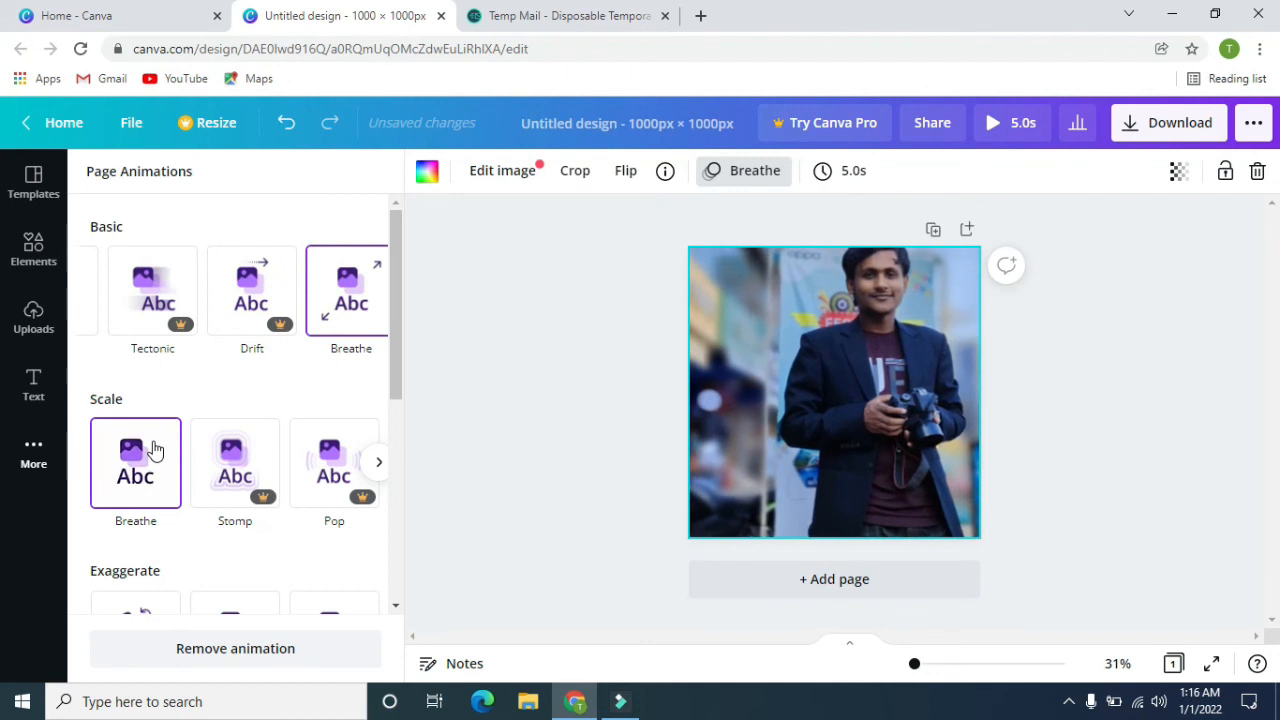
scroll(190, 360, "down", 5)
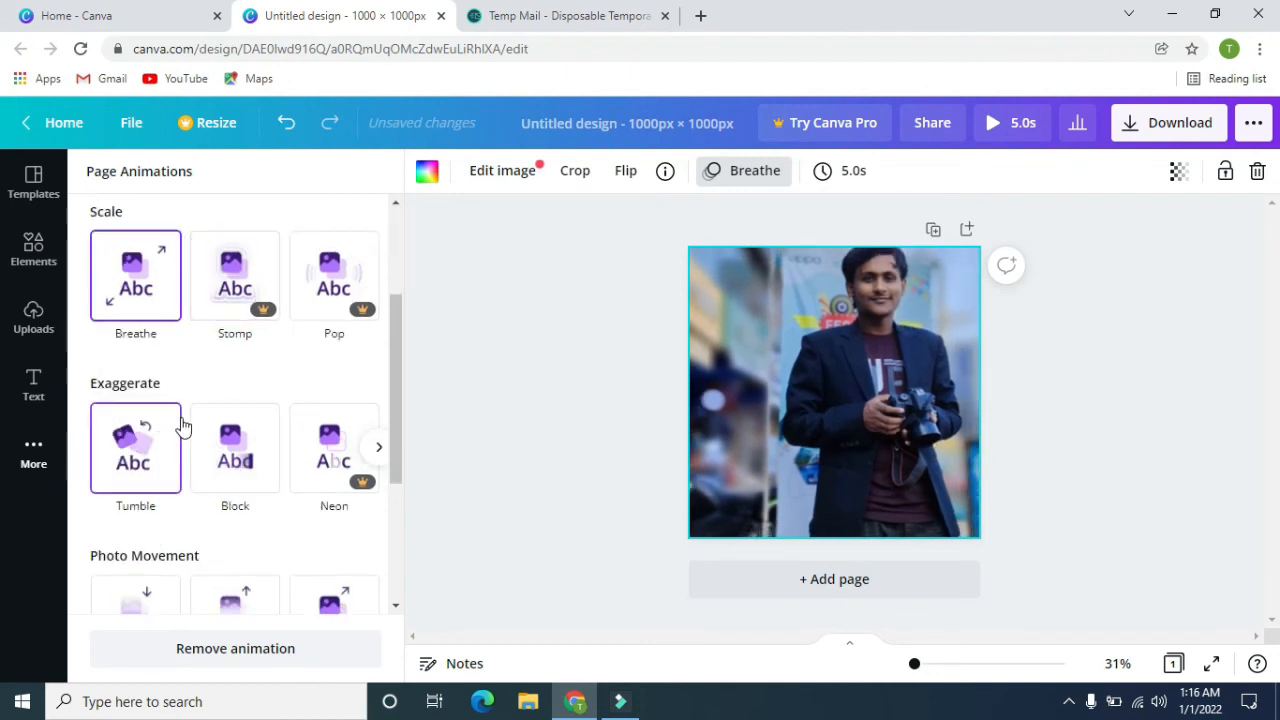
left_click(233, 383)
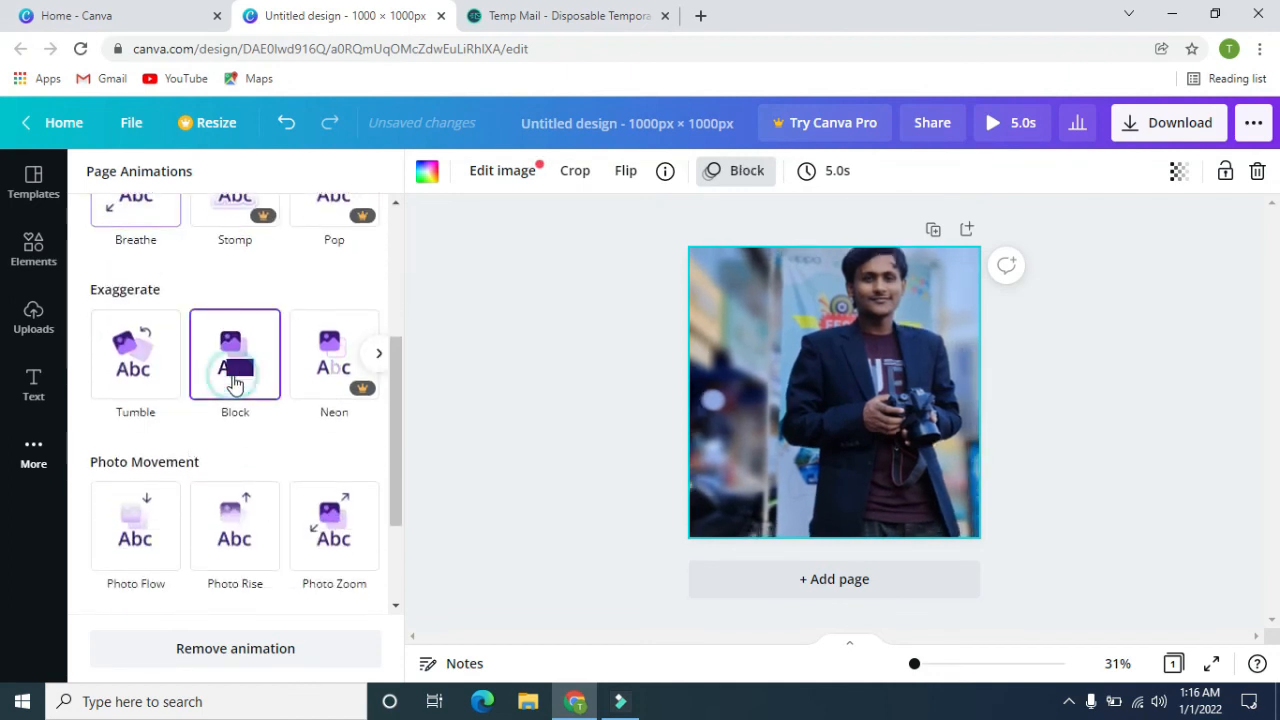
left_click(135, 365)
scroll(140, 400, "down", 3)
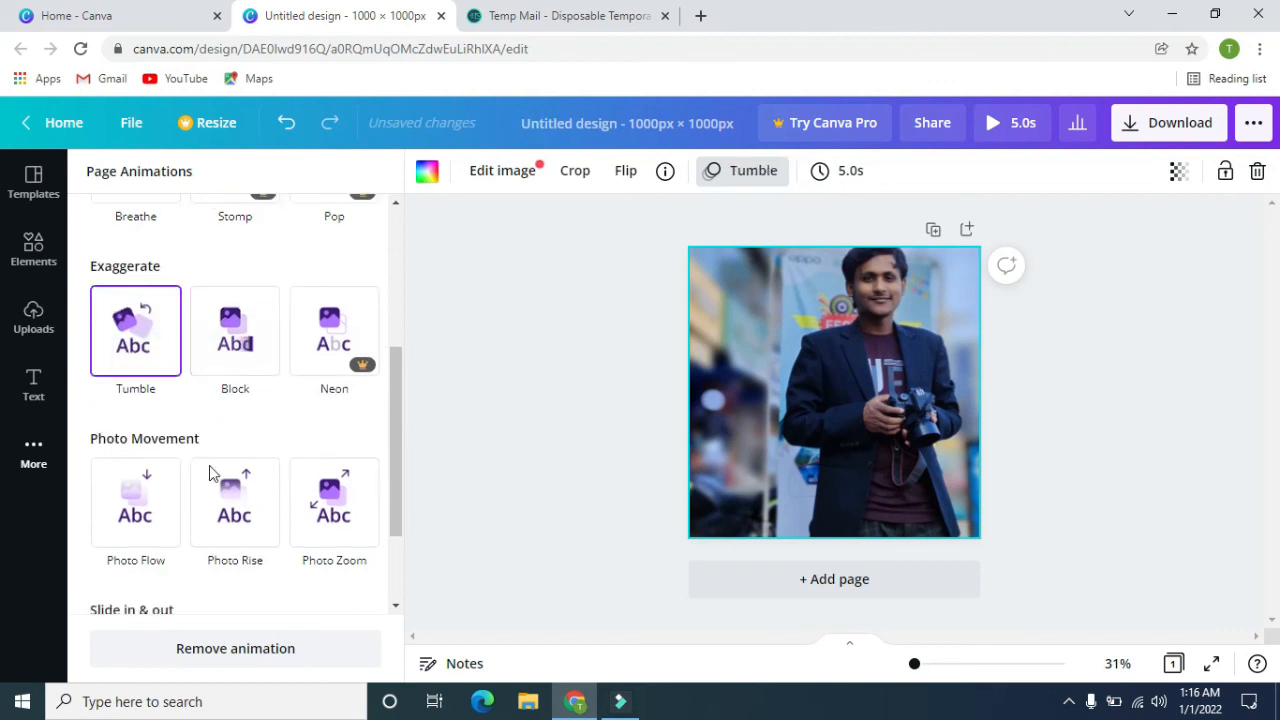
left_click(138, 396)
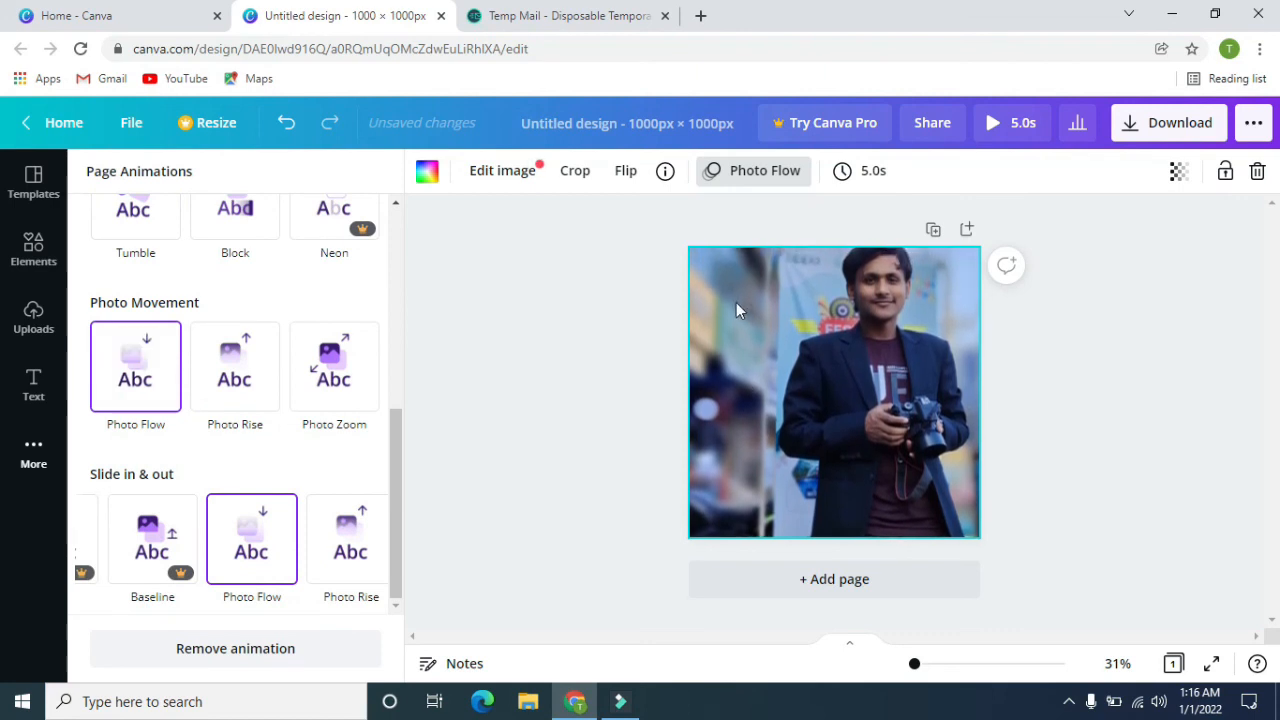
left_click(1132, 367)
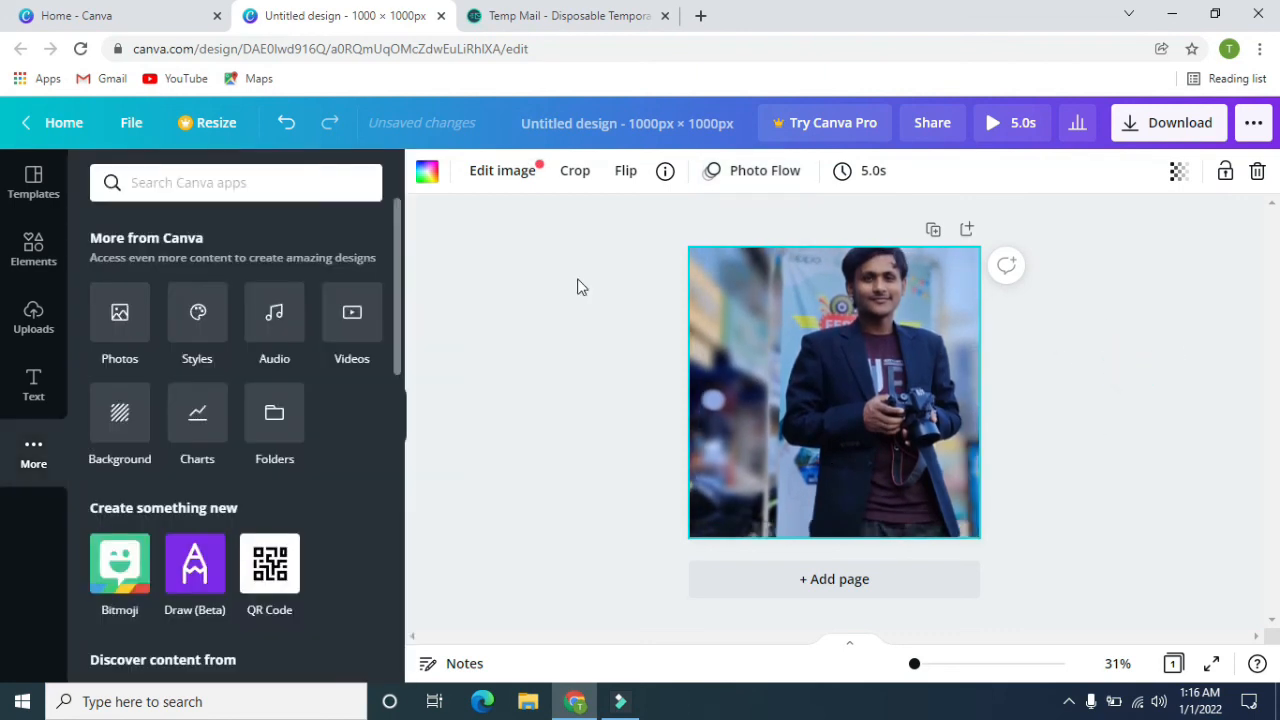
left_click(543, 395)
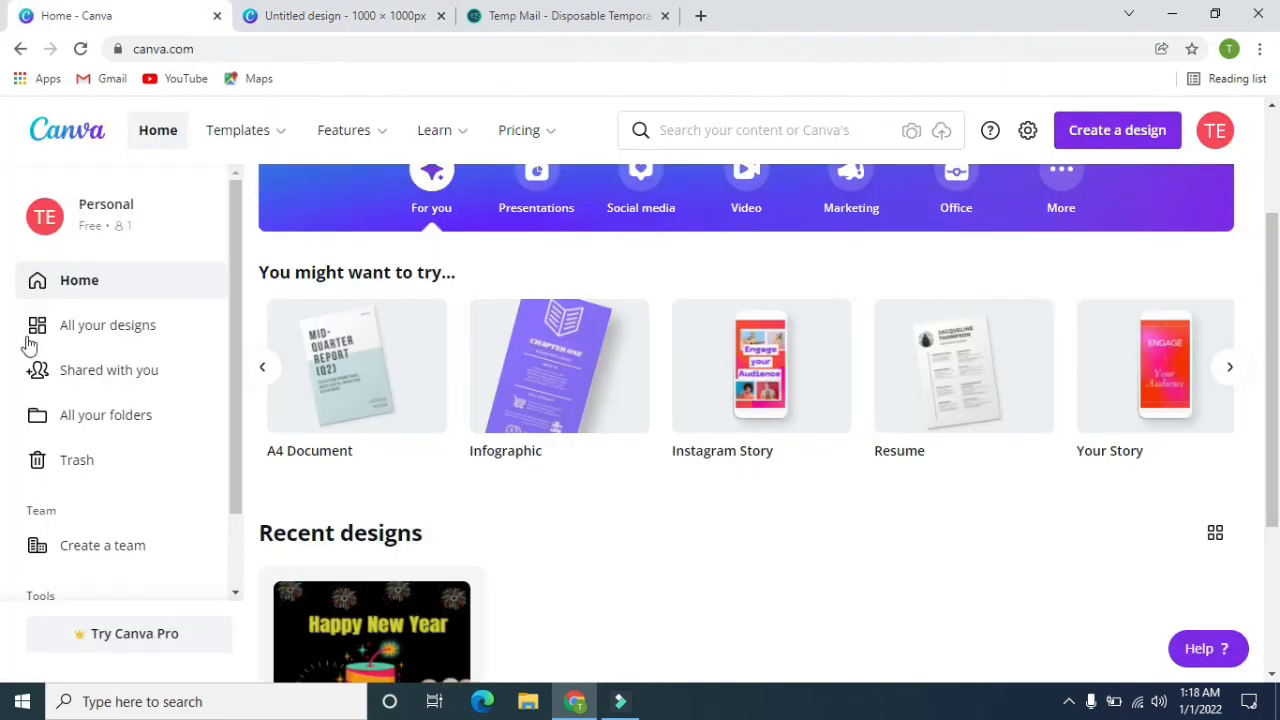
View the list of all designs and the folders overview, and return to the home page.
left_click(88, 334)
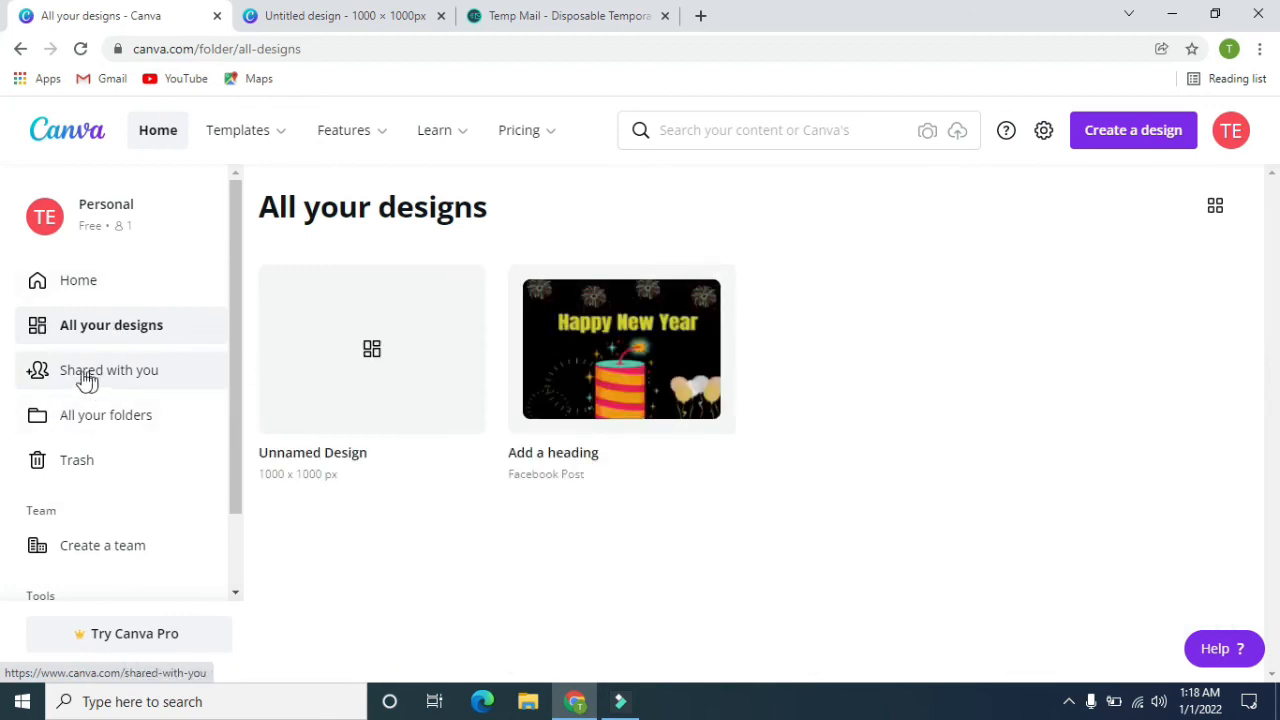
left_click(115, 428)
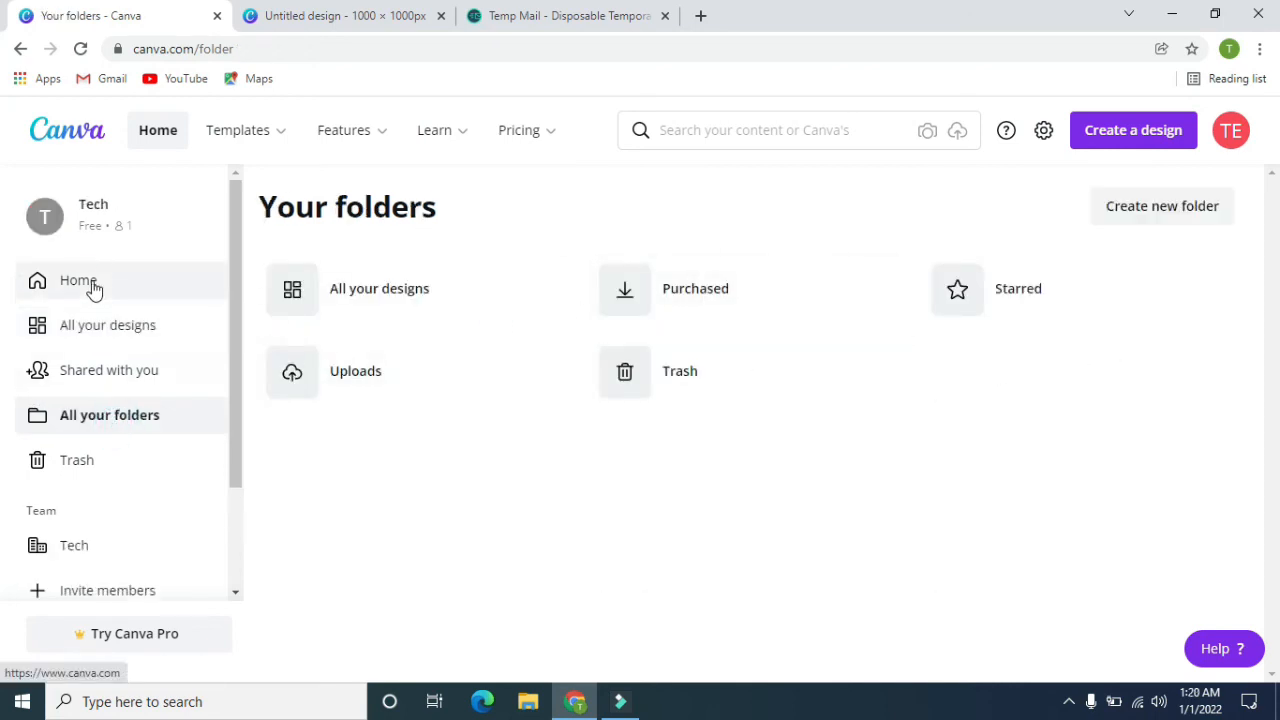
left_click(91, 287)
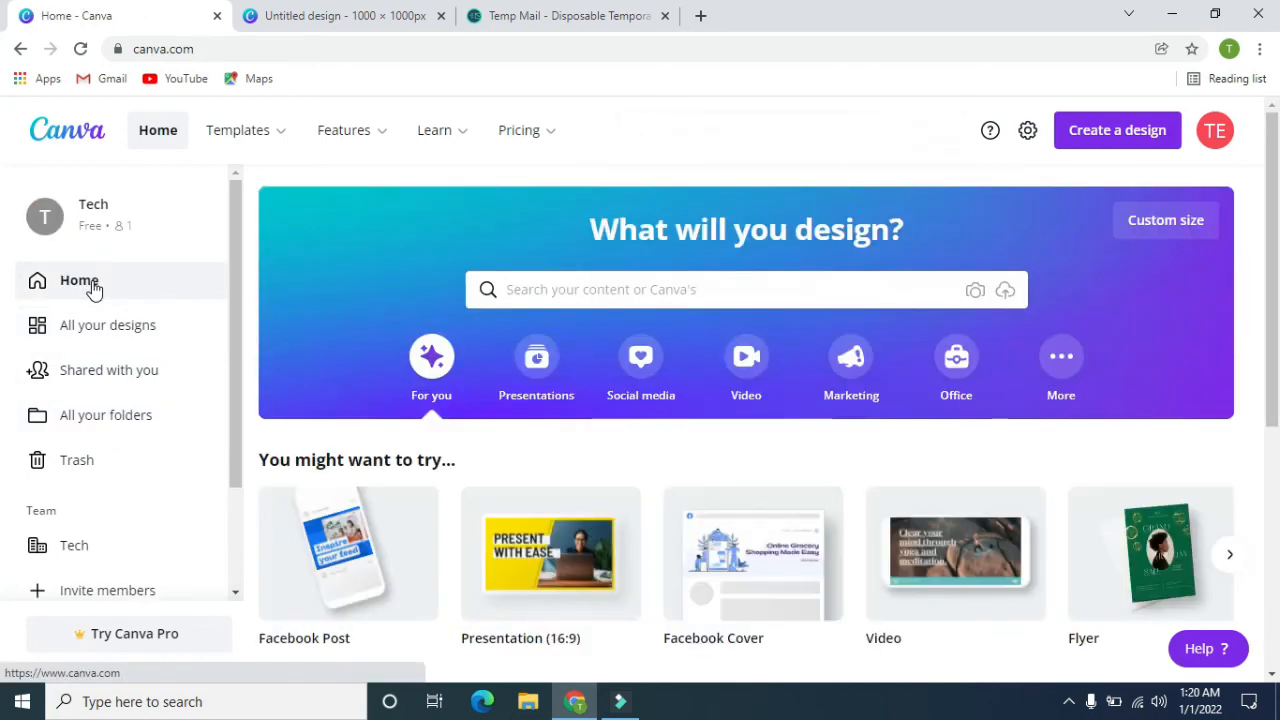